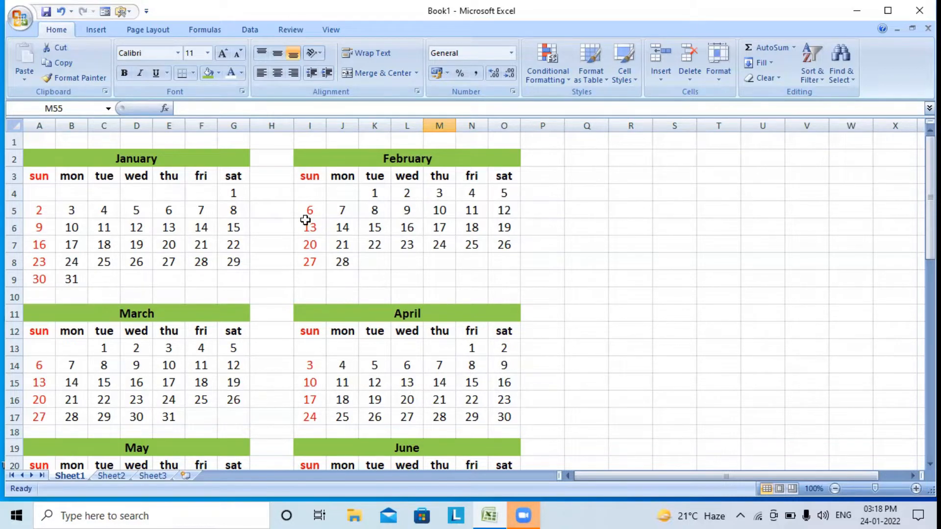
On Sheet2, enter Sun in cell A4 below the calendar title
scroll(305, 220, "down", 9)
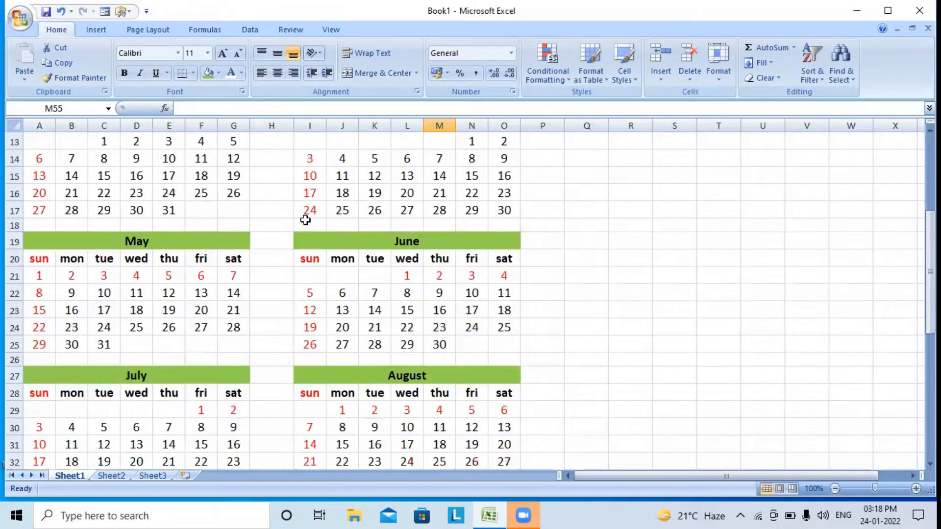
scroll(305, 220, "down", 3)
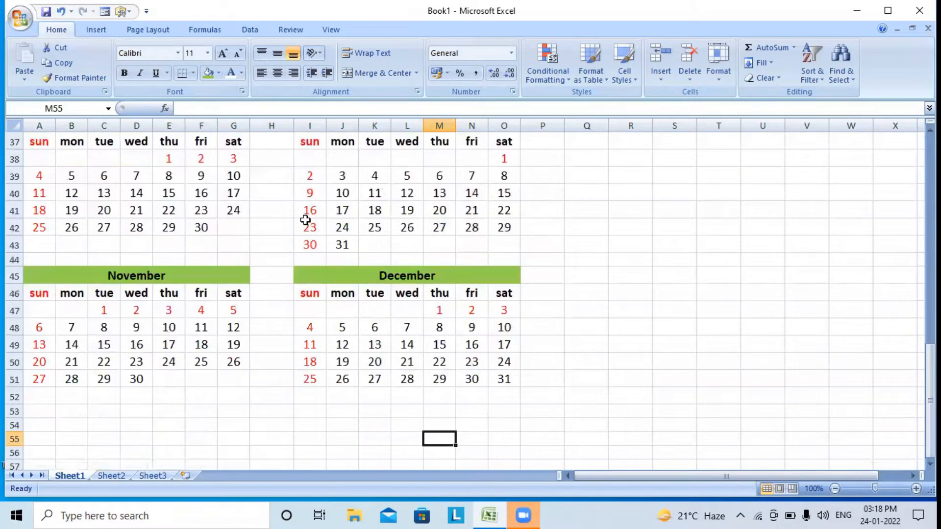
scroll(306, 220, "up", 8)
scroll(305, 220, "up", 4)
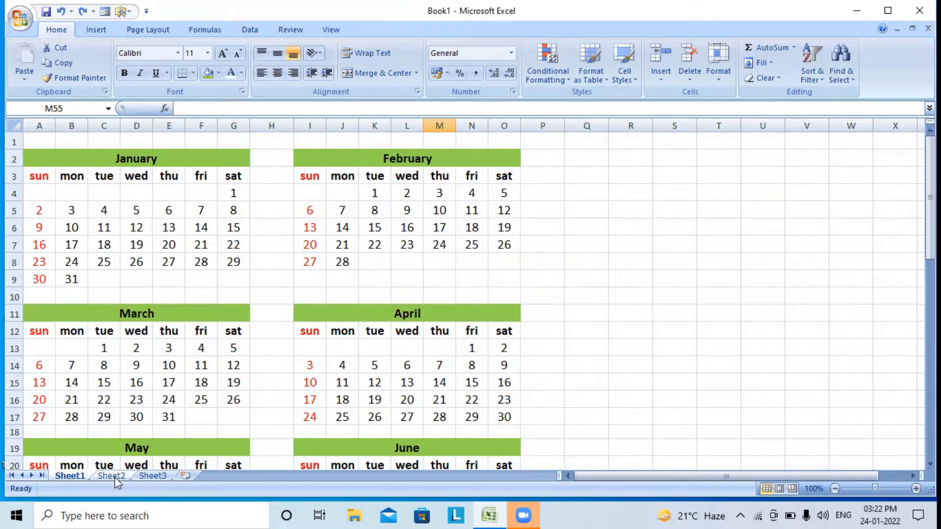
left_click(113, 475)
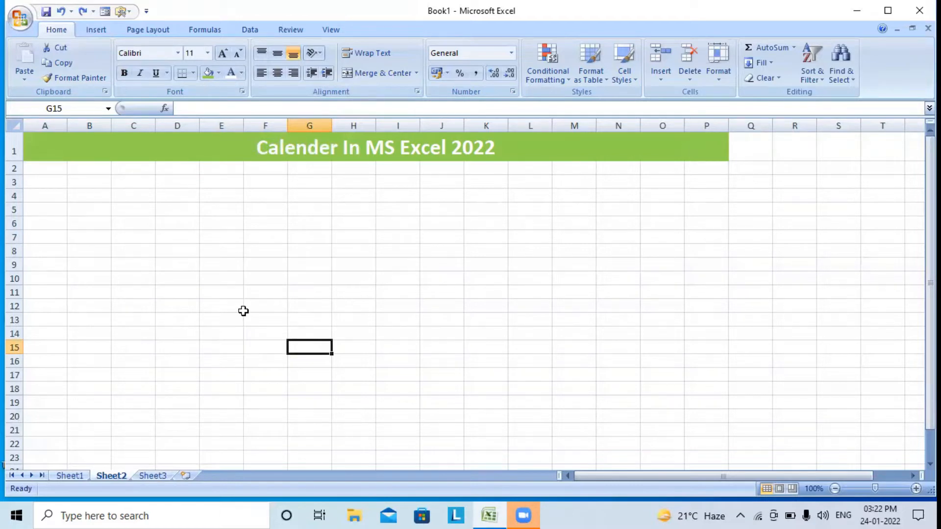
left_click(31, 199)
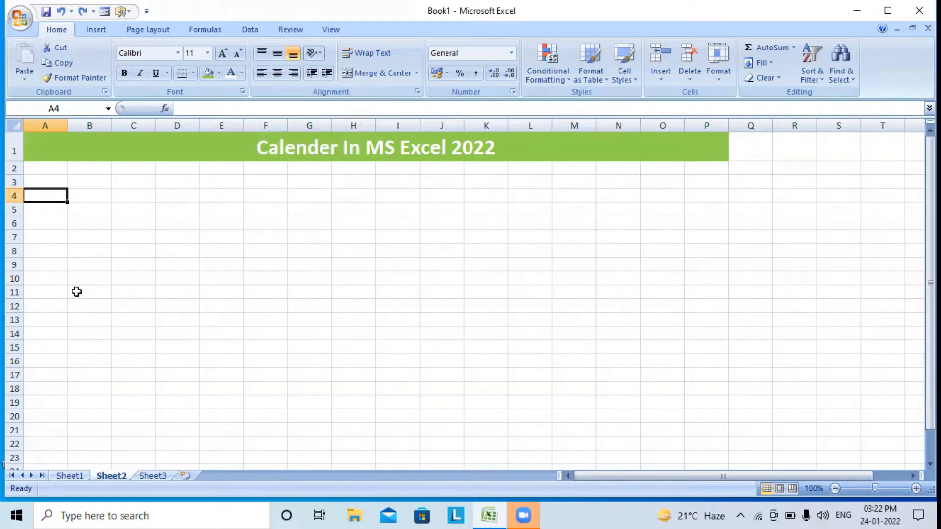
type("Sun")
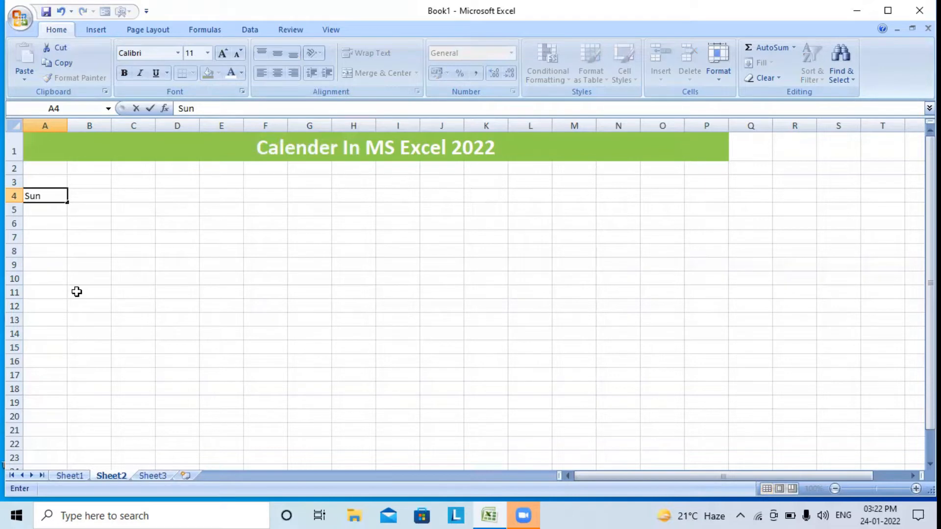
key("Tab")
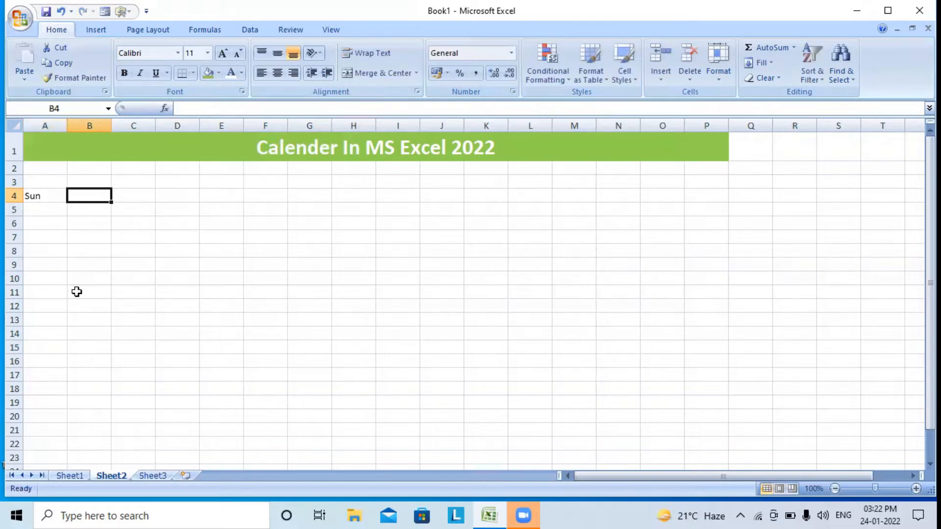
Fill the weekday headings Sun through Sat across A4:G4
left_click(32, 200)
left_click_drag(68, 205, 329, 202)
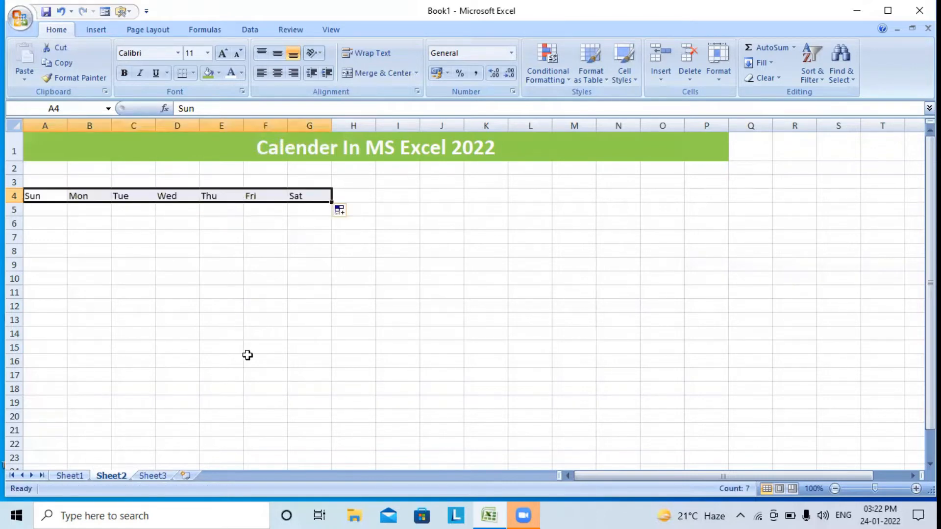
left_click(211, 349)
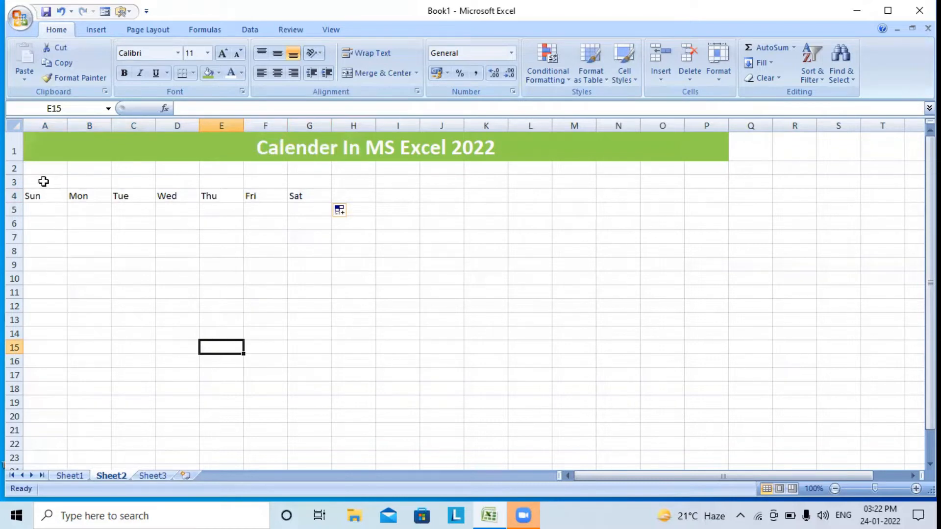
left_click_drag(44, 182, 294, 181)
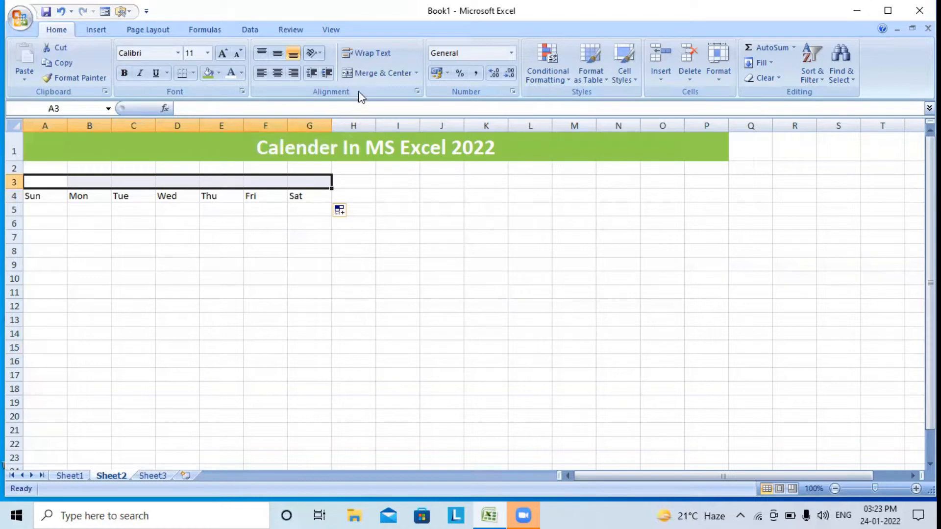
Merge and centre A3:G3 and enter =max(A5:G5) in it
left_click(354, 71)
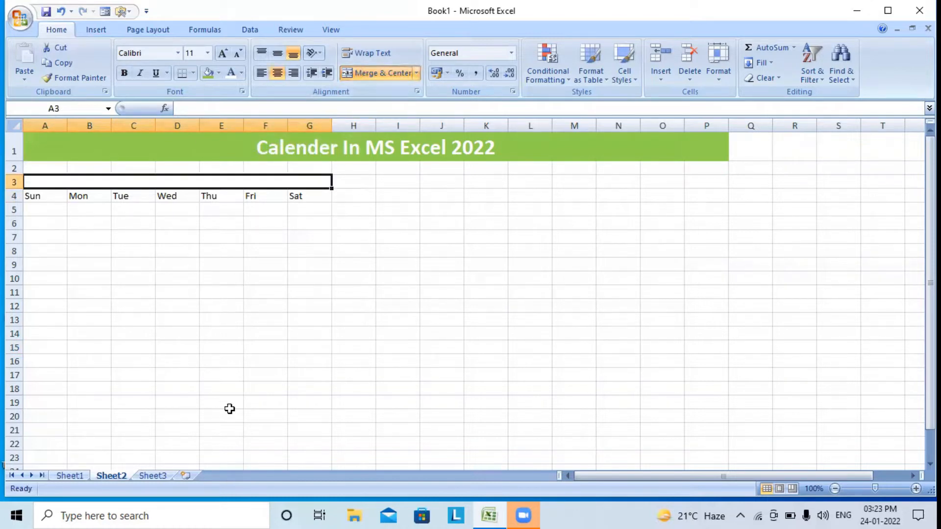
type("=")
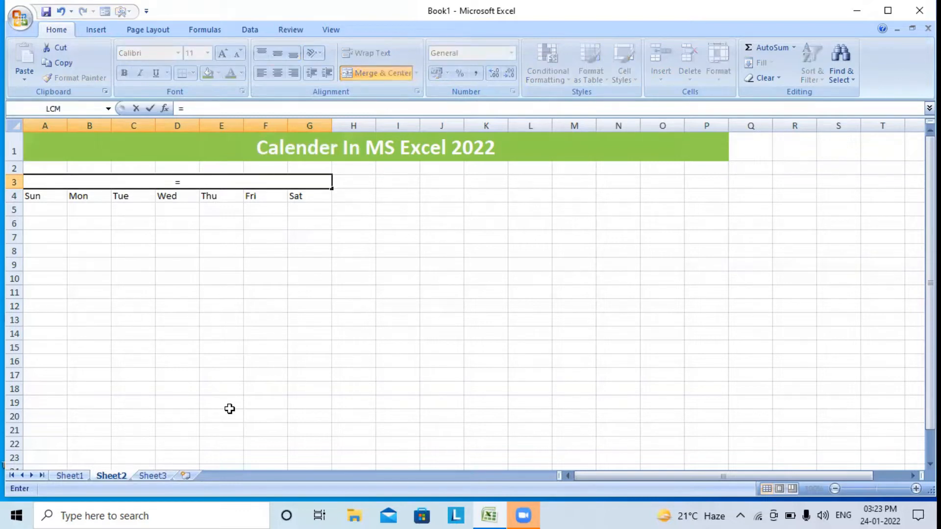
type("max")
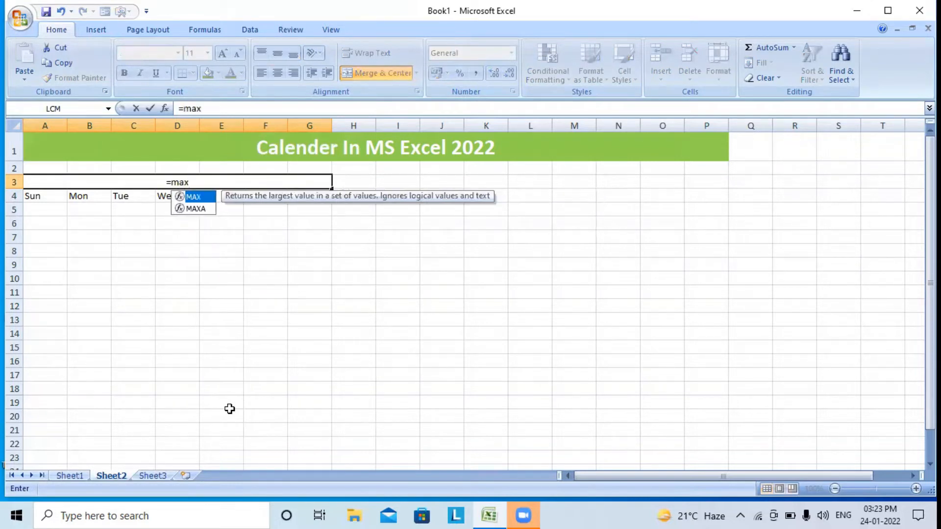
type("(")
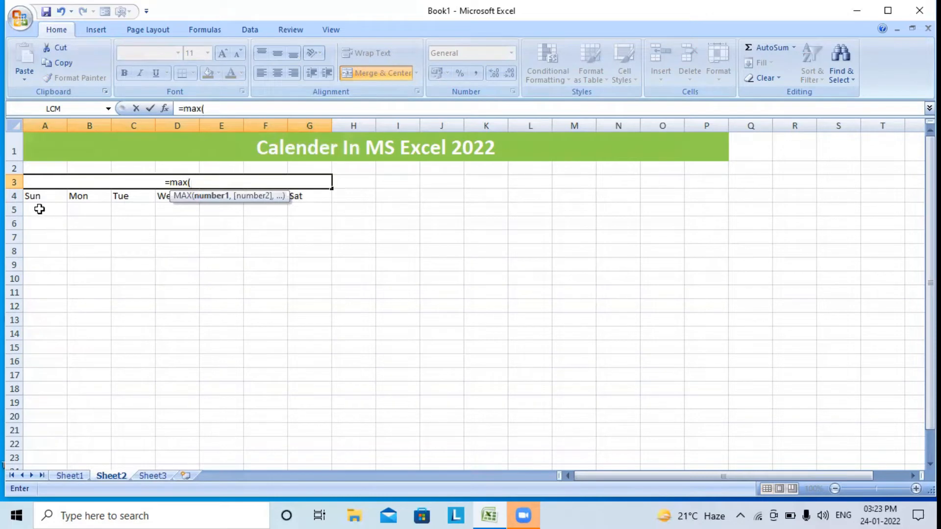
left_click_drag(40, 209, 292, 212)
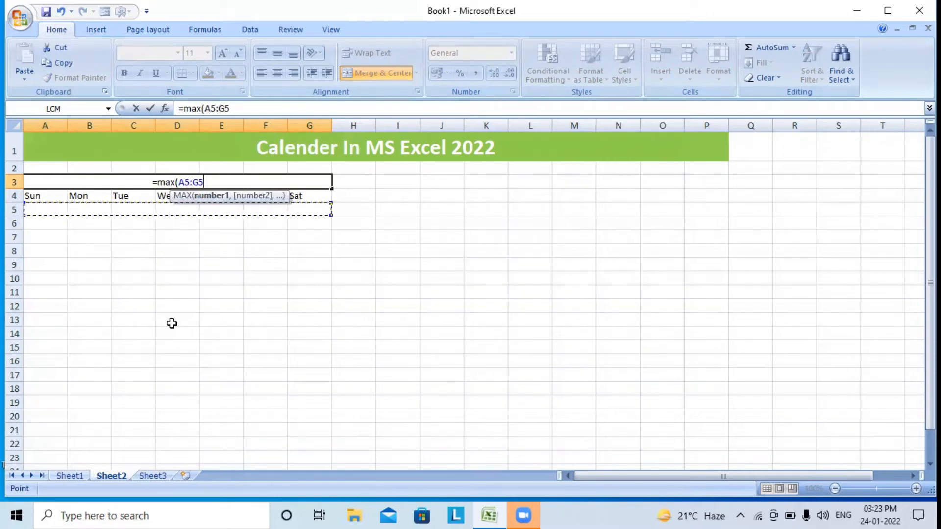
type(")")
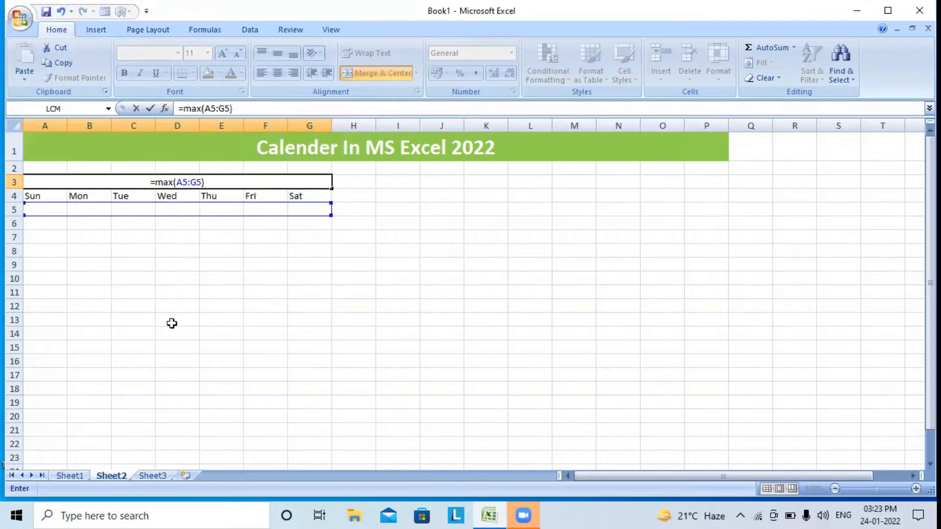
key("Return")
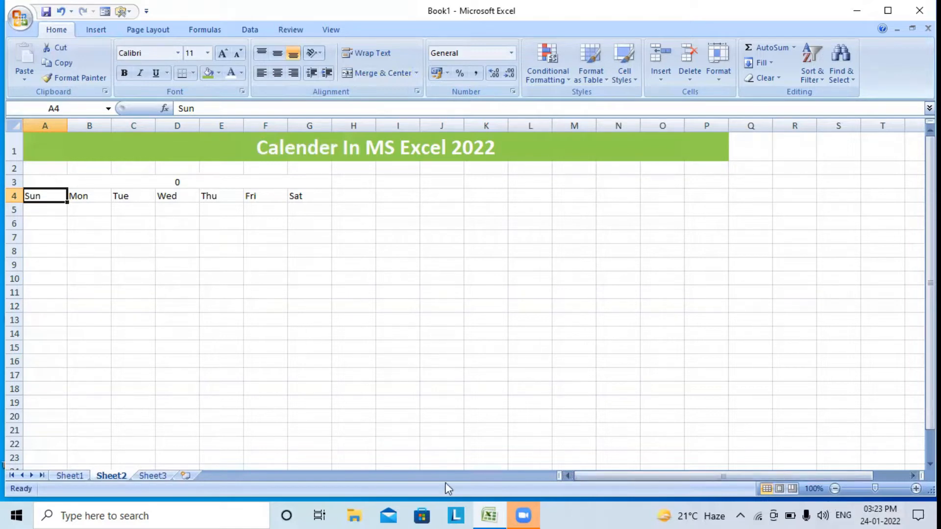
Enter 01-01-2022 in G5, the Saturday on which 2022 begins
left_click(877, 514)
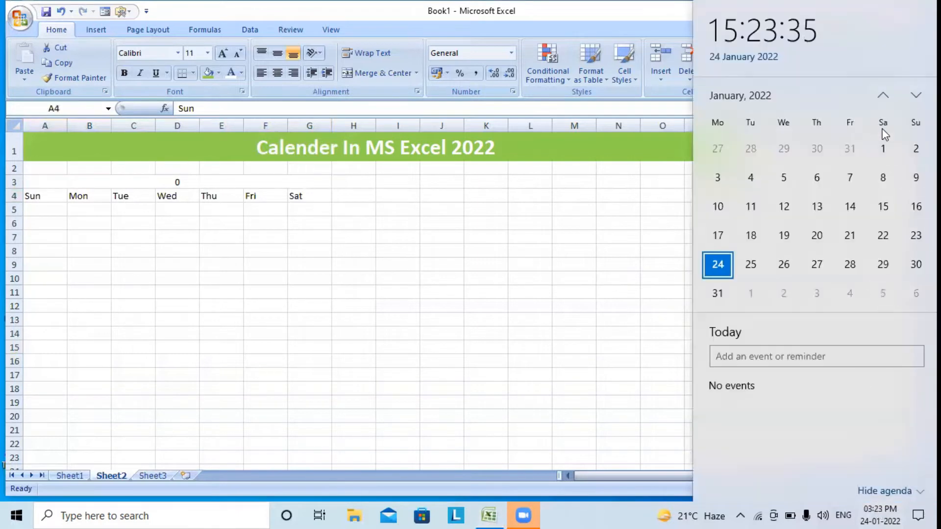
left_click(316, 250)
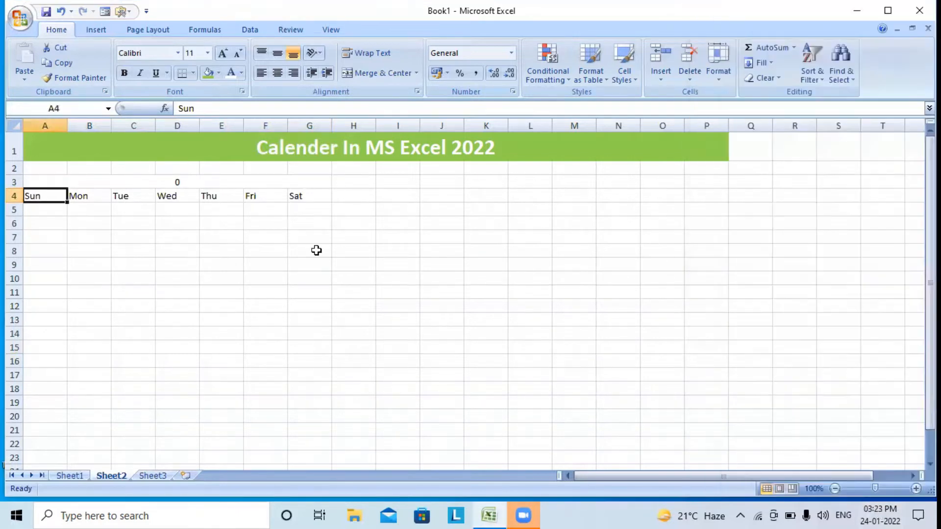
left_click(309, 210)
mouse_move(521, 511)
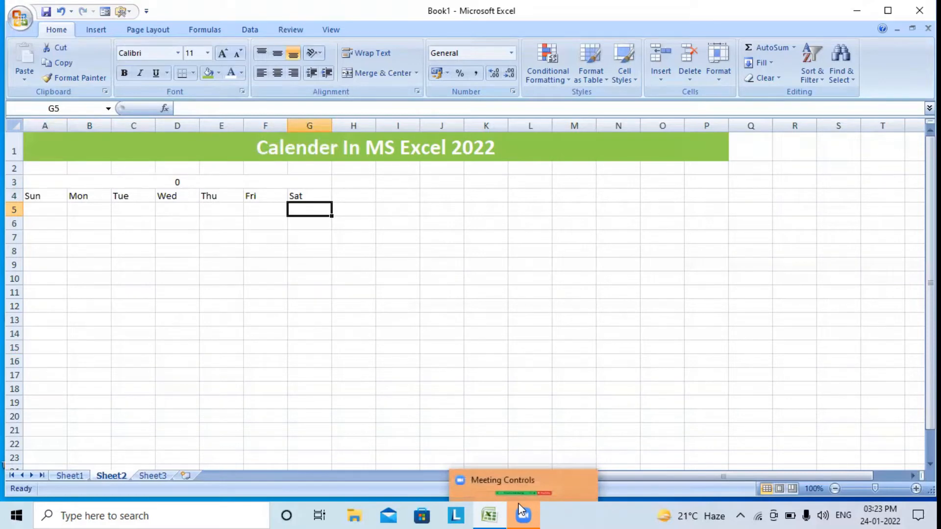
type("1-")
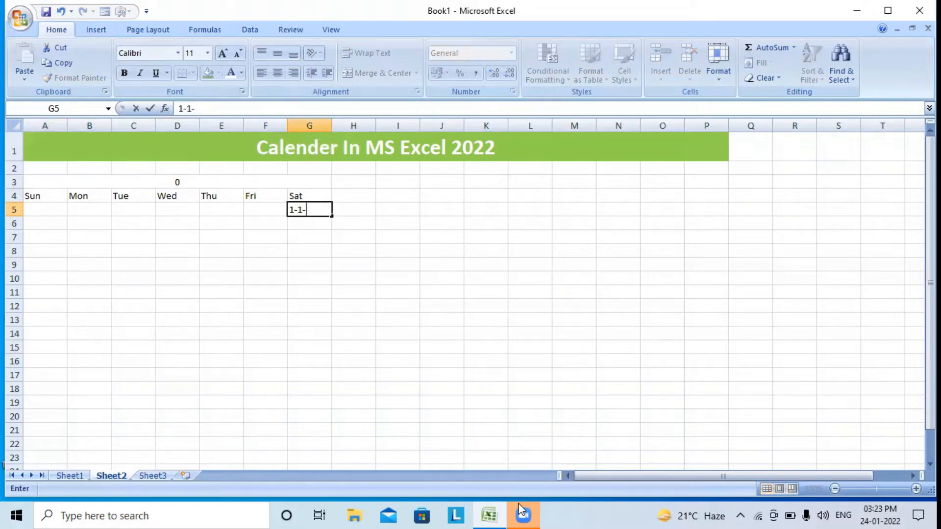
type("01-202")
key("Return")
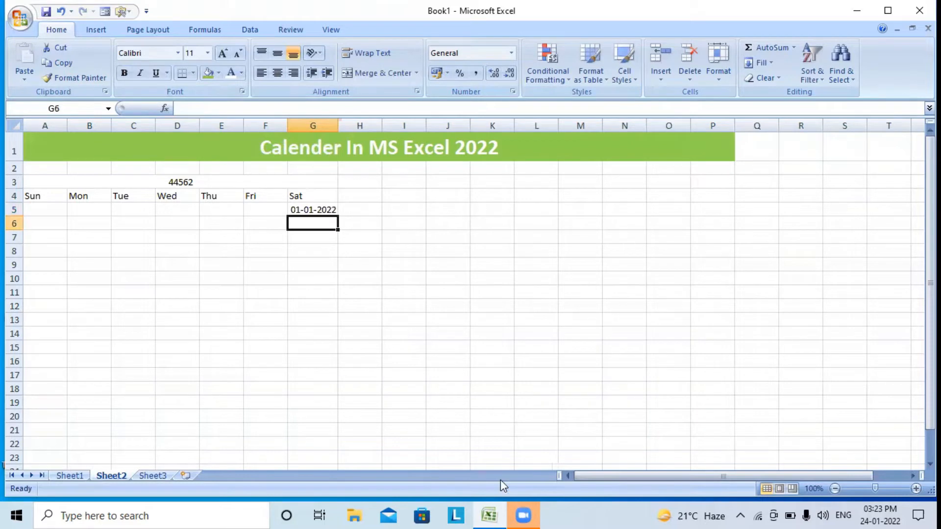
left_click(45, 220)
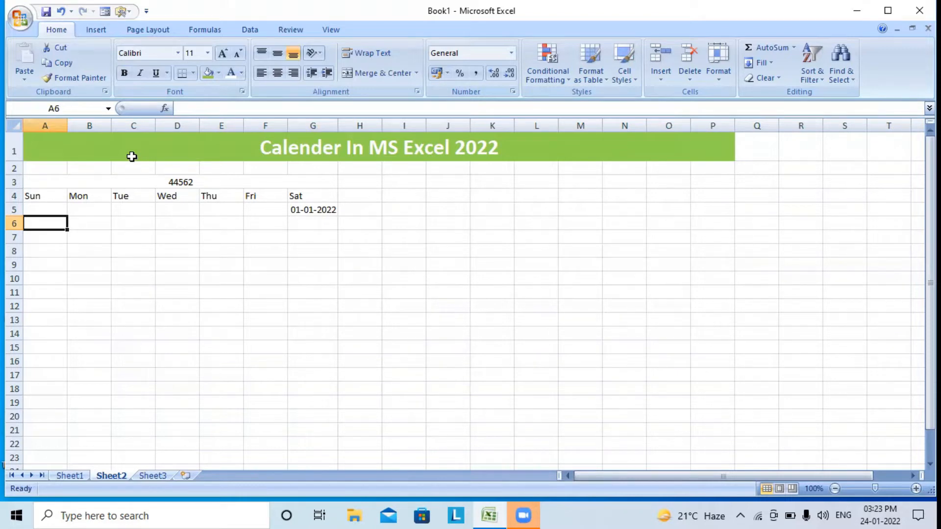
Enter =IF(G5<>"",IF(MONTH(G5)<>MONTH(G5+1),"",G5+1),"") in A6 to get the next day, 44563
type("=if")
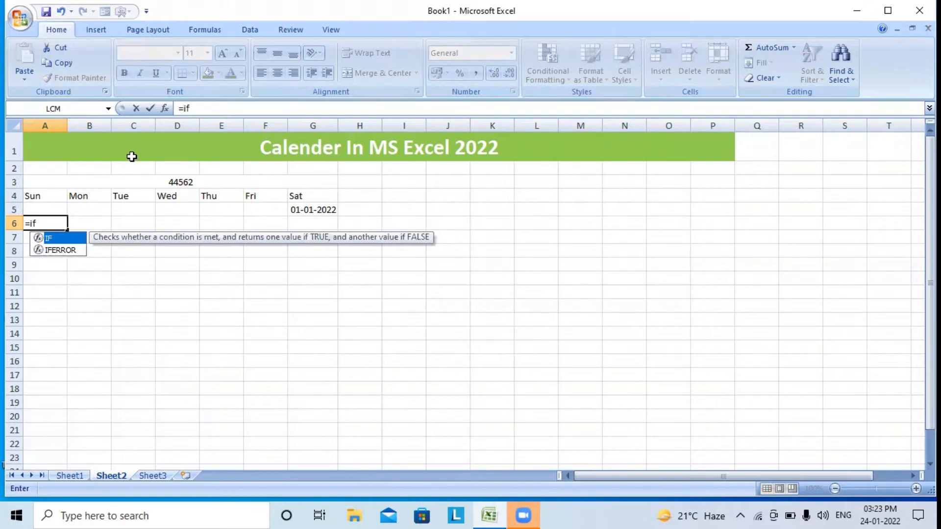
type("(")
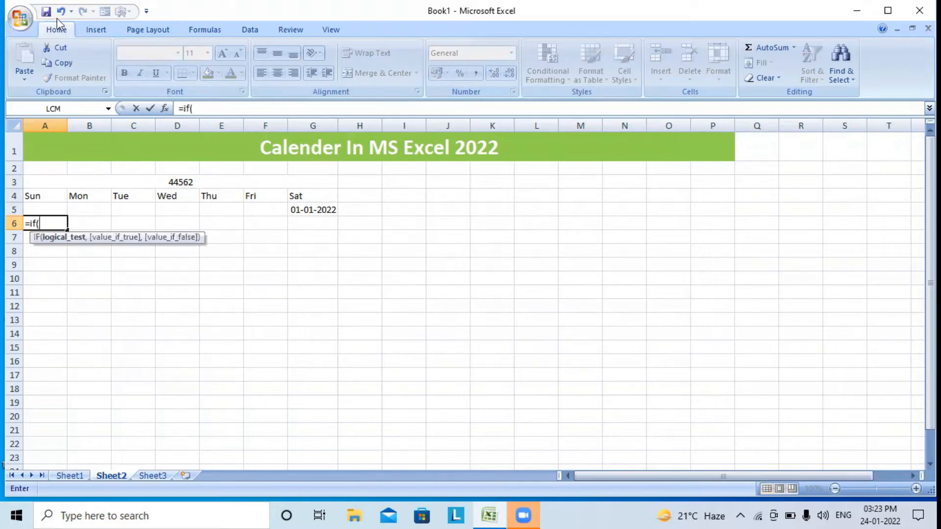
left_click(331, 211)
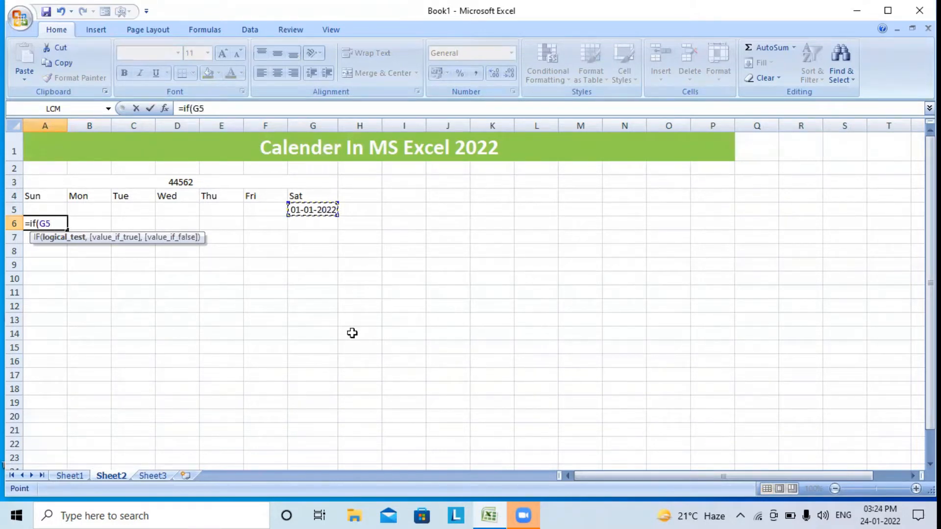
type("<>\"\",")
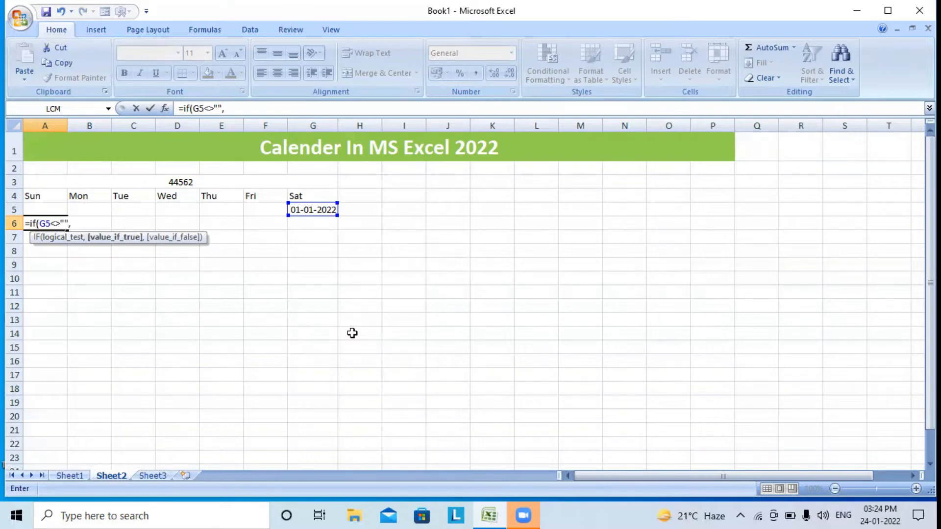
type("if")
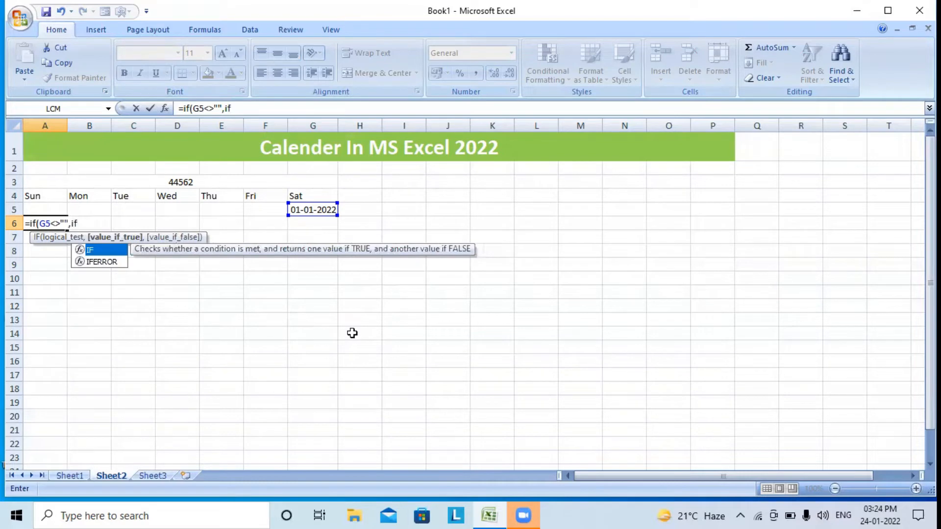
type("(")
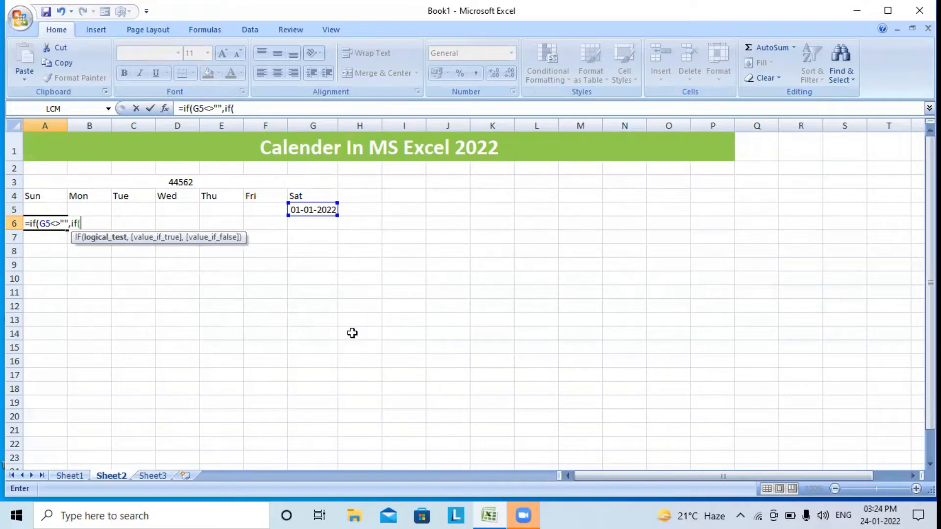
type("mont")
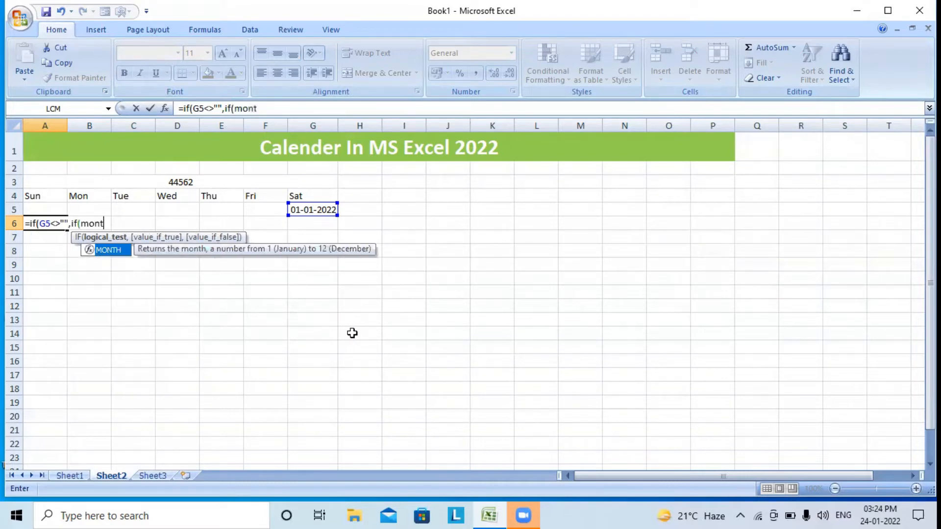
type("h(")
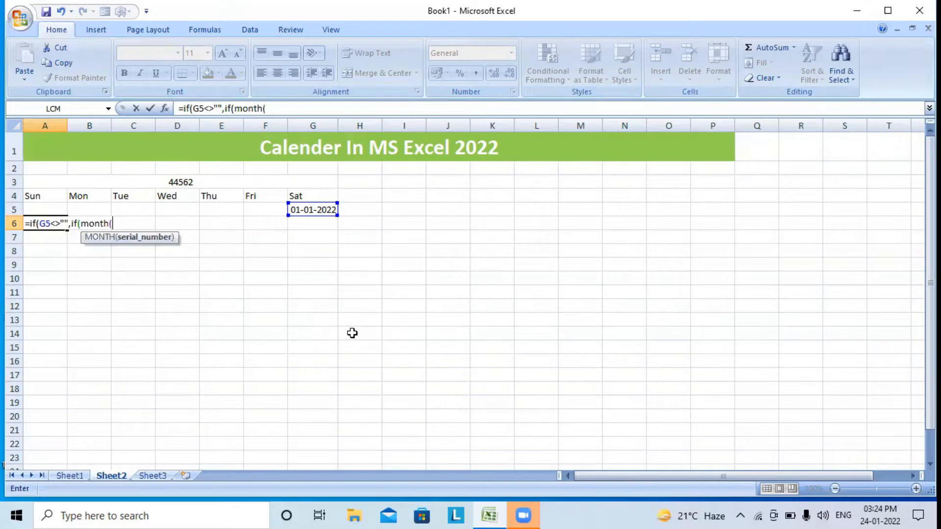
left_click(323, 211)
type(")")
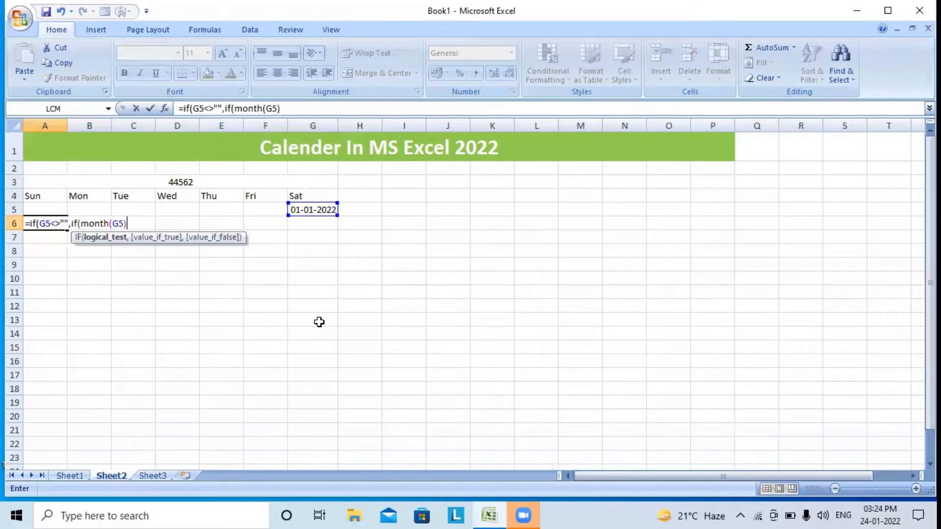
type("<>mo")
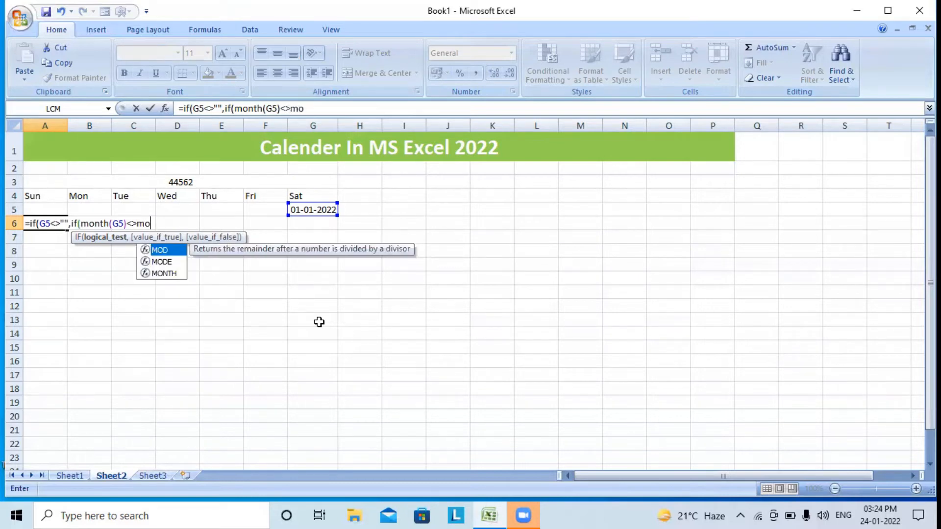
type("nth(")
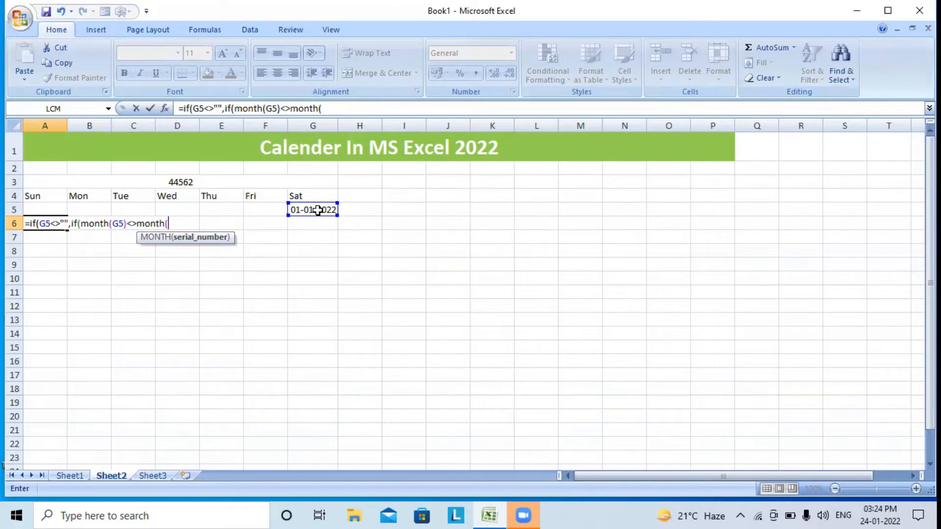
left_click(318, 210)
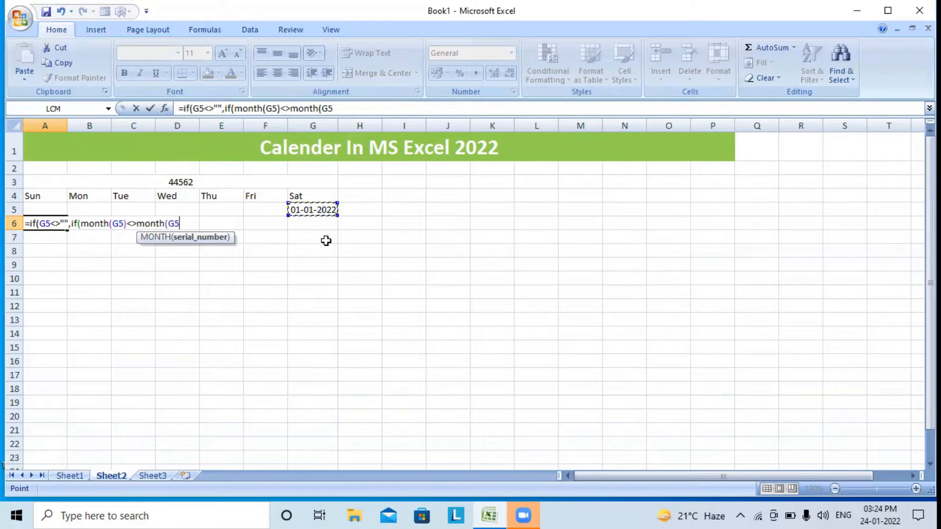
type("+1")
type("),")
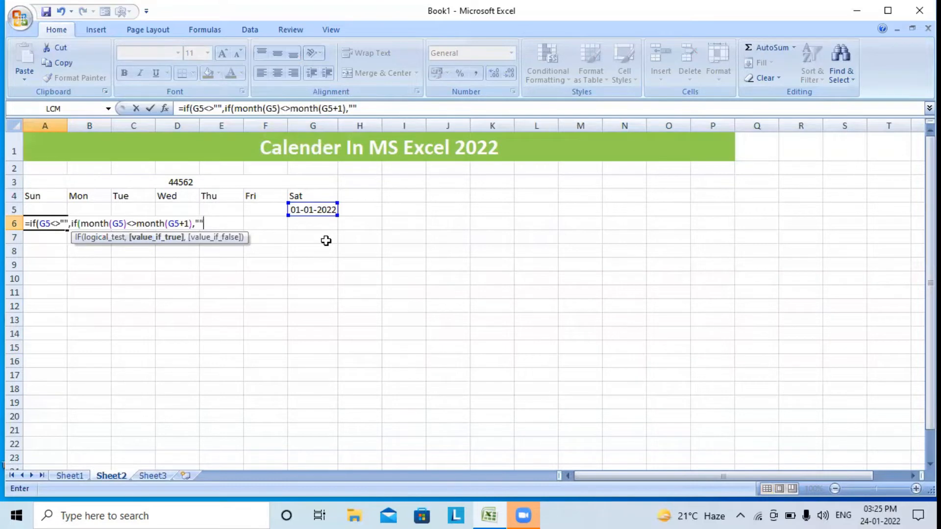
type("\"\",")
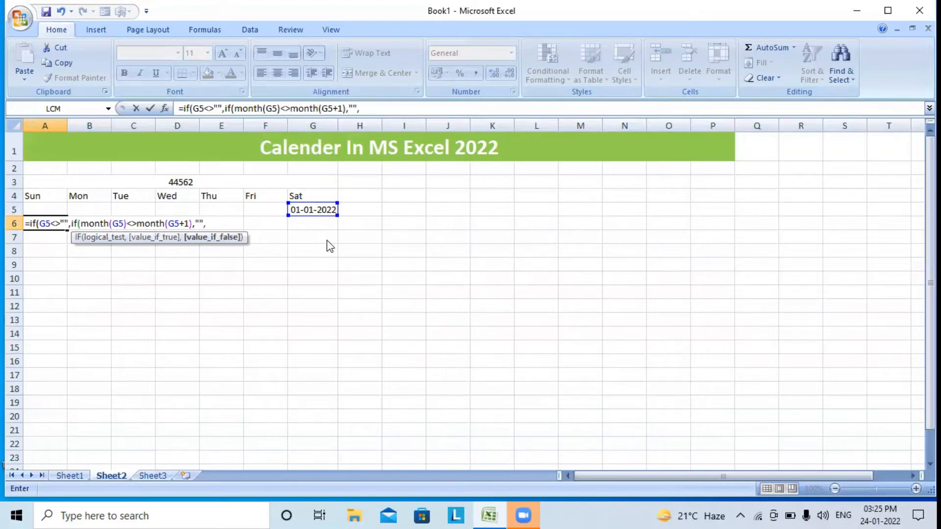
left_click(319, 209)
type("+1),")
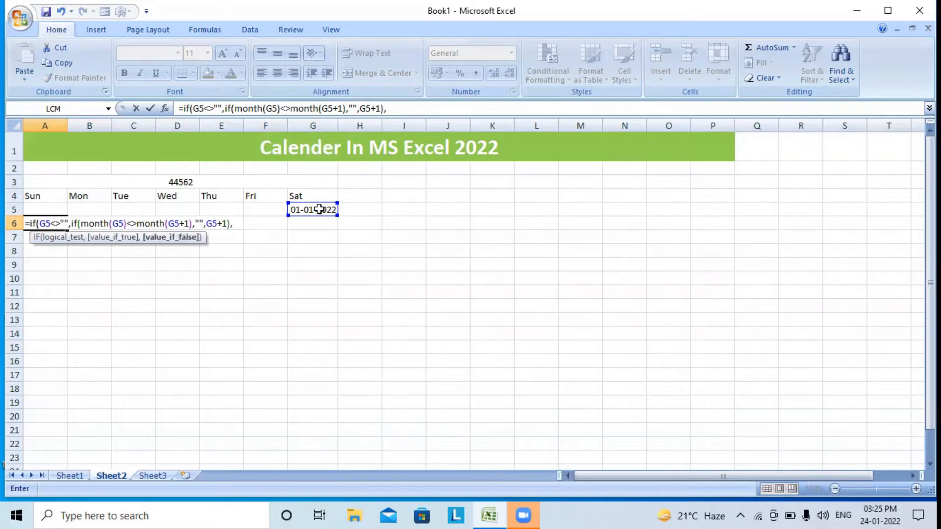
type(")")
key("Return")
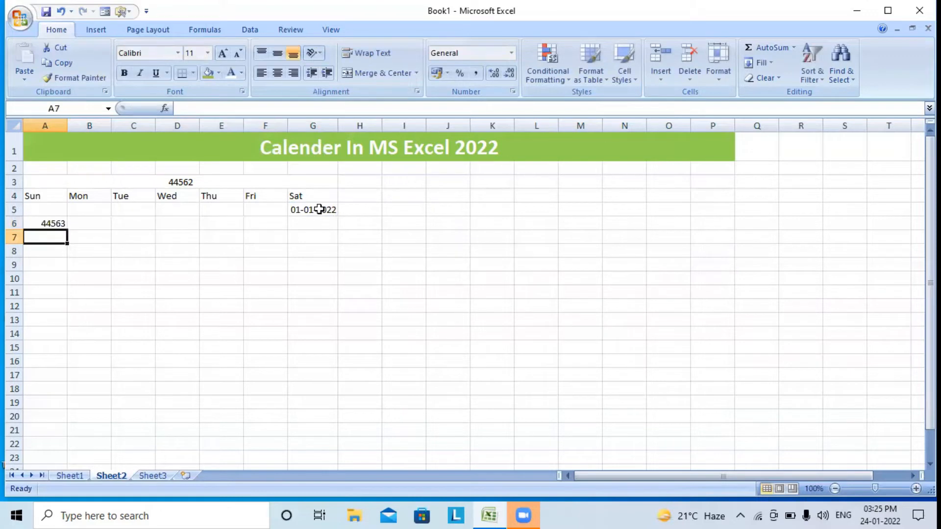
left_click(53, 222)
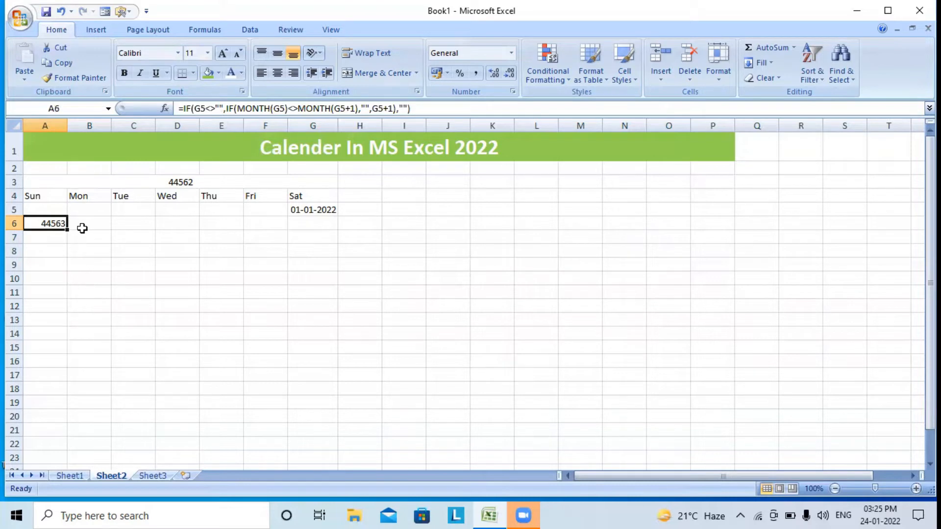
Format A6 as a Date so it shows 02-01-2022
left_click(717, 68)
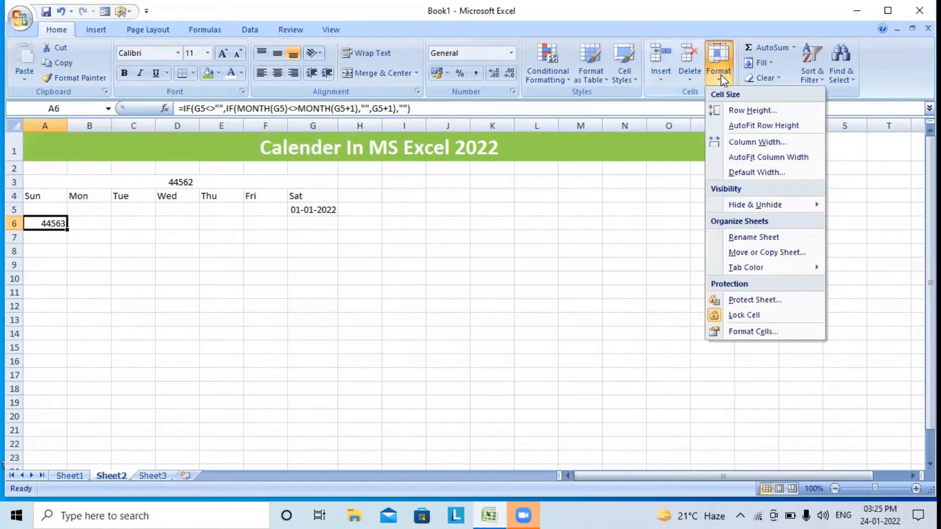
left_click(769, 334)
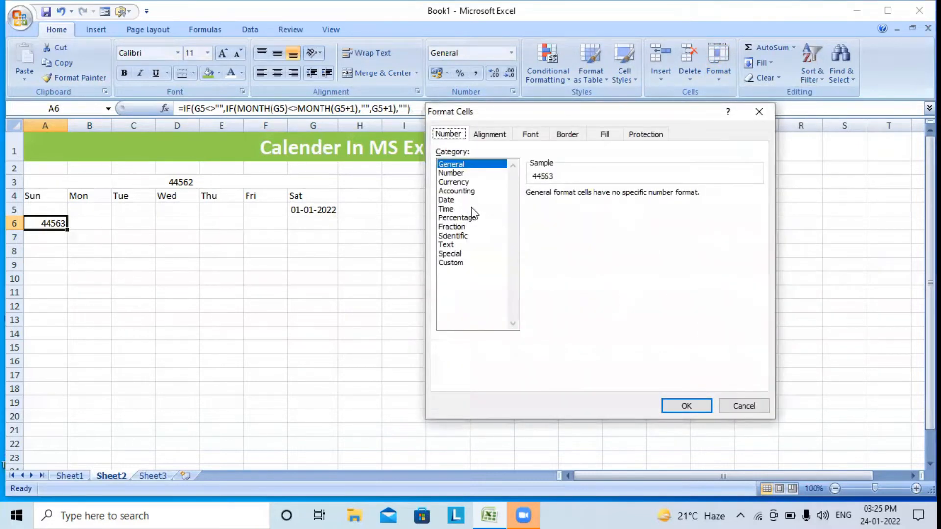
left_click(445, 201)
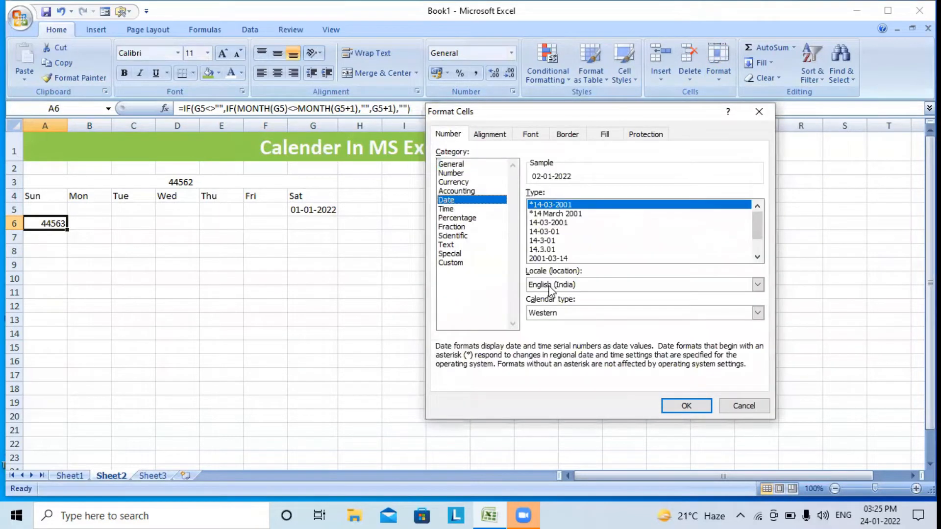
left_click(687, 406)
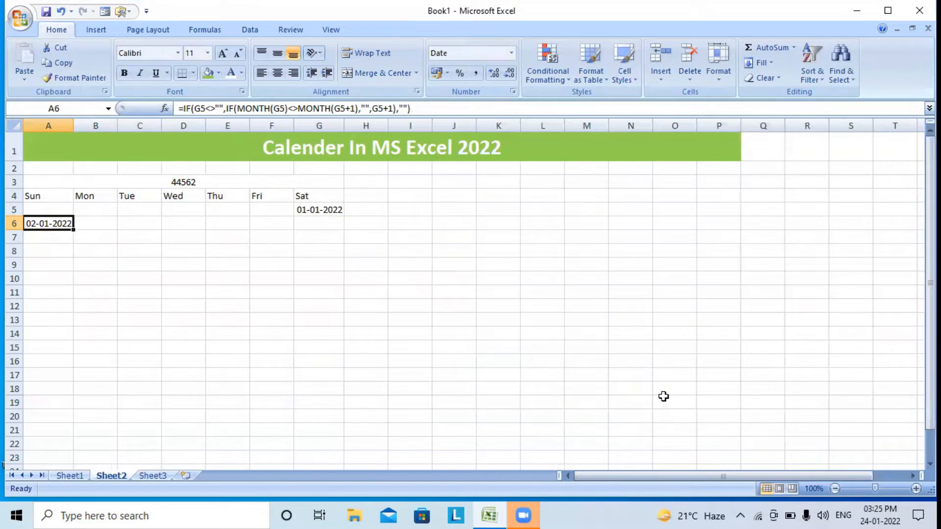
Copy the text of A6's formula from the formula bar
left_click(105, 223)
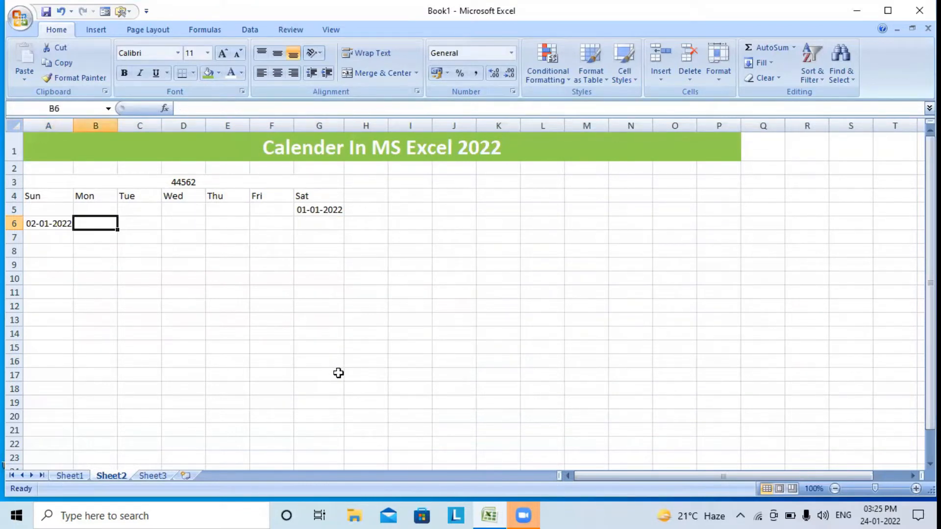
left_click(48, 223)
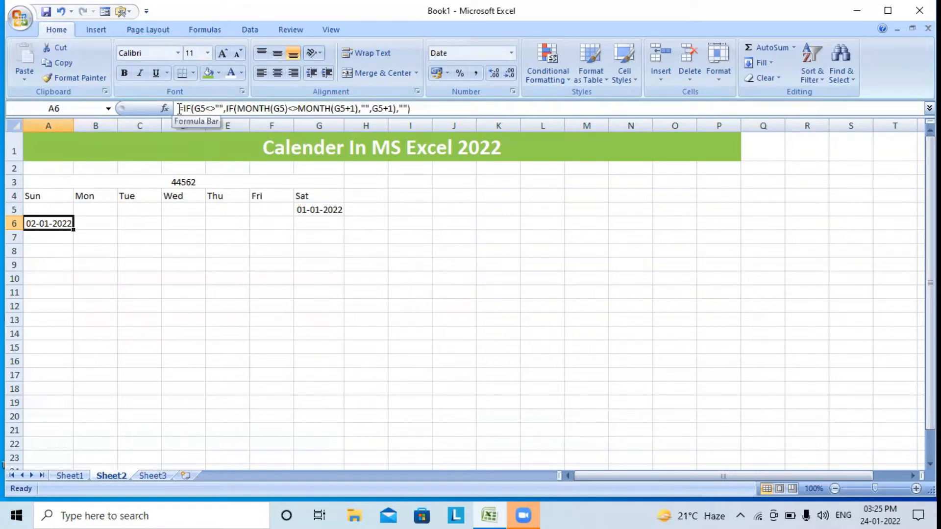
left_click_drag(178, 108, 495, 122)
key("ctrl+c")
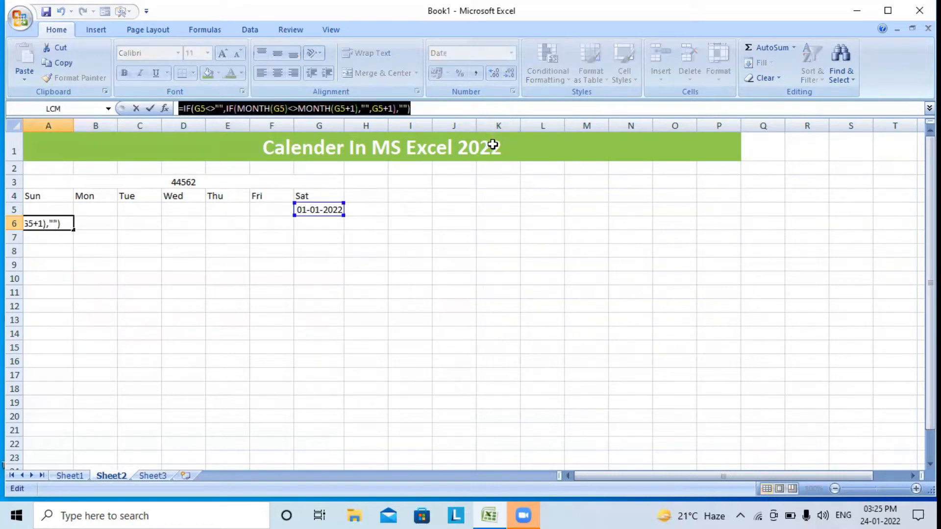
Undo the accidental =B6 entry in A6 and paste A6's formula into B6
type("=")
left_click(87, 226)
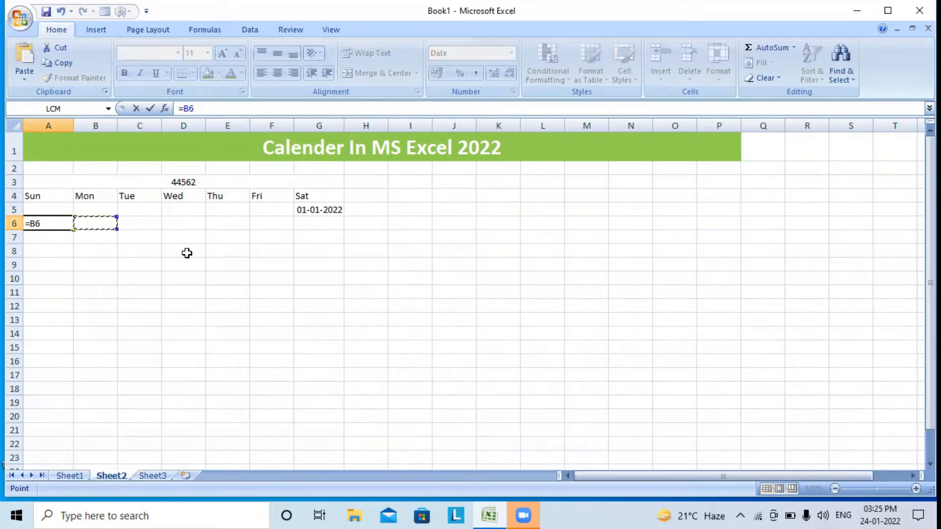
key("Return")
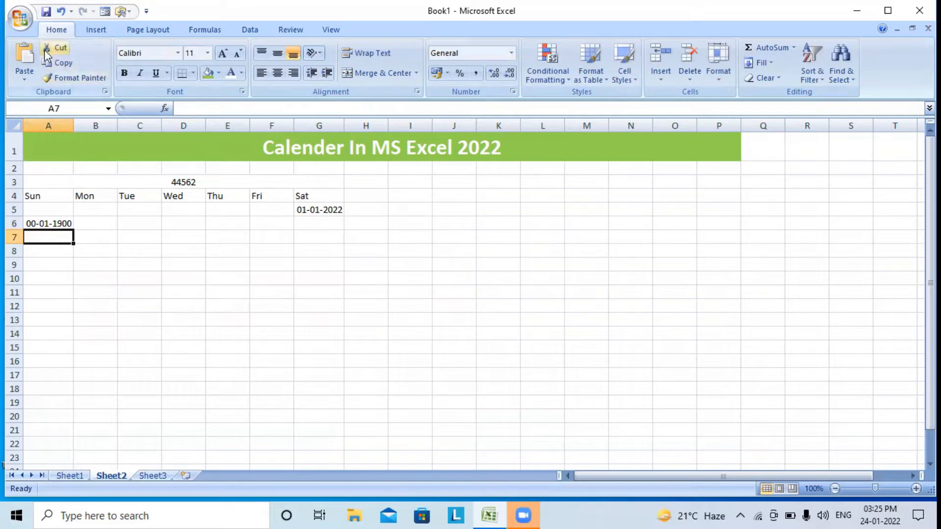
left_click(60, 11)
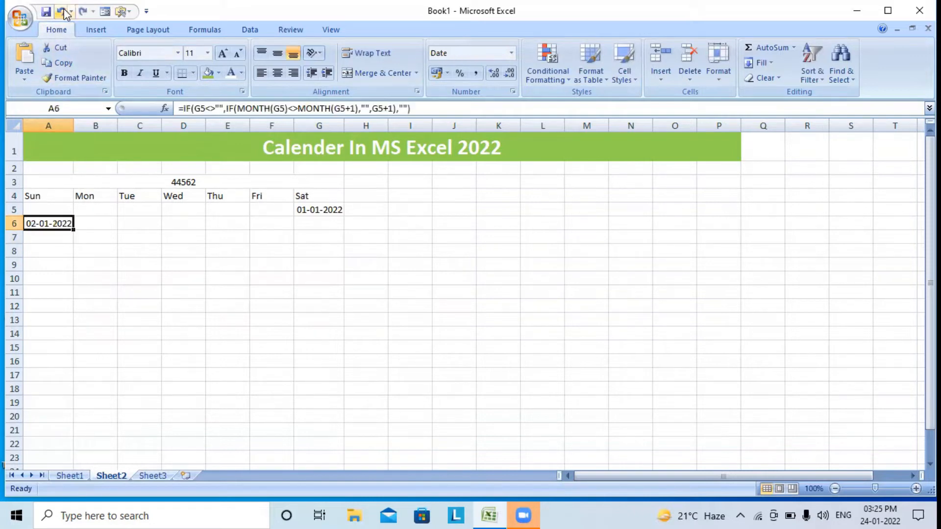
left_click(92, 222)
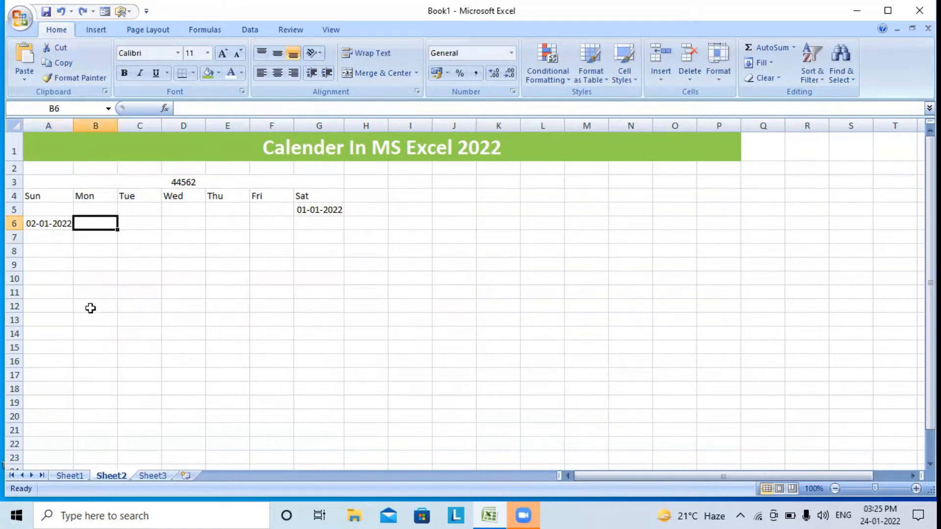
key("ctrl+v")
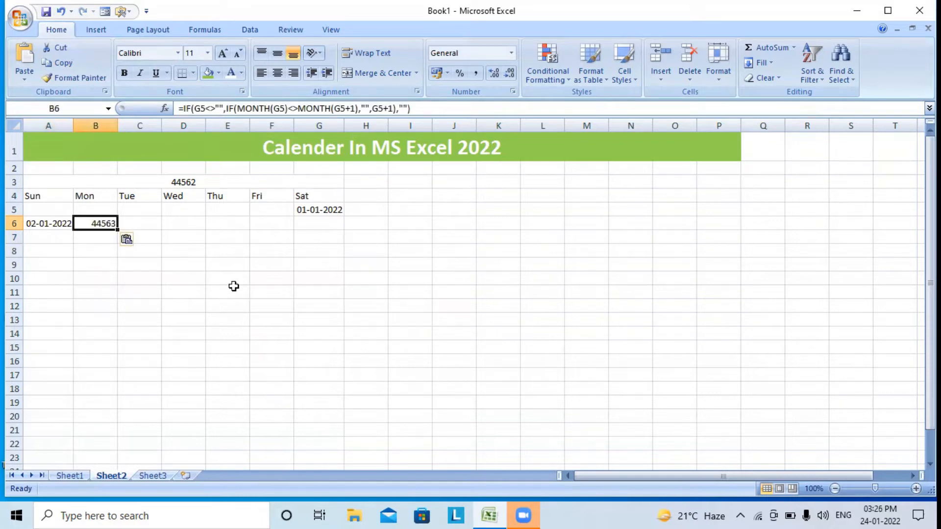
left_click(194, 111)
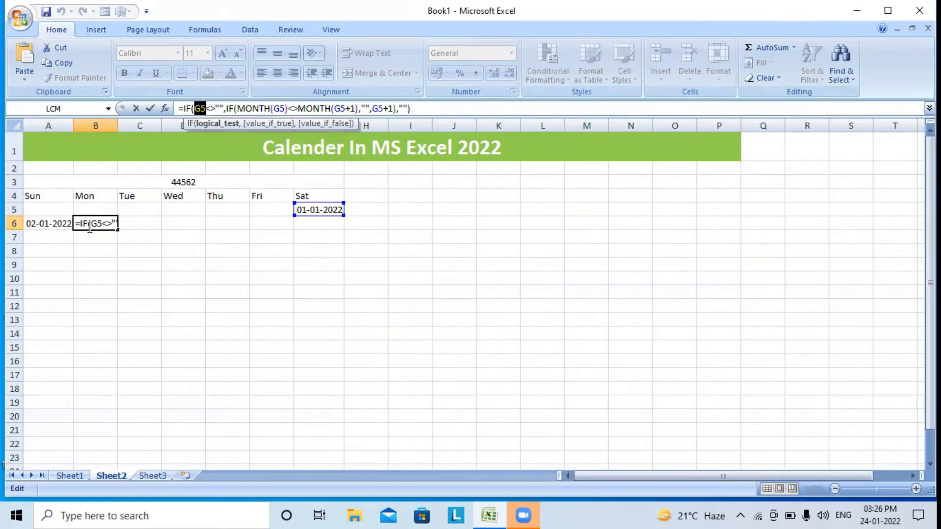
Replace every G5 reference in B6's formula with A6, giving 44564
left_click(36, 224)
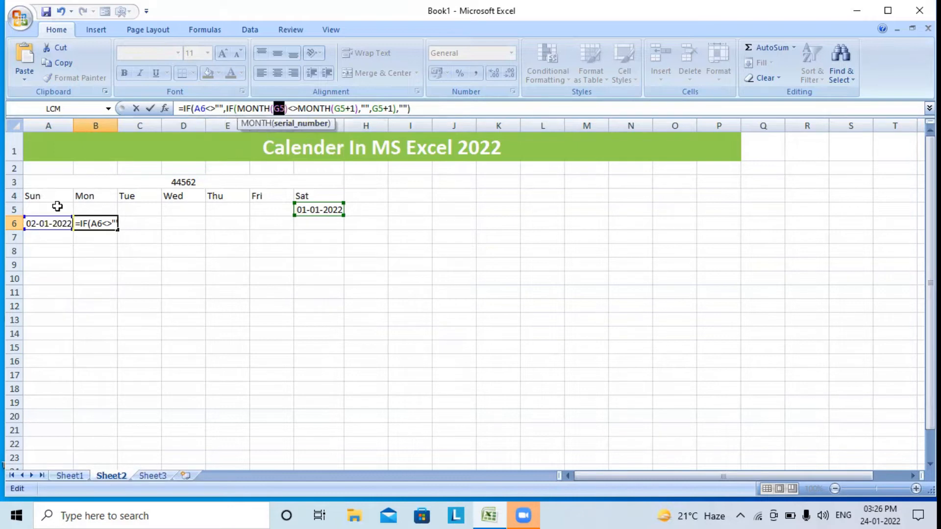
left_click(49, 222)
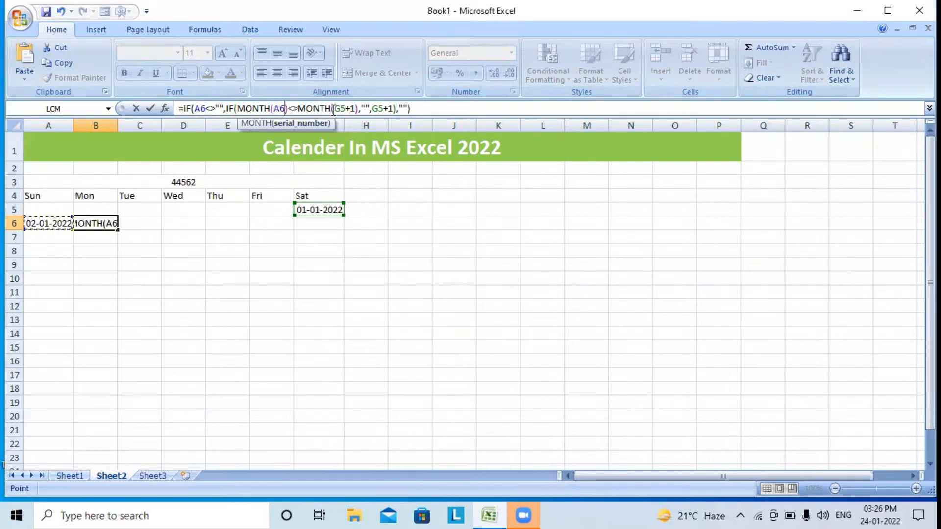
left_click_drag(347, 112, 347, 112)
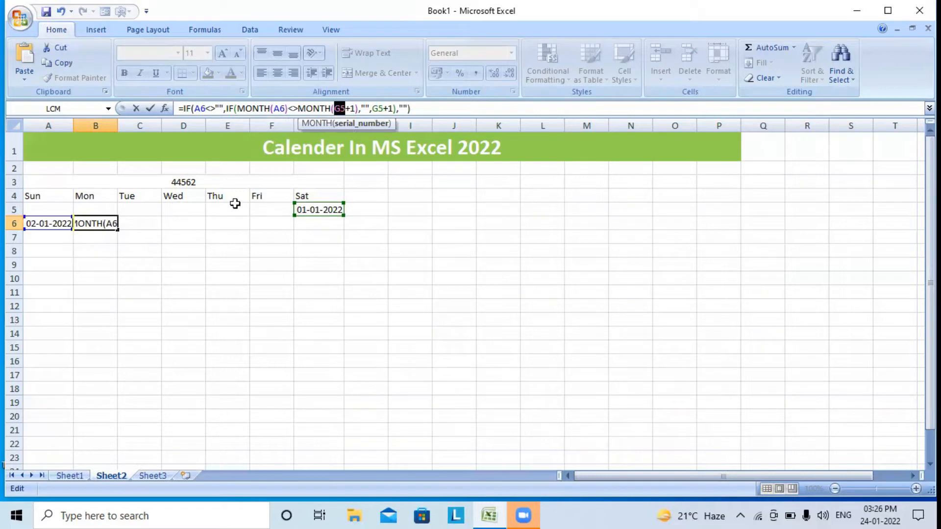
left_click(58, 223)
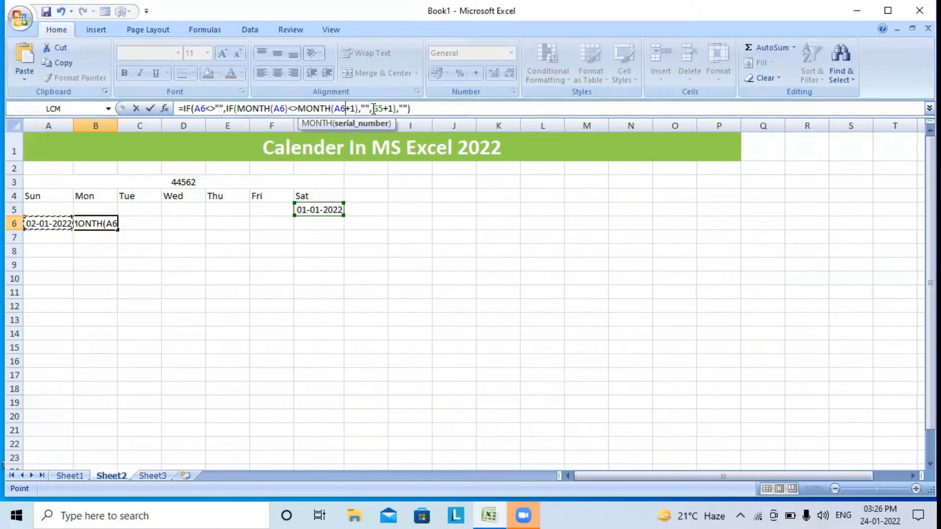
left_click_drag(371, 109, 378, 108)
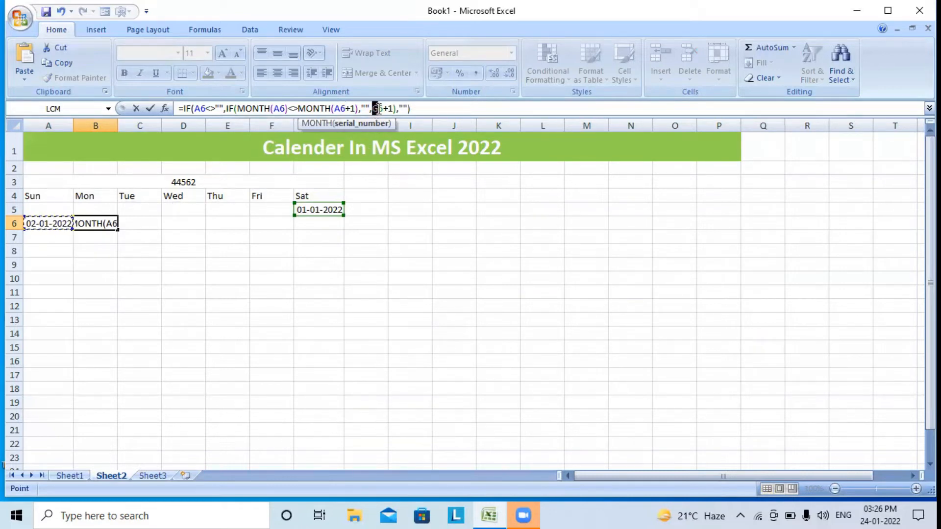
left_click(49, 223)
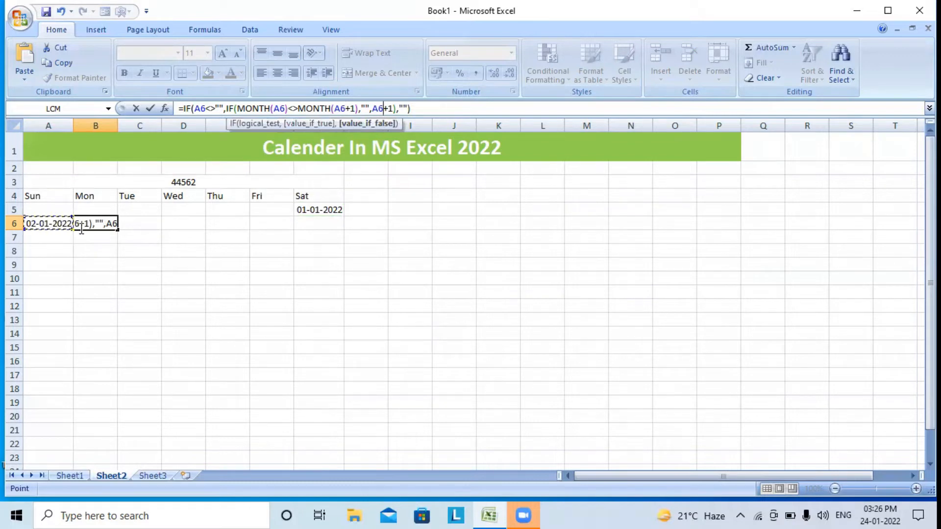
key("Return")
left_click(105, 224)
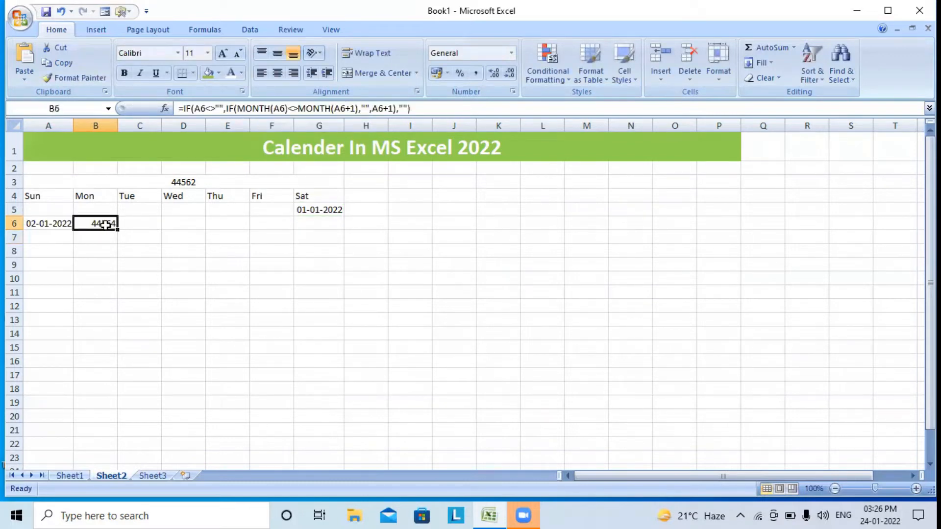
right_click(105, 225)
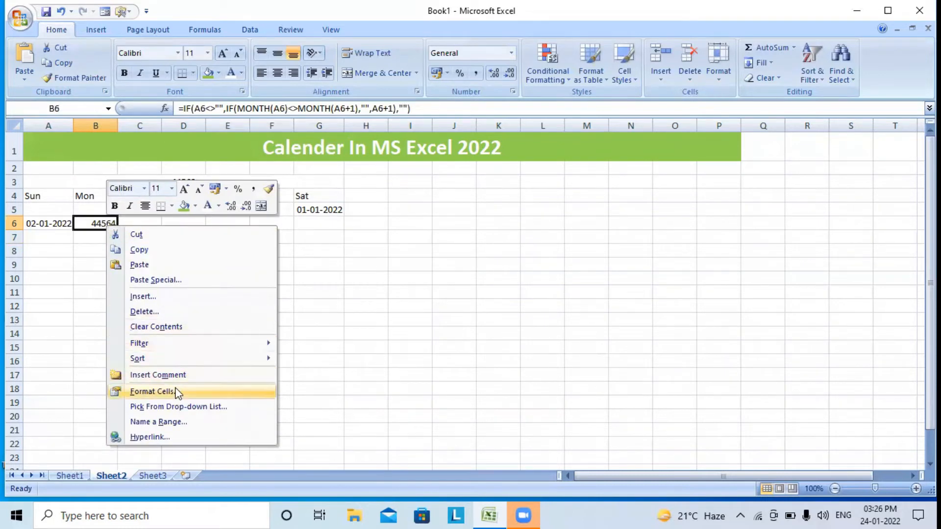
Date-format B6, fill it across to G6, and AutoFit the columns to show 02-01-2022 to 08-01-2022
left_click(152, 392)
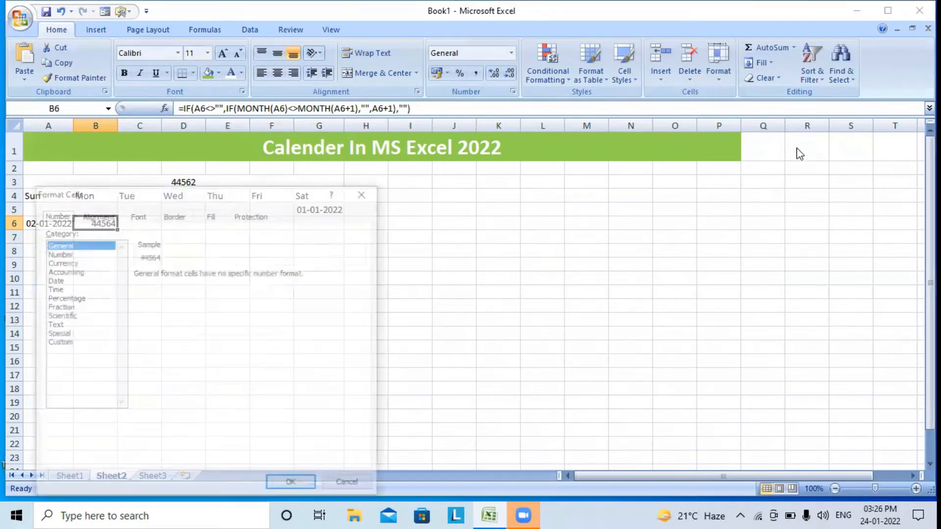
left_click(72, 280)
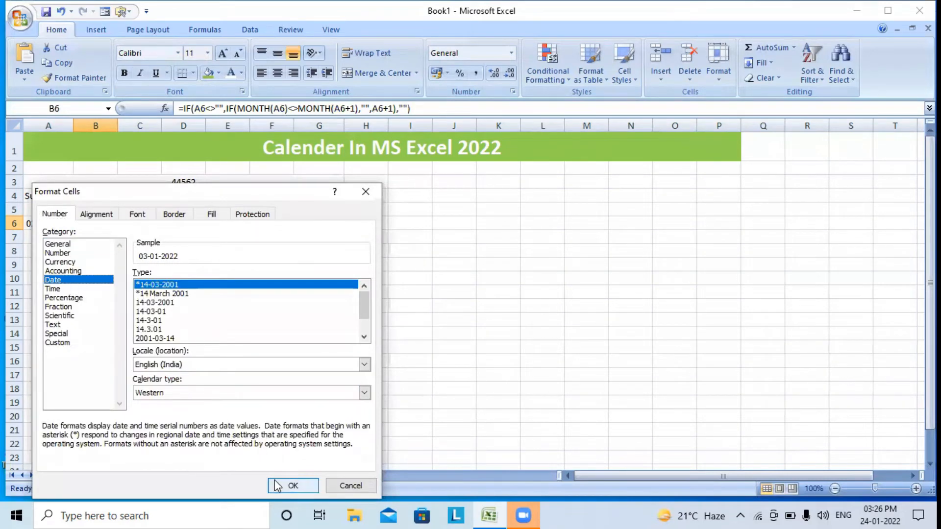
left_click(289, 485)
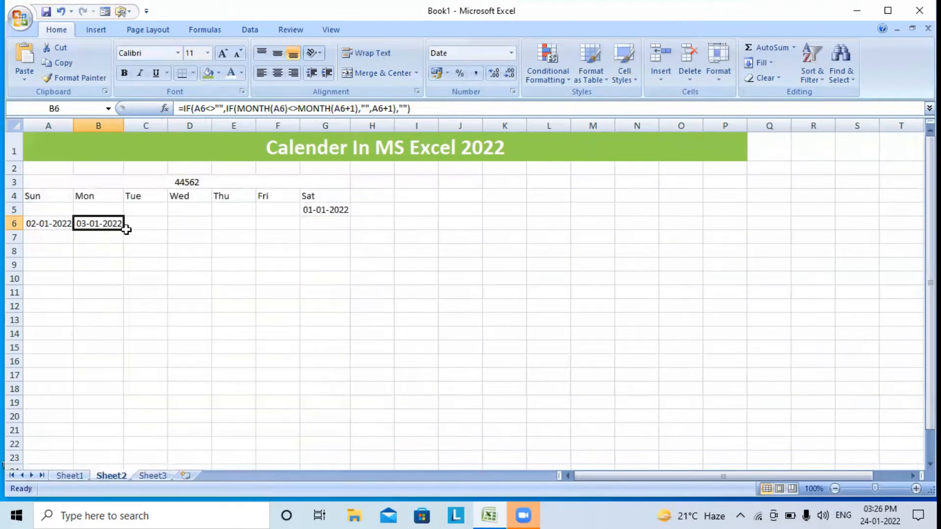
left_click_drag(125, 230, 343, 240)
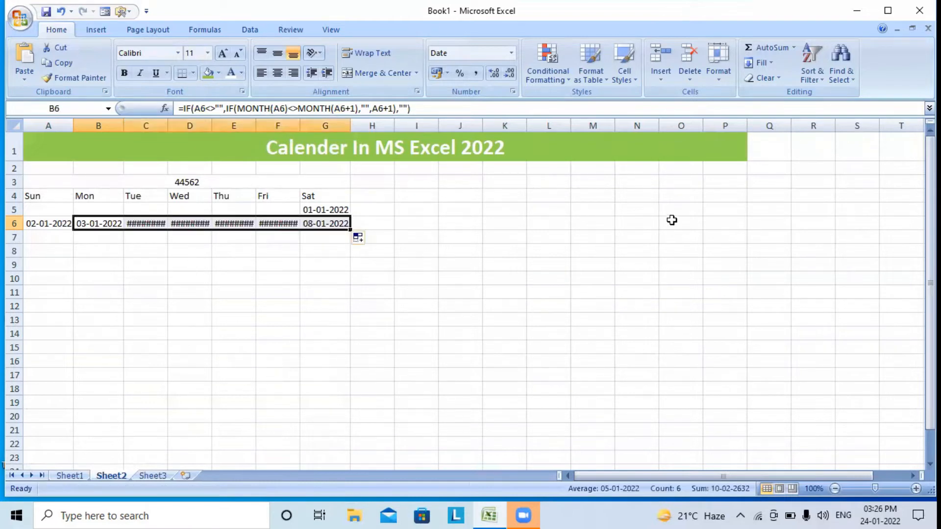
left_click(730, 83)
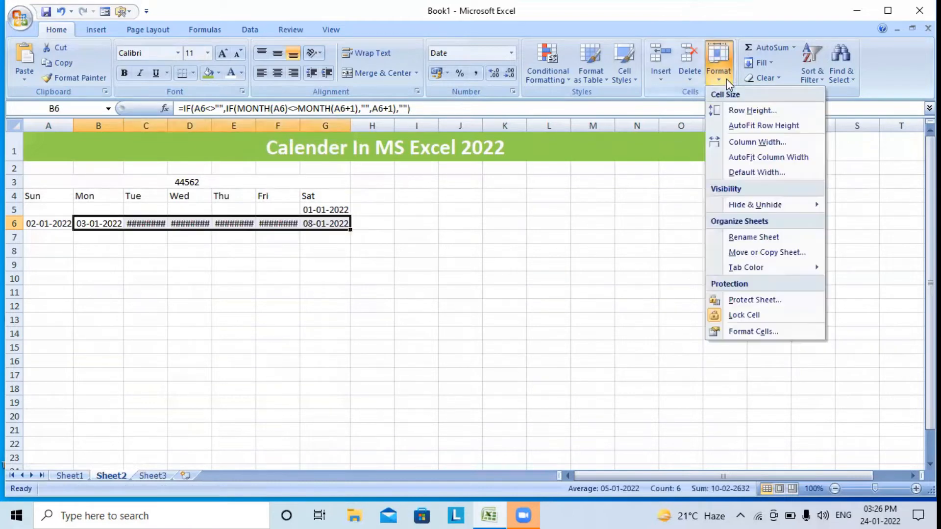
left_click(733, 158)
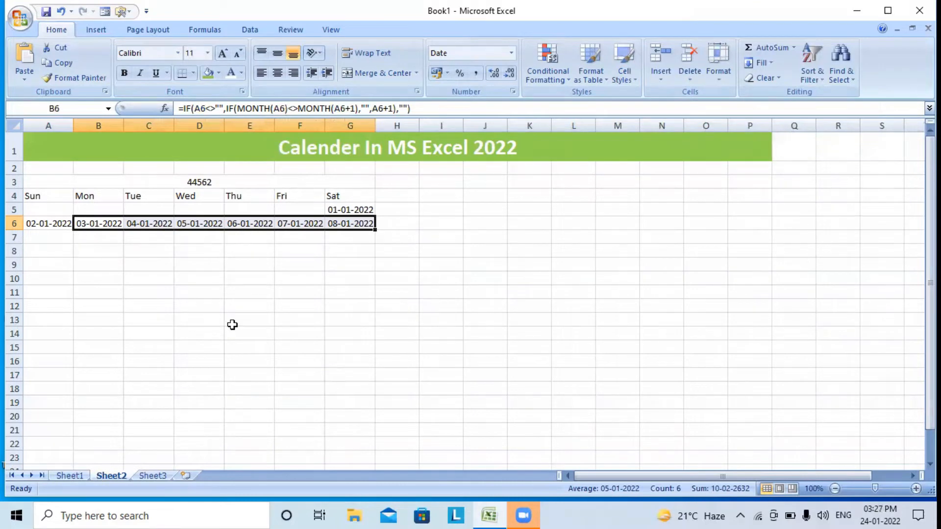
left_click_drag(53, 222, 339, 218)
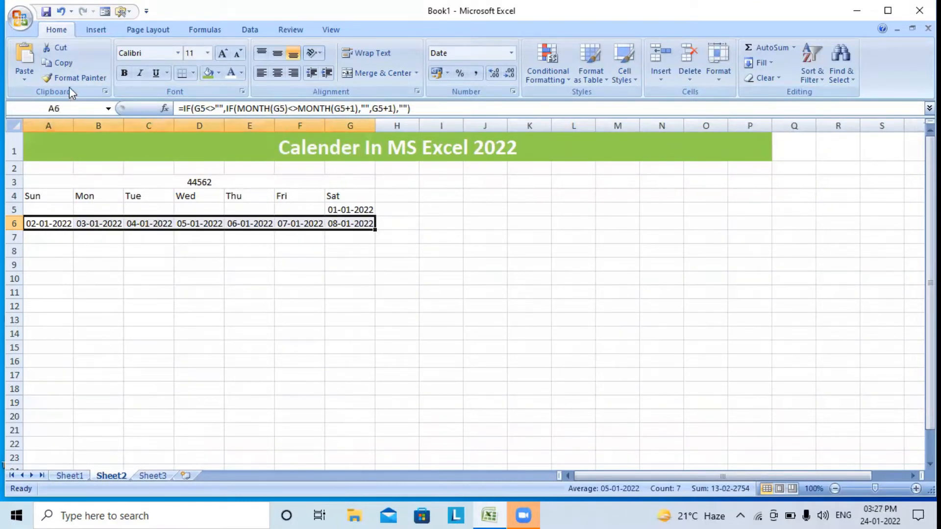
Copy the A6:G6 week formulas into rows 7 to 10, continuing January to 31-01-2022
left_click(69, 63)
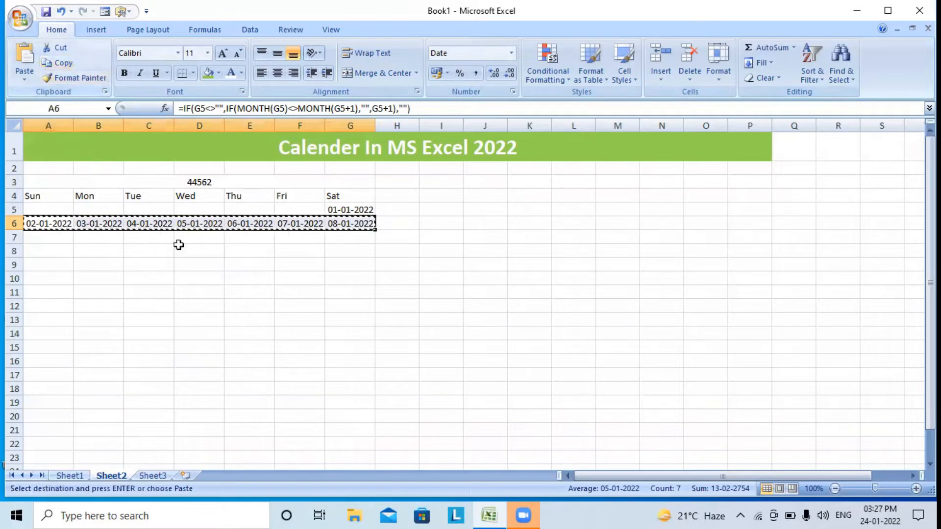
left_click(64, 237)
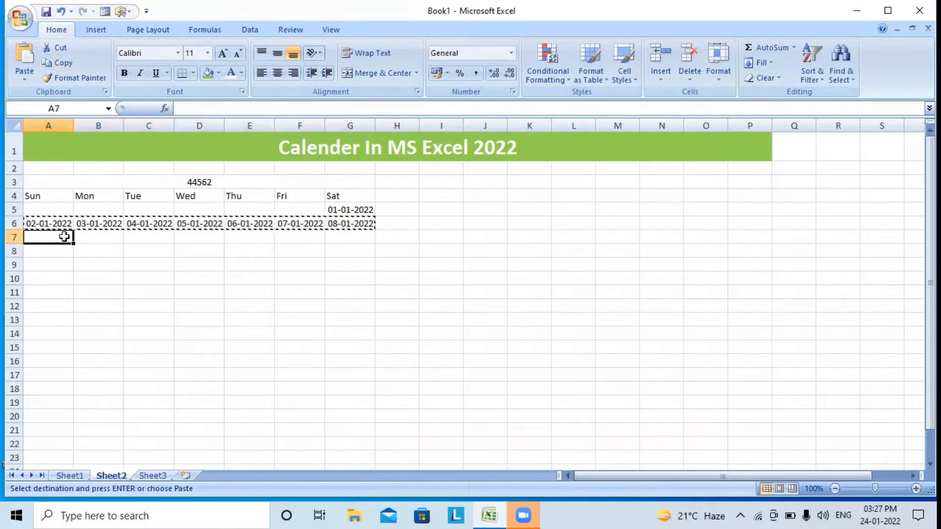
left_click_drag(64, 237, 63, 260)
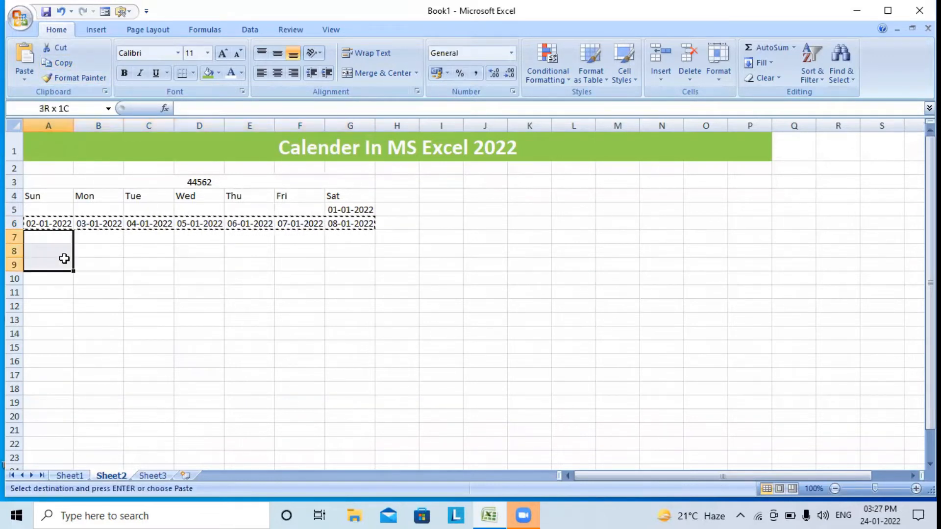
left_click(26, 53)
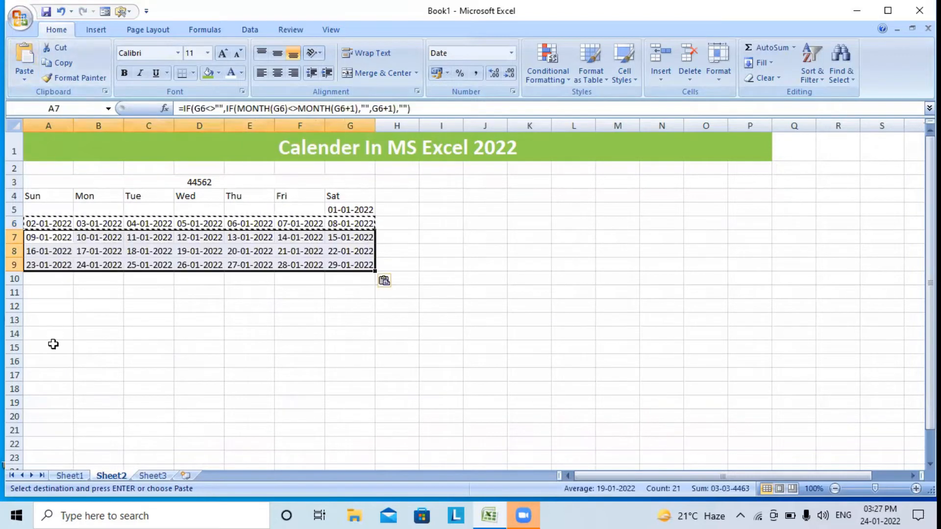
left_click(42, 278)
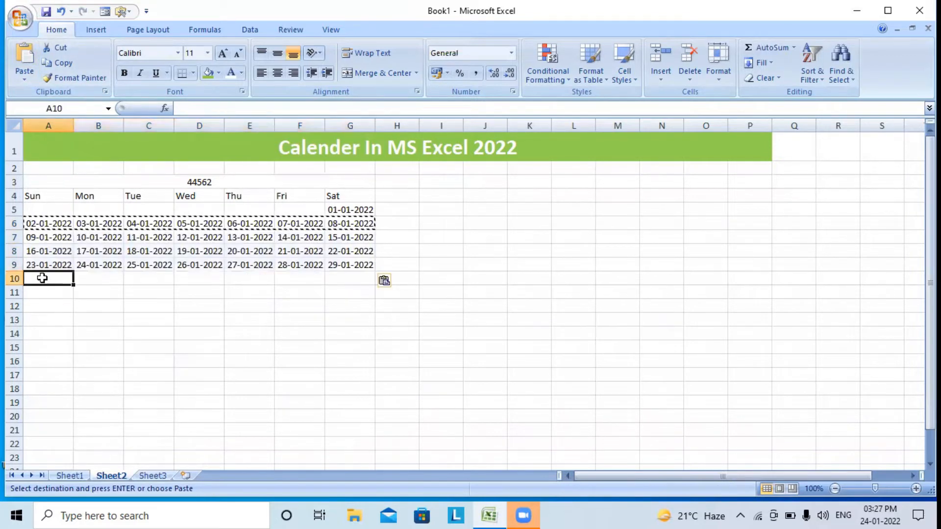
left_click(25, 56)
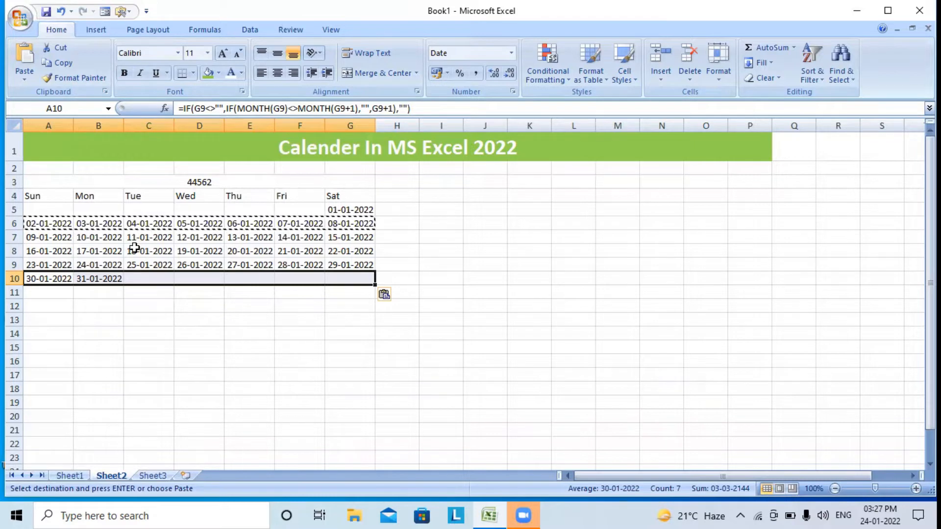
left_click_drag(45, 209, 343, 275)
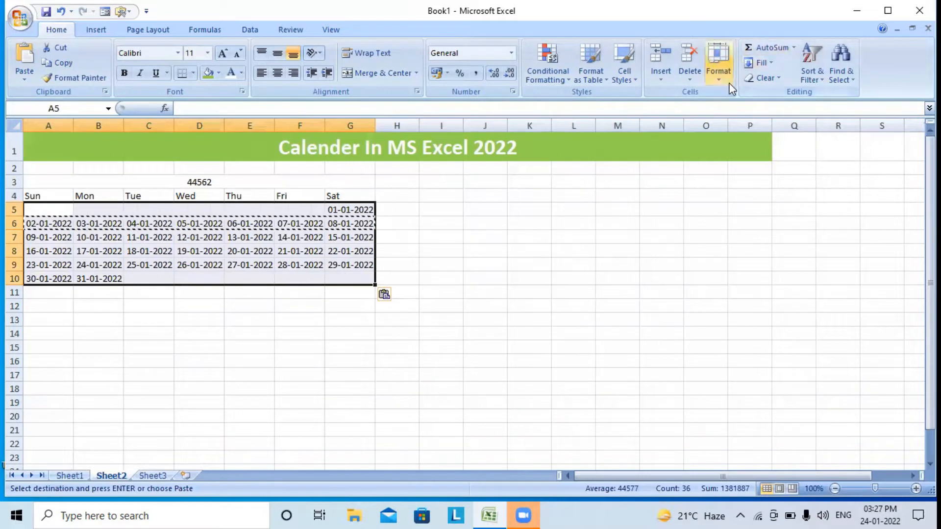
Apply the custom number format "d" to A5:G10 and centre the day numbers
left_click(716, 79)
left_click(750, 331)
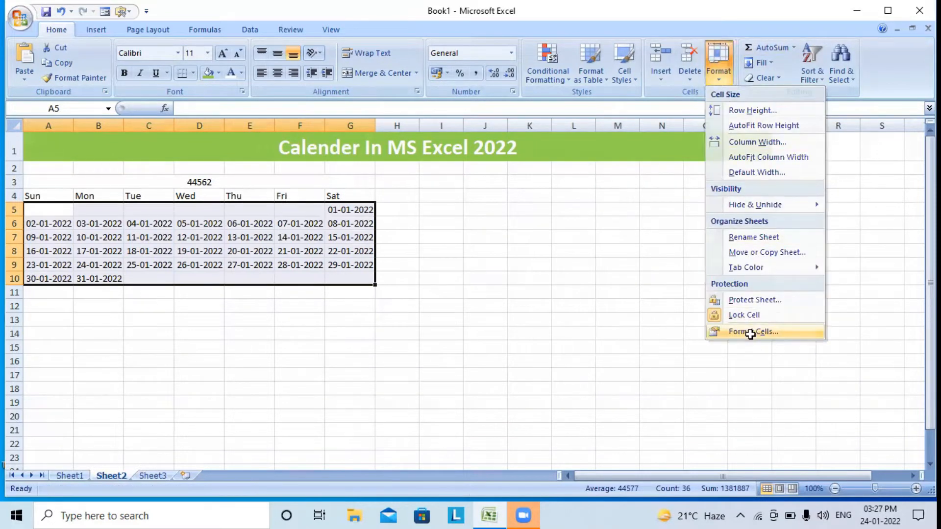
left_click(453, 266)
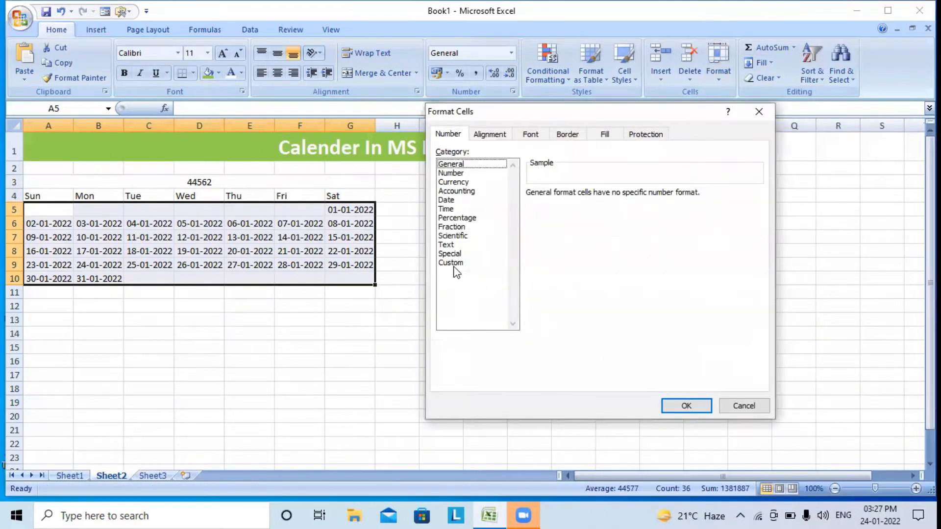
left_click(454, 264)
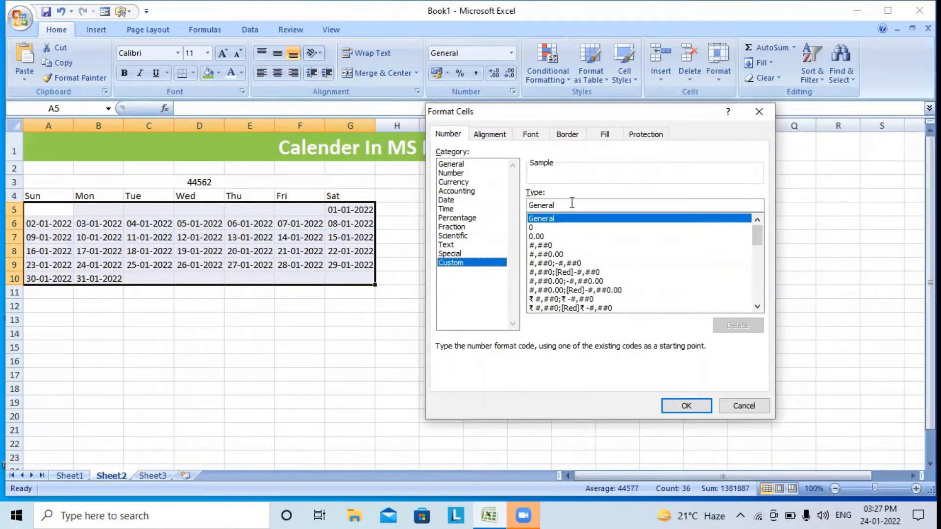
double_click(556, 205)
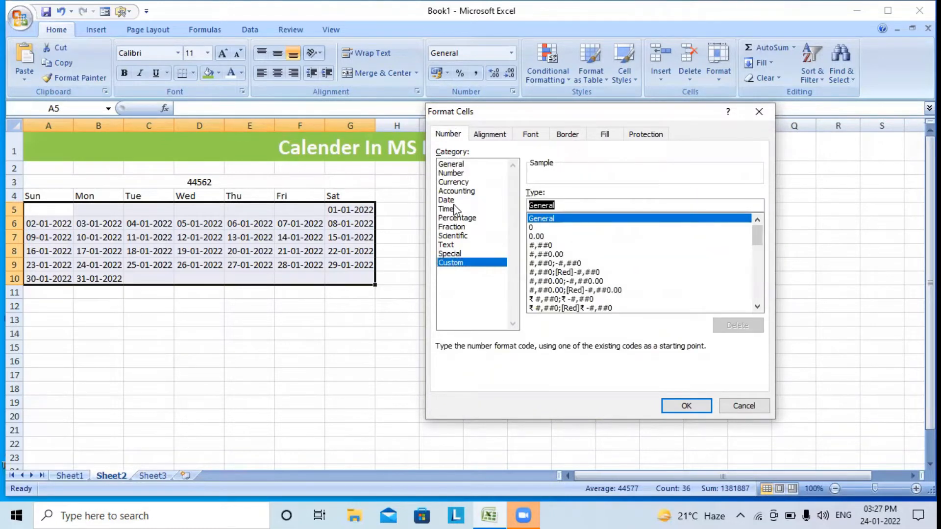
type("d")
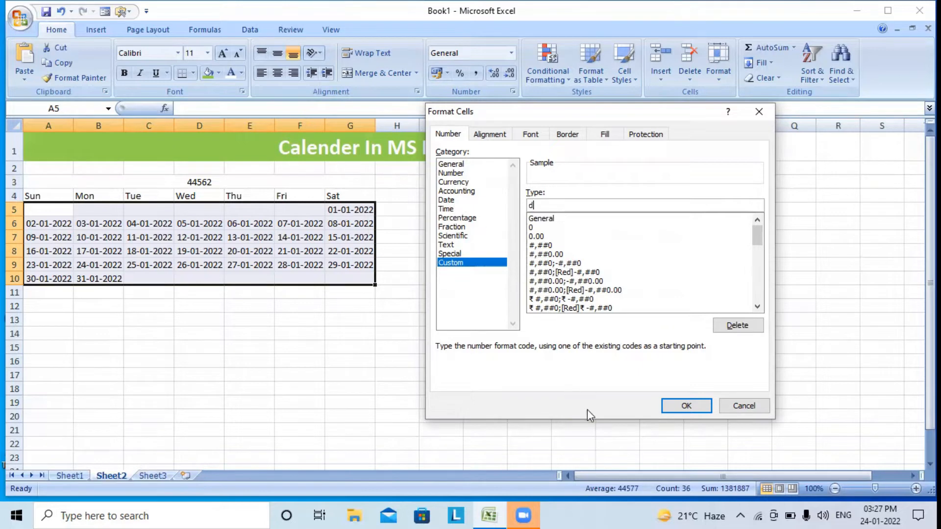
left_click(680, 411)
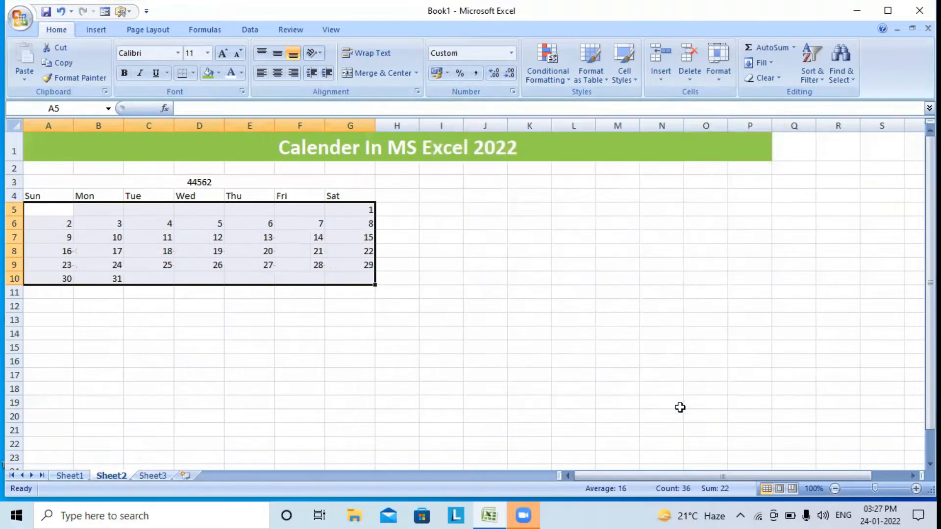
left_click(275, 73)
left_click(269, 318)
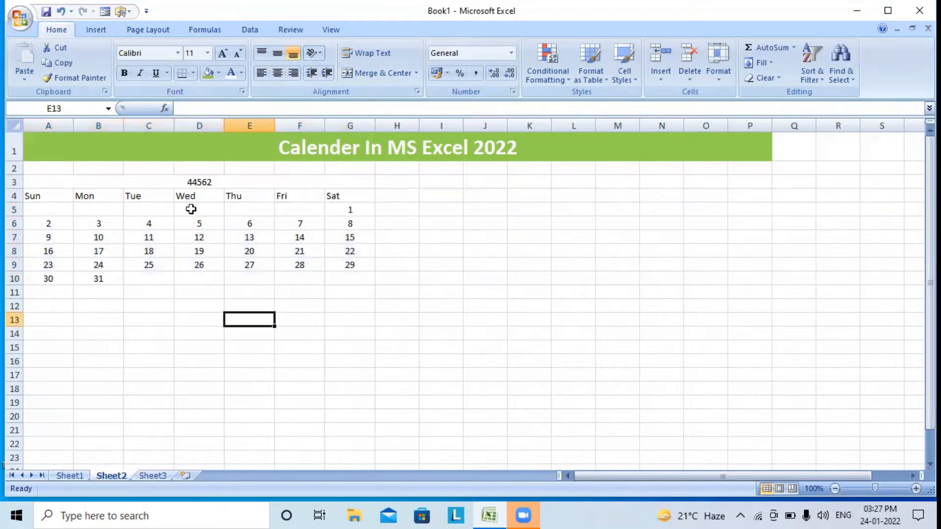
Give the merged cell A3 the custom number format mmmm so 44562 displays as January
left_click(185, 180)
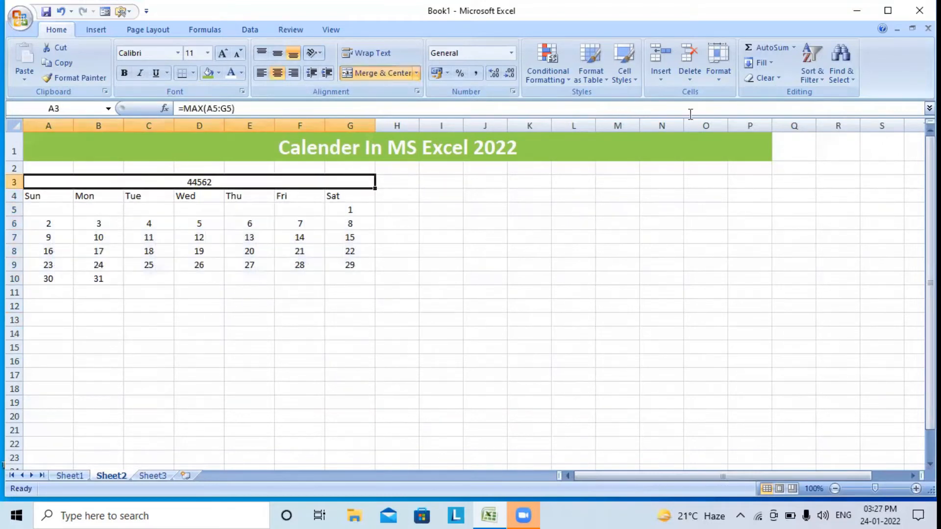
left_click(717, 74)
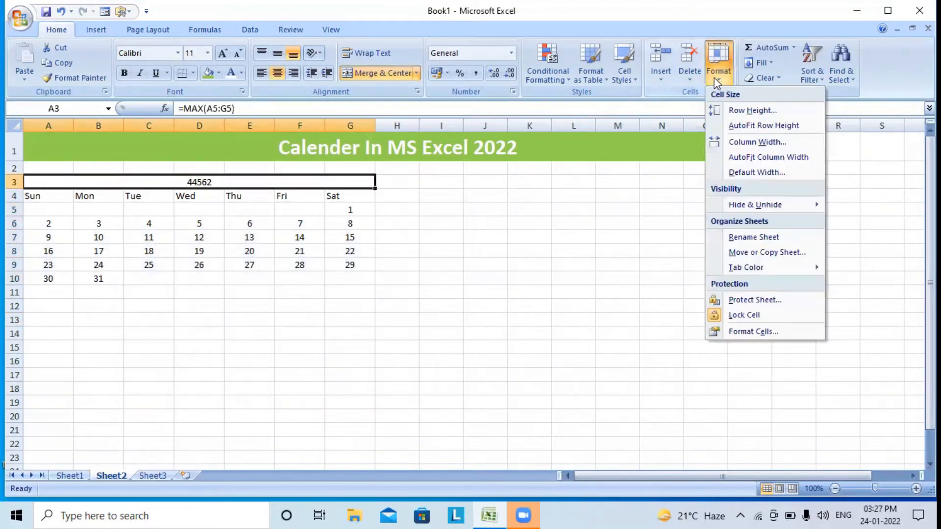
left_click(737, 336)
left_click(441, 264)
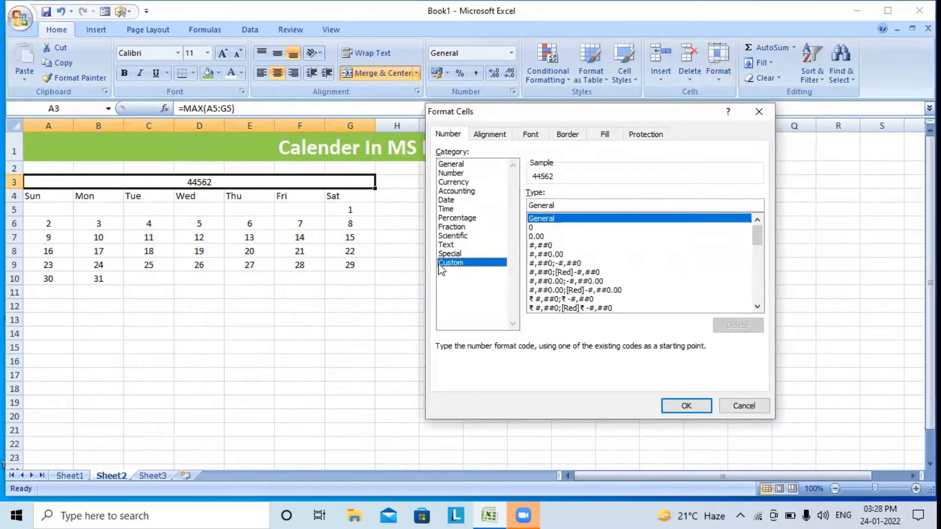
left_click_drag(572, 204, 535, 205)
type("mmmm")
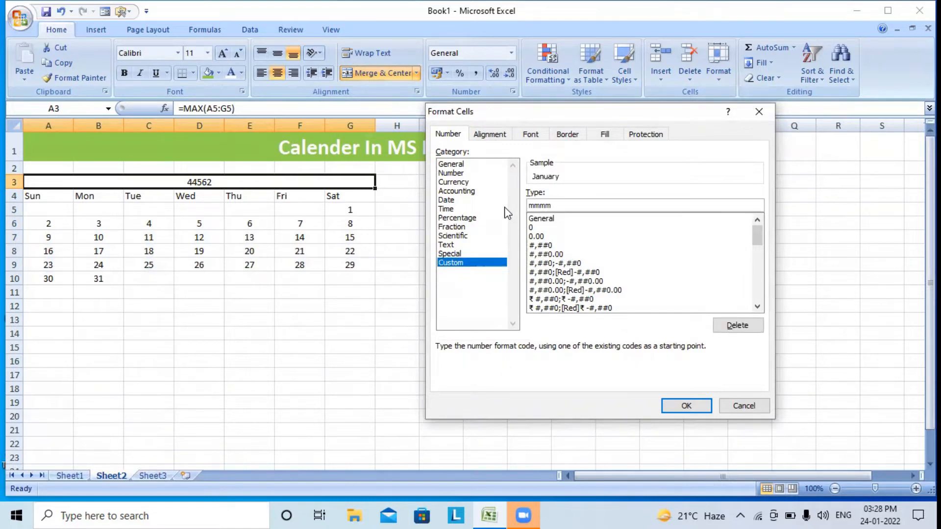
left_click(686, 405)
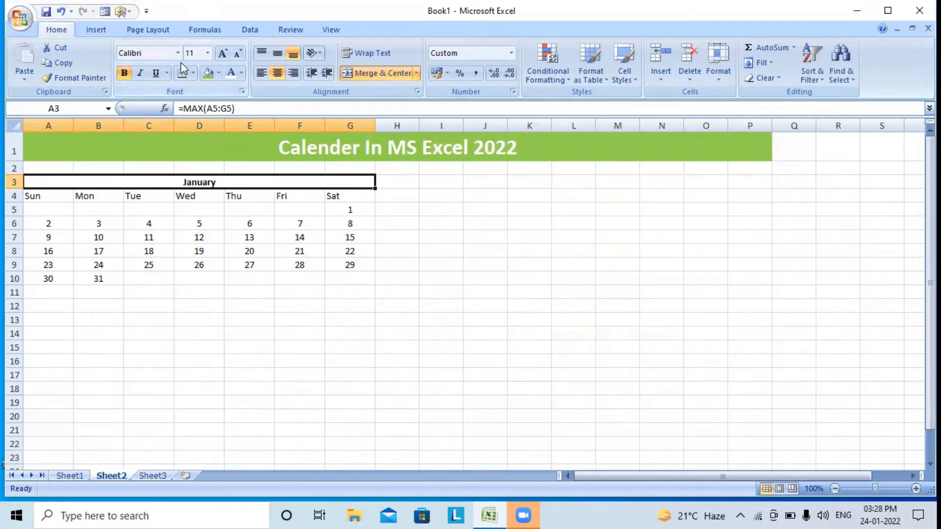
Set the January block A3:G10 to font size 14
left_click(207, 53)
left_click(192, 128)
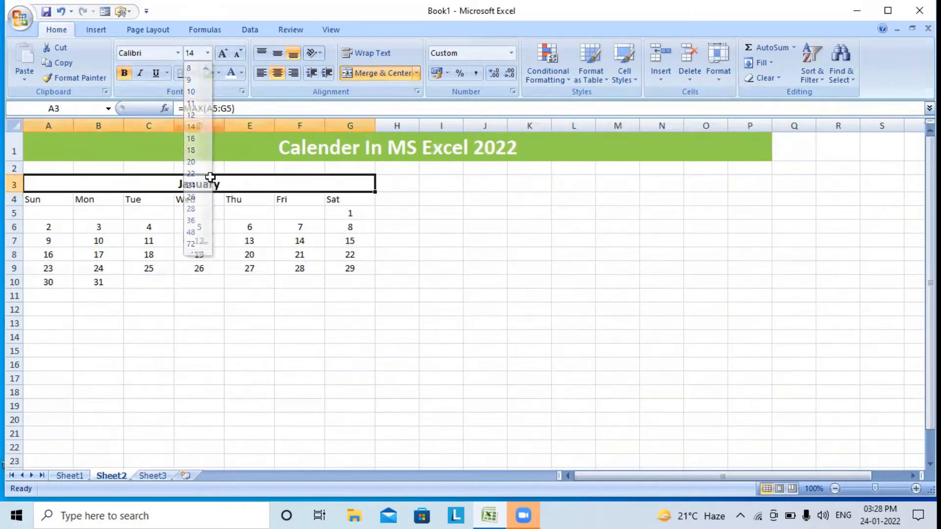
left_click_drag(60, 182, 340, 287)
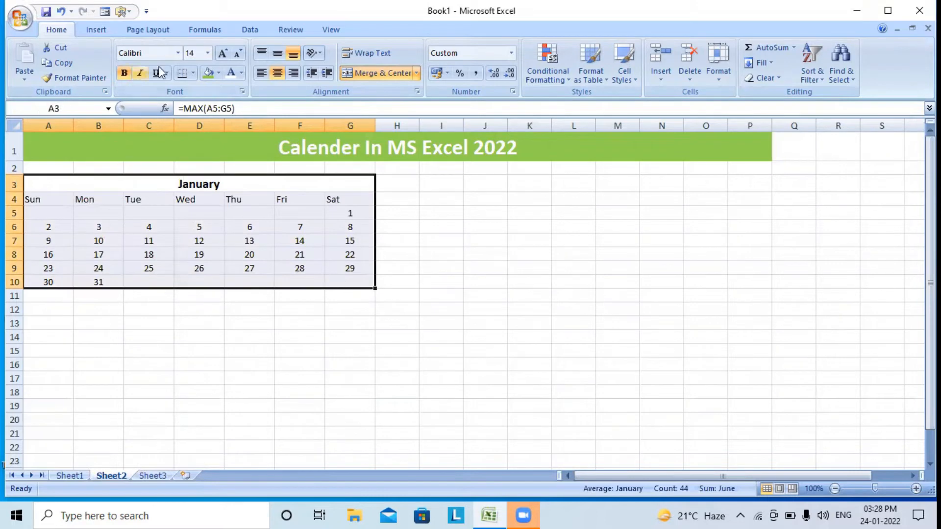
left_click(207, 54)
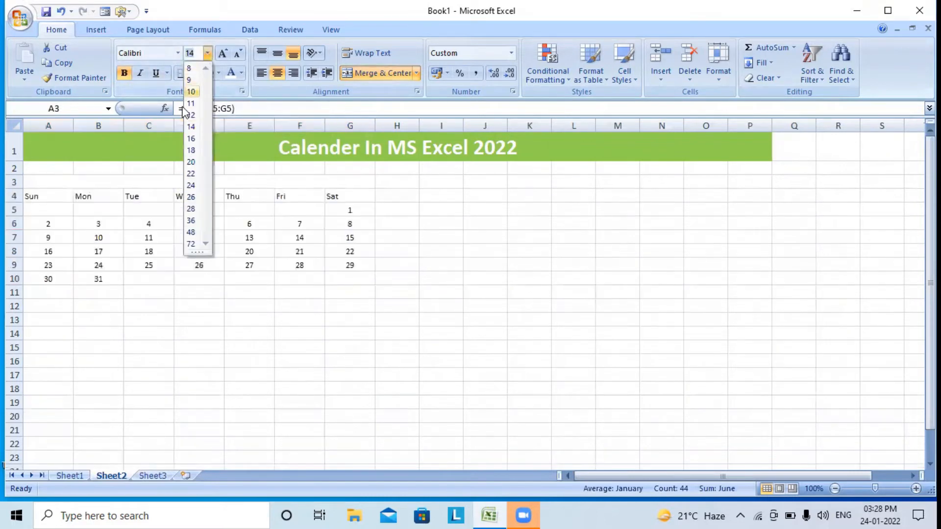
left_click(191, 125)
left_click(196, 288)
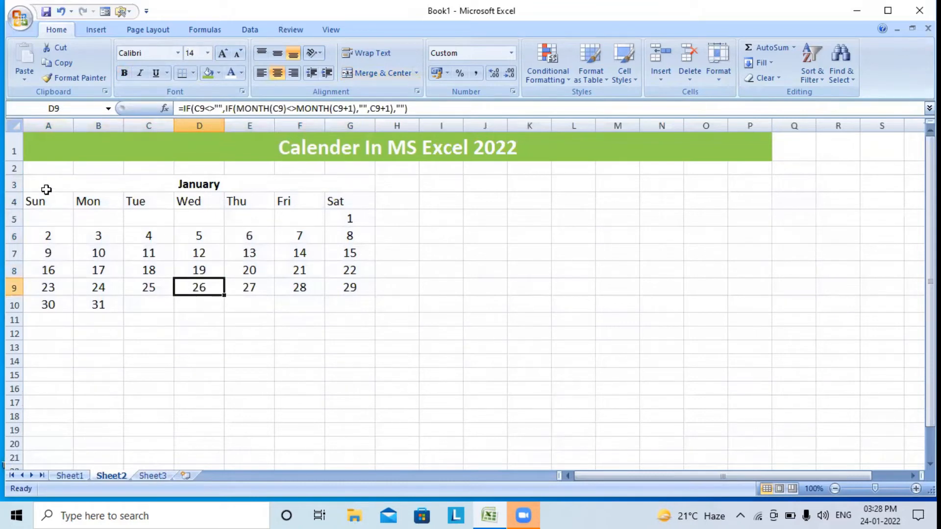
Set the width of columns A through G to 6
left_click(61, 181)
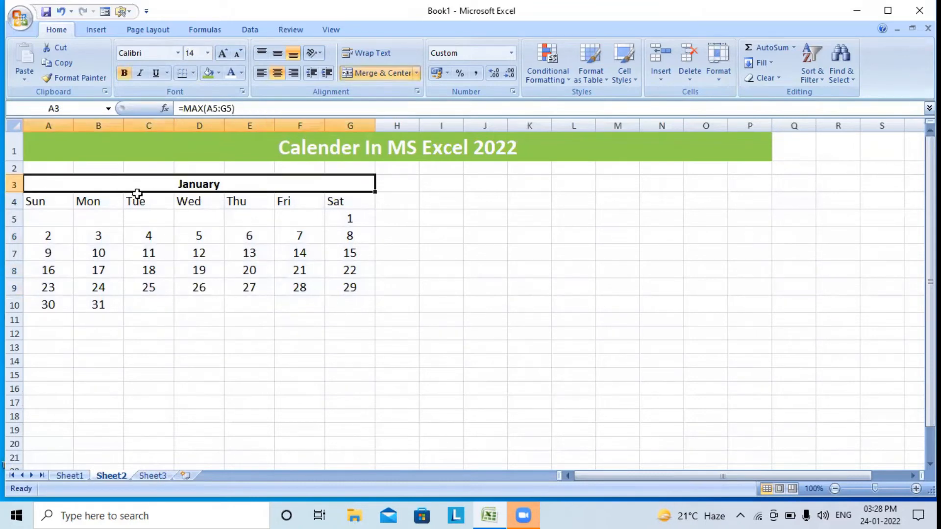
left_click_drag(48, 196, 340, 300)
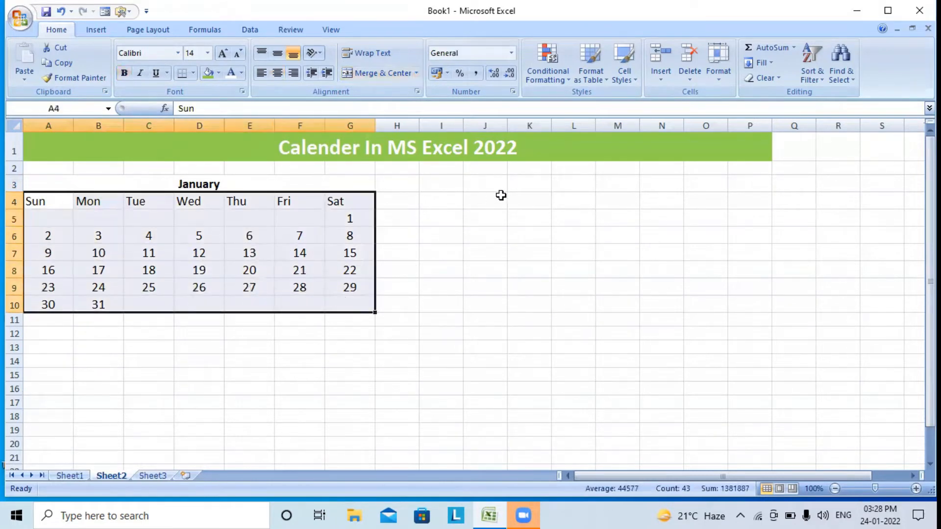
left_click(718, 73)
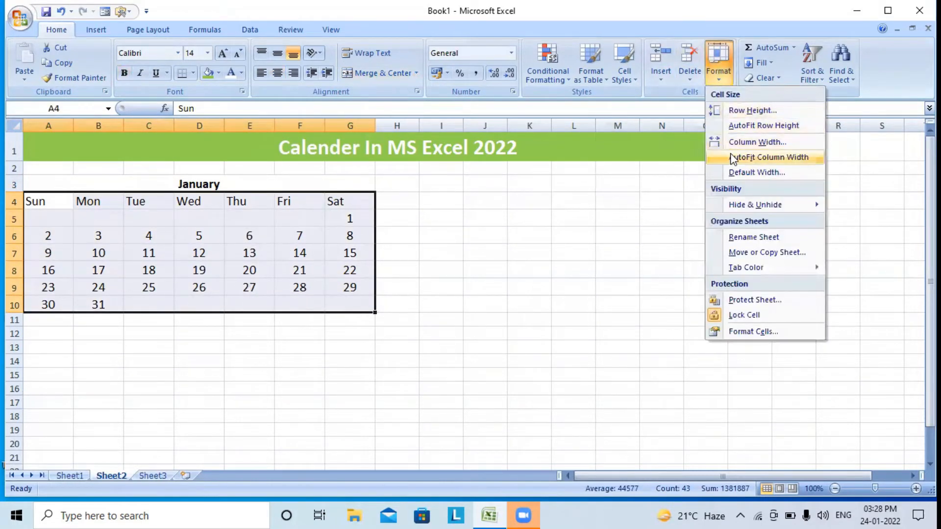
left_click(735, 141)
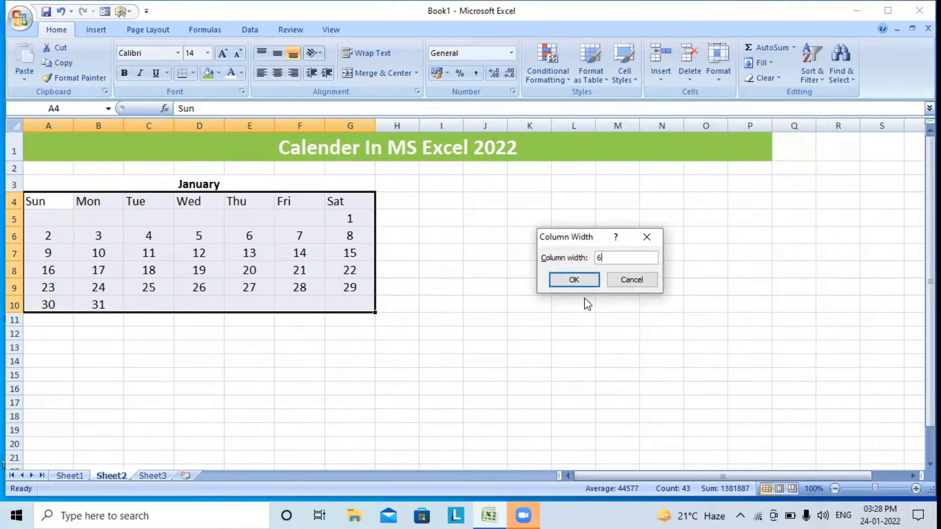
left_click(576, 282)
Fill the merged January heading A3 with green
left_click(290, 413)
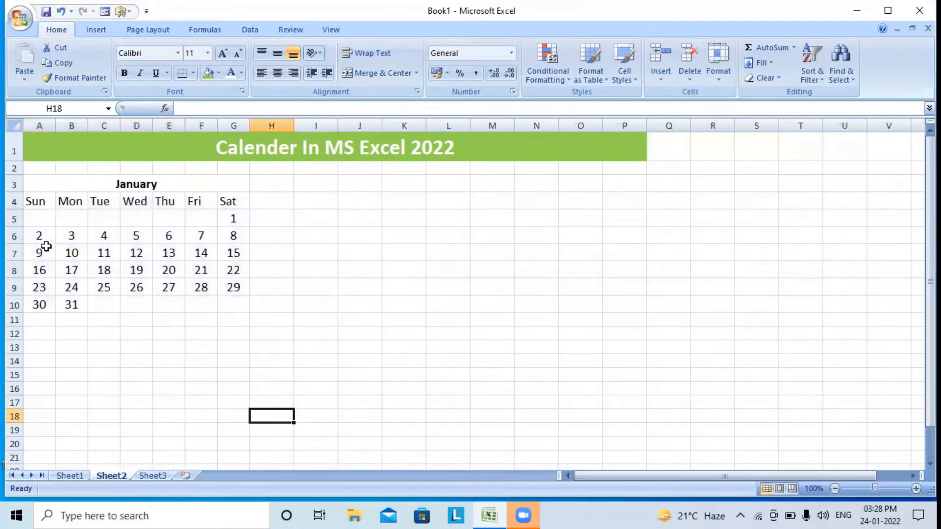
left_click(60, 183)
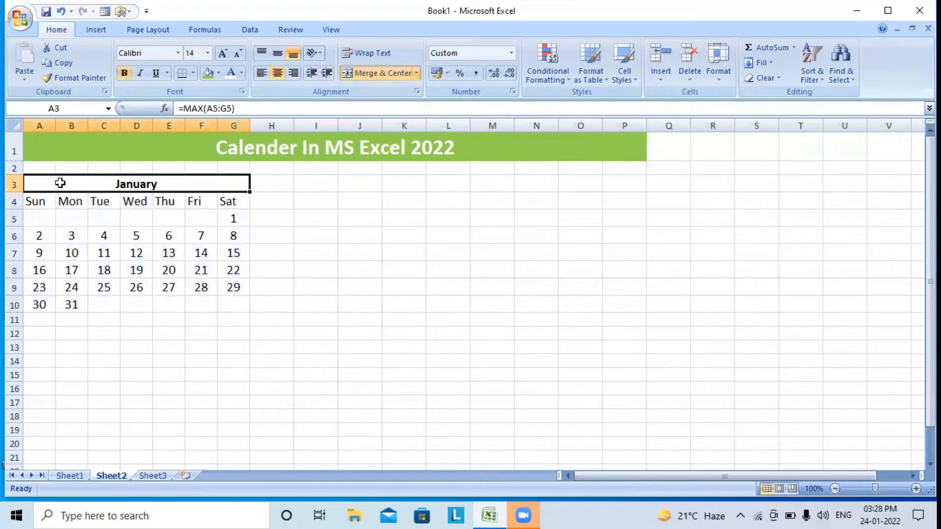
left_click(207, 74)
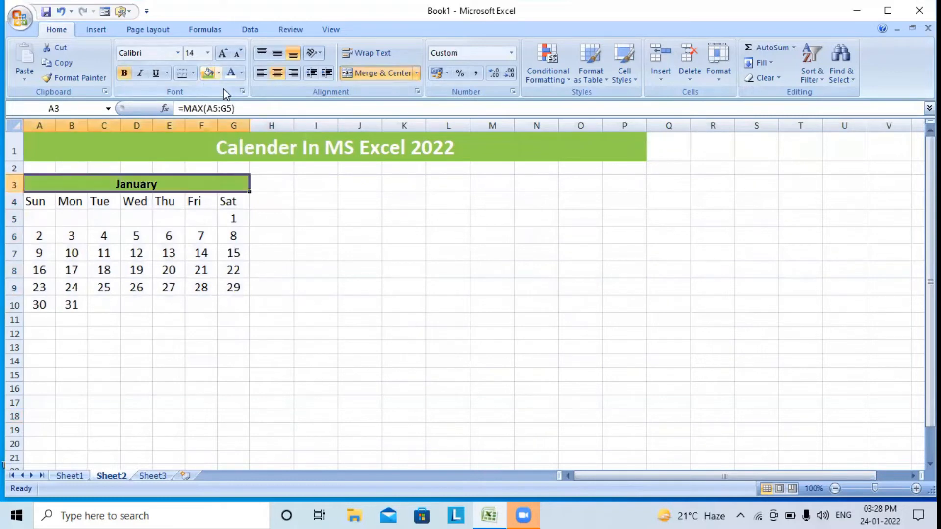
Make the Sunday column A4:A10 red
left_click(42, 202)
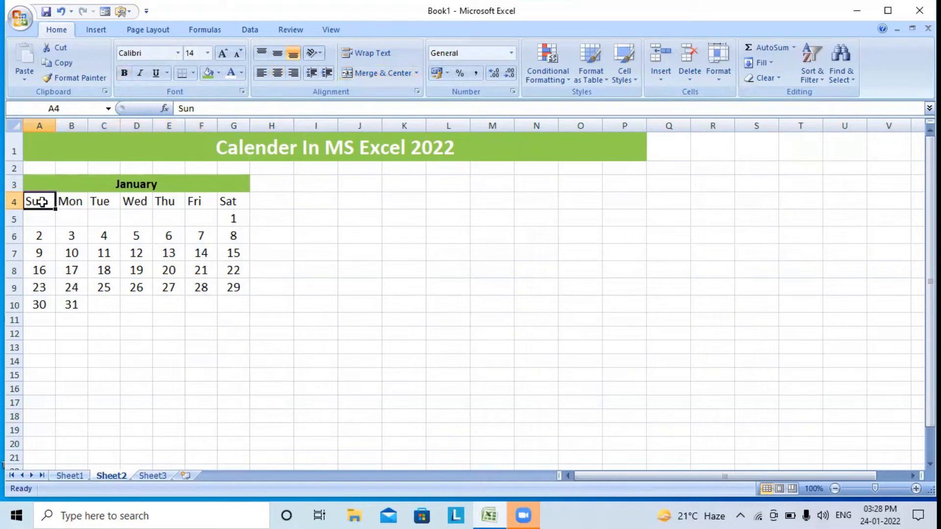
left_click_drag(43, 201, 43, 304)
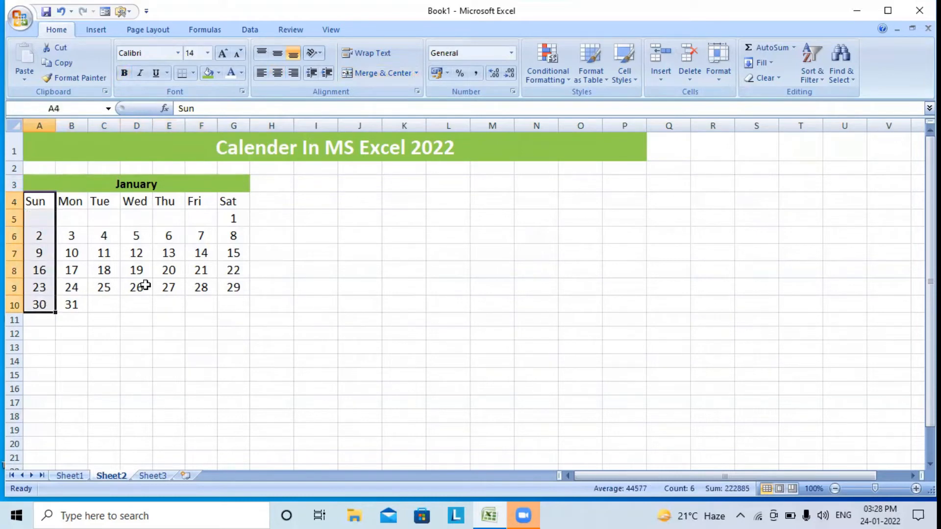
left_click(242, 73)
left_click(242, 193)
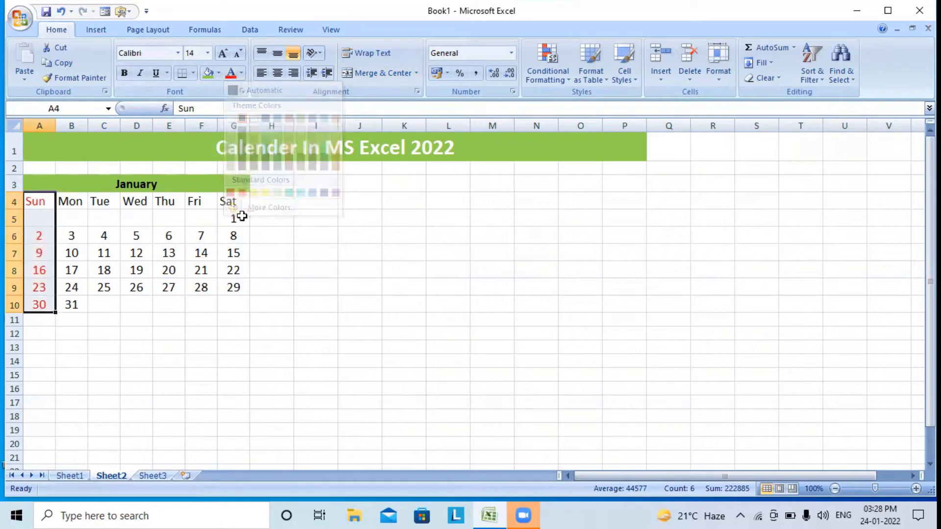
left_click(126, 320)
Bold the weekday names in A4:G4
left_click(41, 202)
left_click_drag(78, 201, 230, 200)
left_click(123, 73)
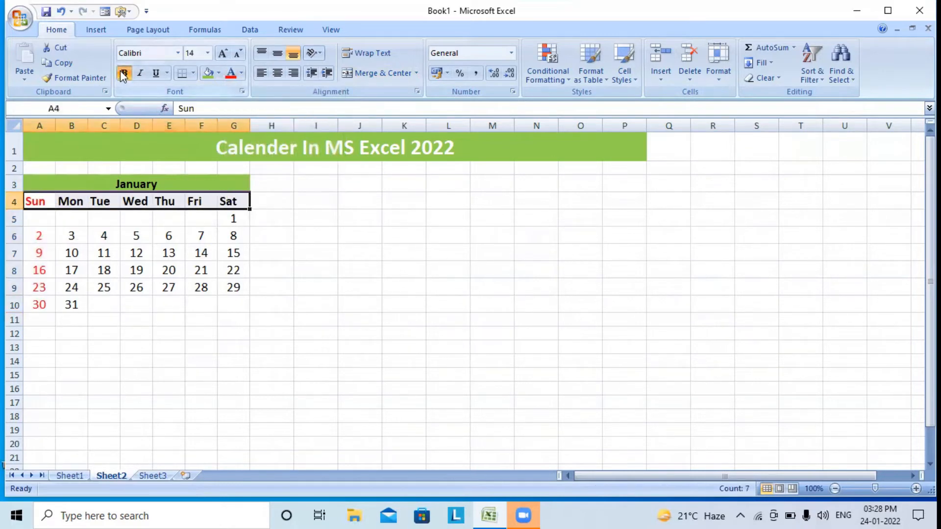
left_click(168, 319)
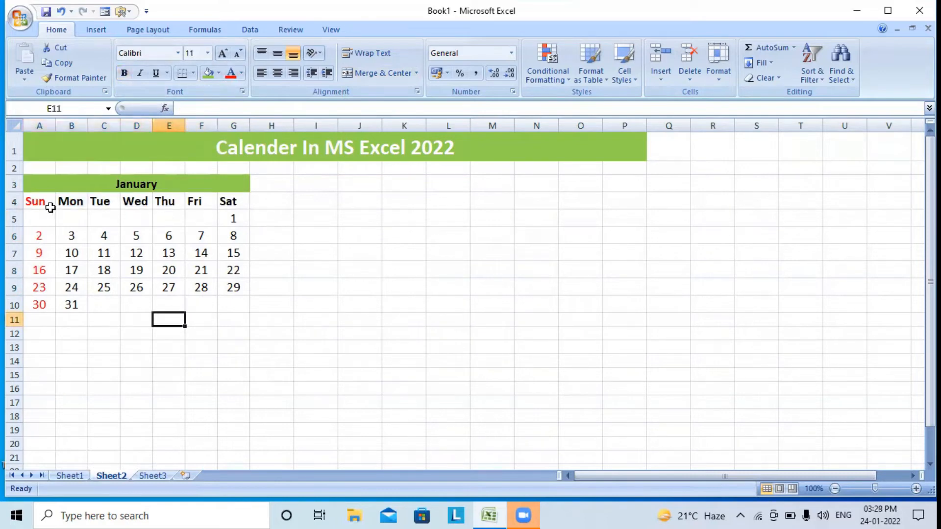
Apply All Borders to every cell of the day grid A4:G10
left_click_drag(43, 200, 241, 310)
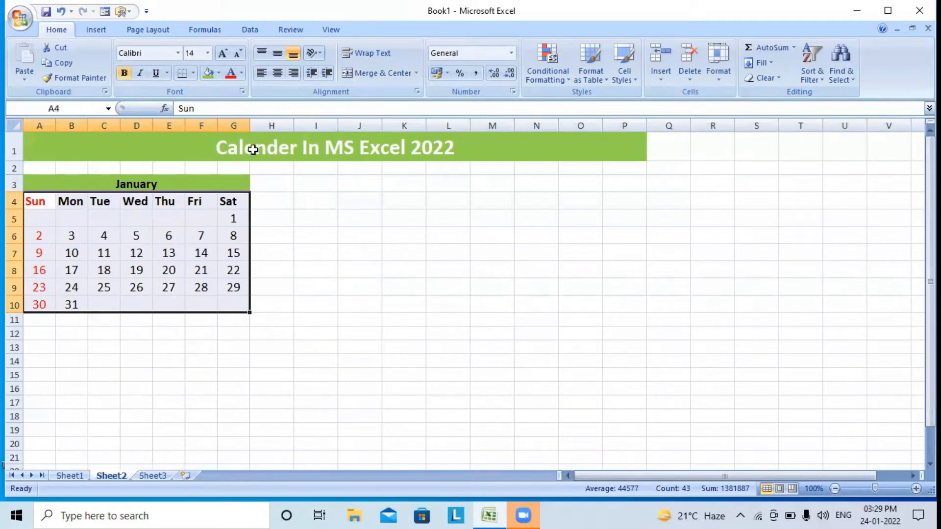
left_click(192, 73)
left_click(216, 183)
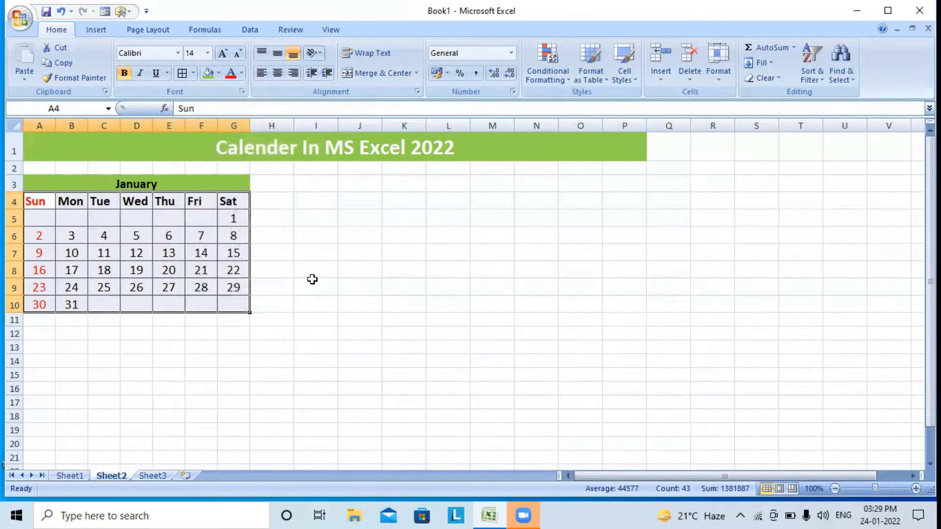
left_click(298, 367)
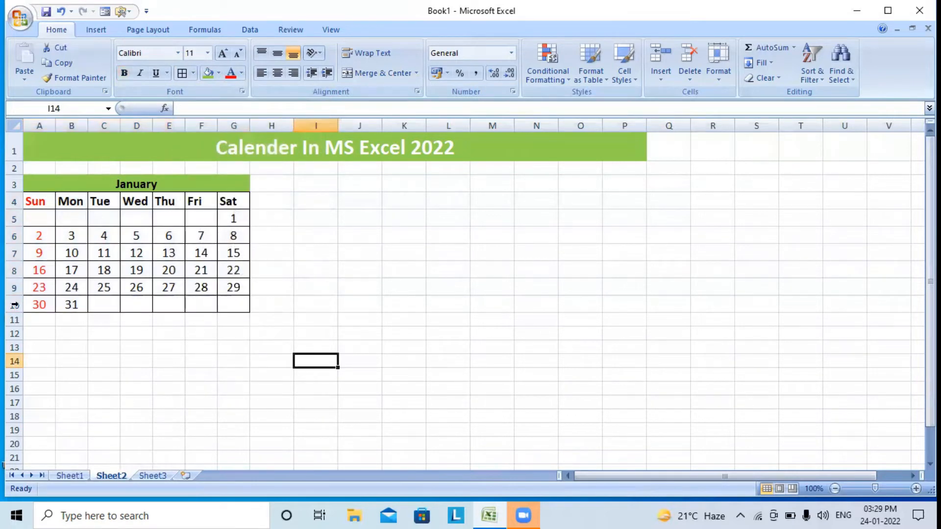
left_click_drag(52, 182, 71, 305)
Copy the January calendar A3:G10 and paste a duplicate starting at I3
left_click(52, 64)
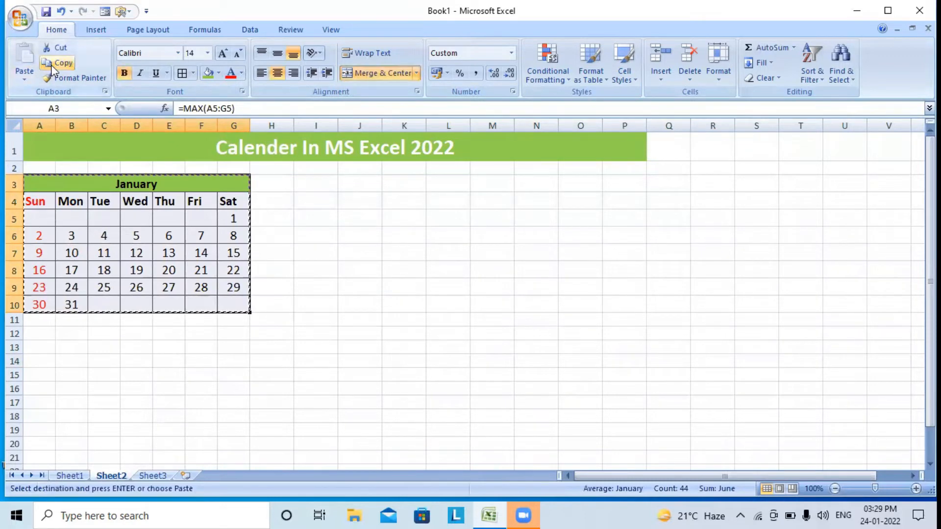
left_click(312, 189)
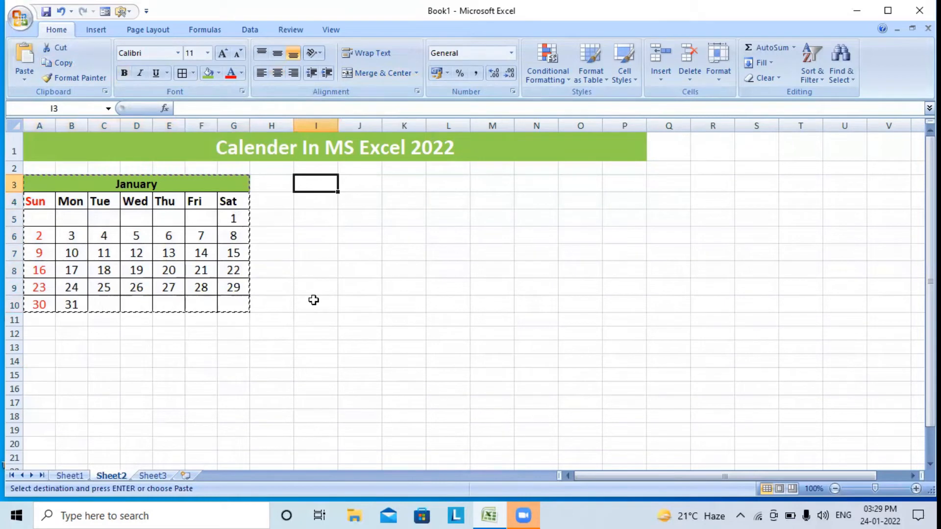
left_click(25, 54)
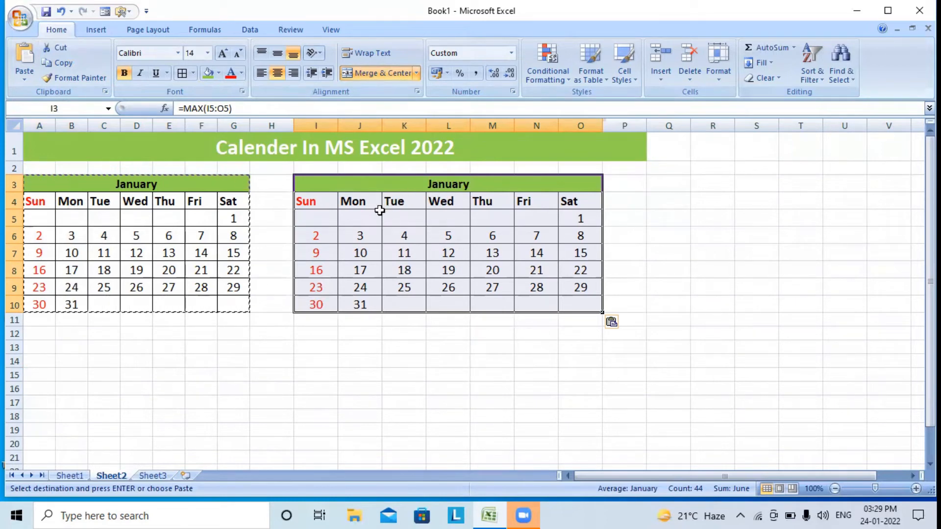
left_click(406, 215)
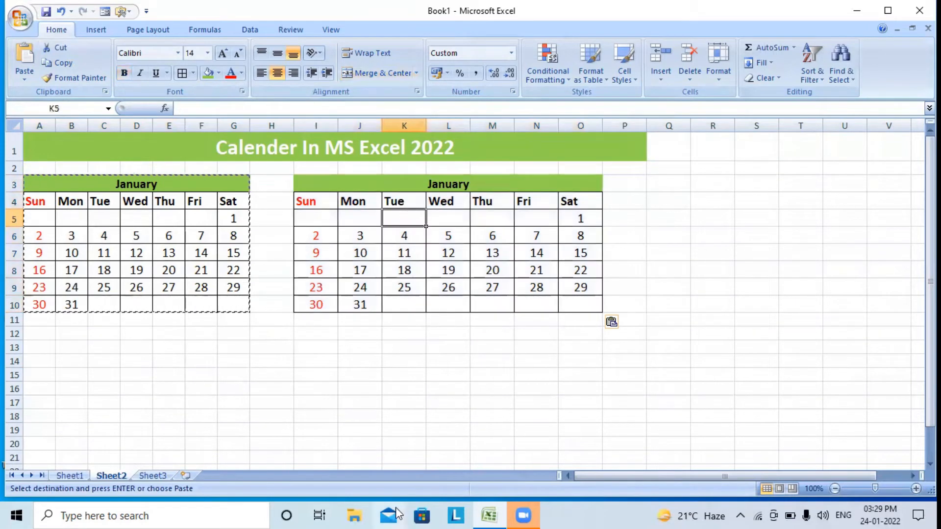
Enter =B10+1 in K5 so February starts on Tuesday the 1st
type("=")
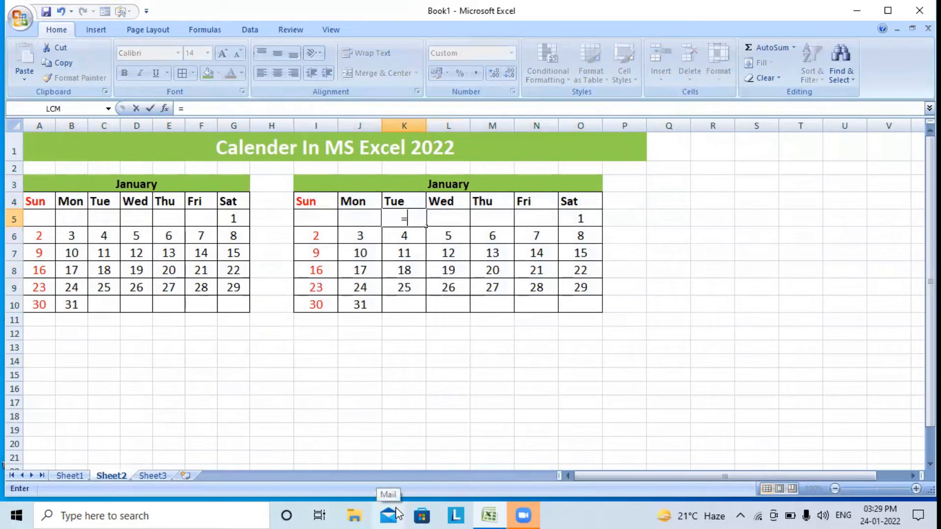
left_click(72, 309)
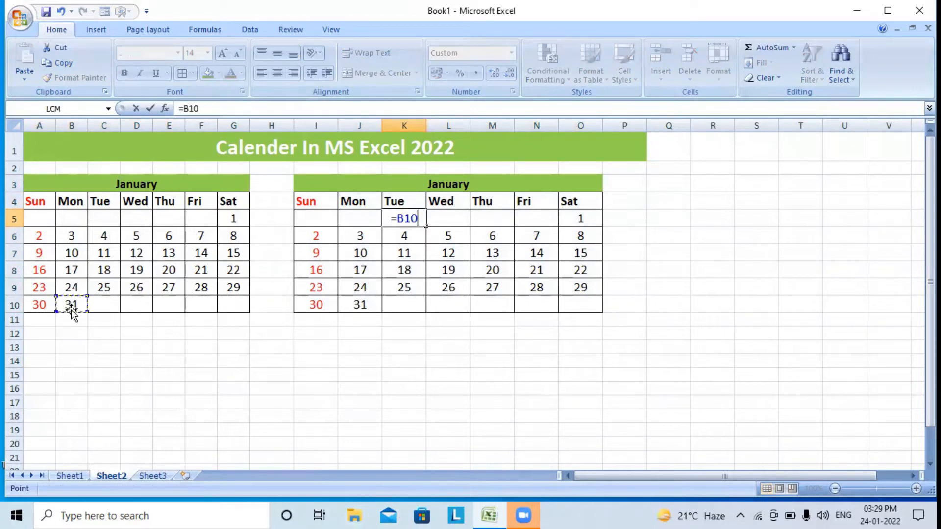
type("+1")
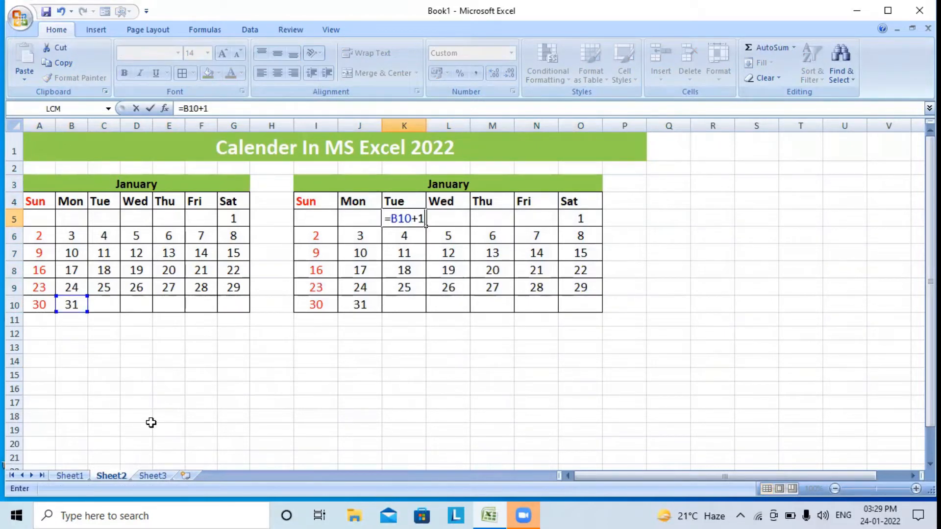
key("Return")
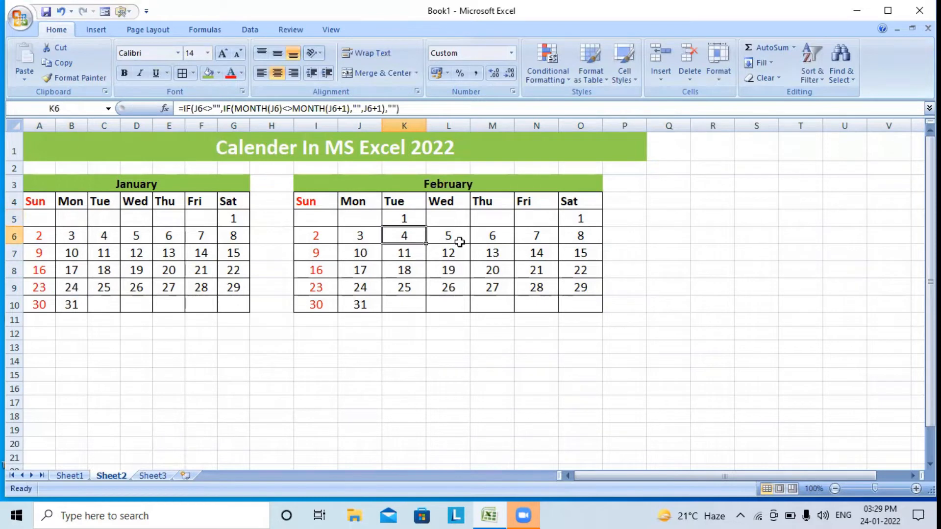
Enter =K5+1 in L5 and fill it across to O5
left_click(452, 218)
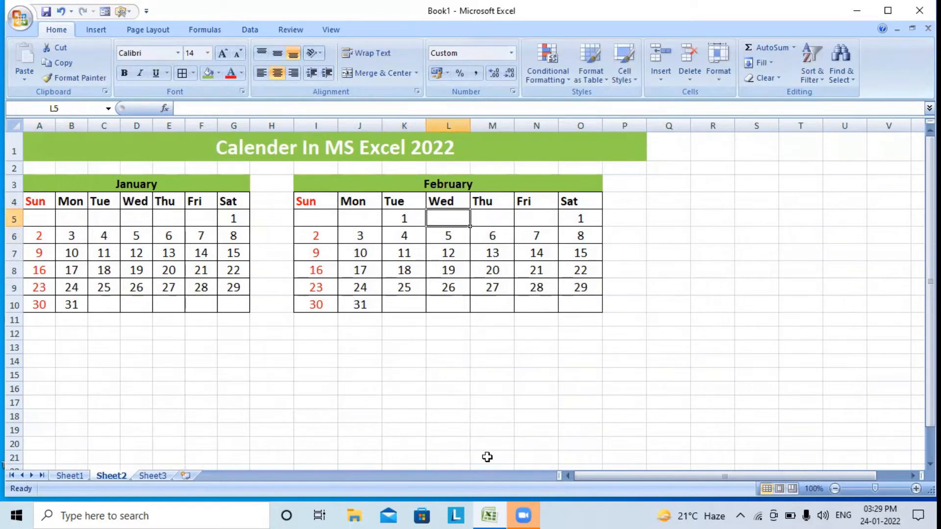
type("=")
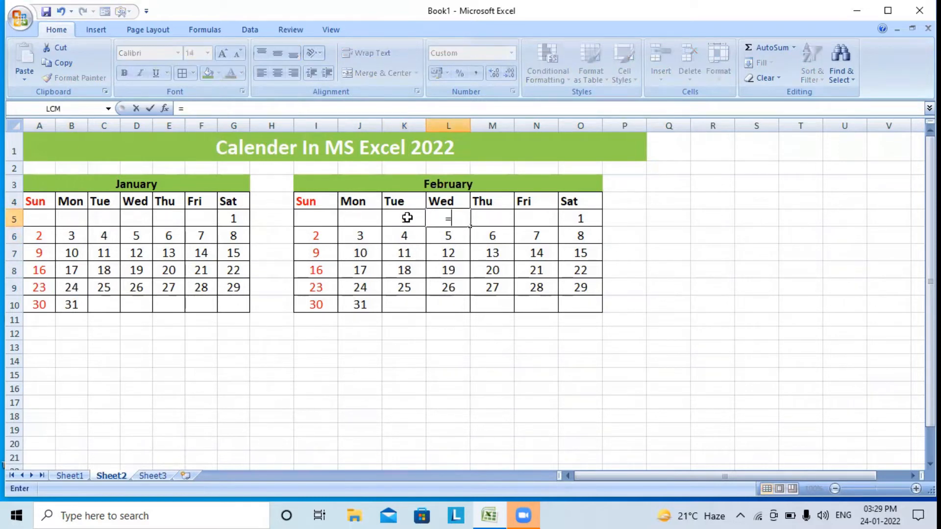
left_click(407, 218)
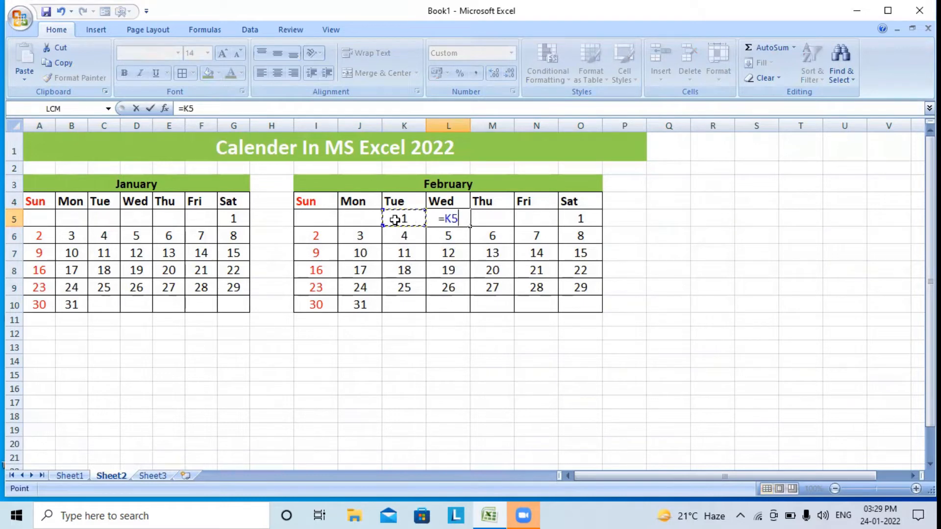
type("+1")
key("Return")
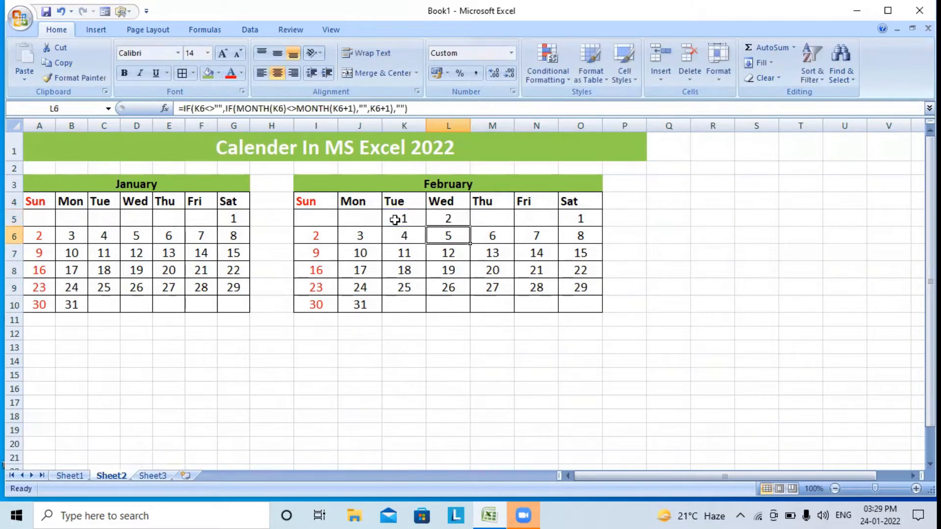
left_click(452, 221)
left_click_drag(471, 227, 585, 226)
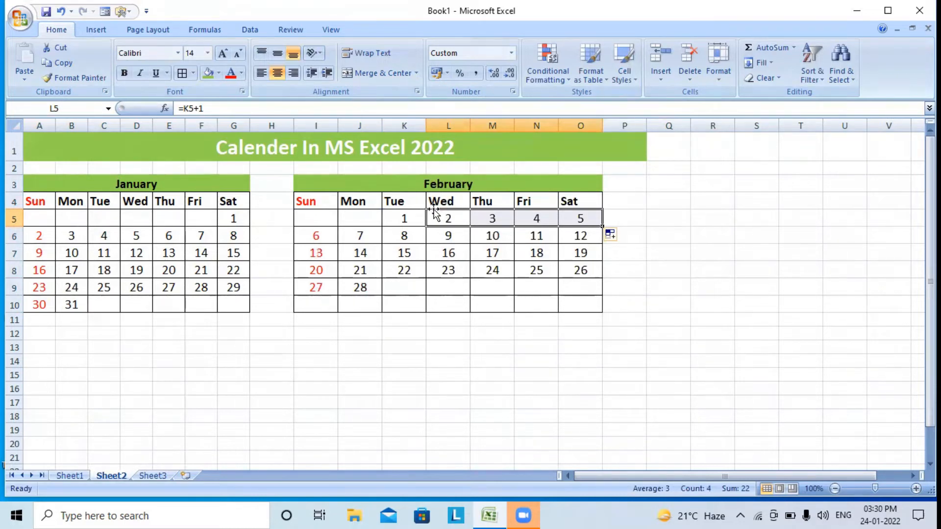
left_click_drag(312, 201, 574, 305)
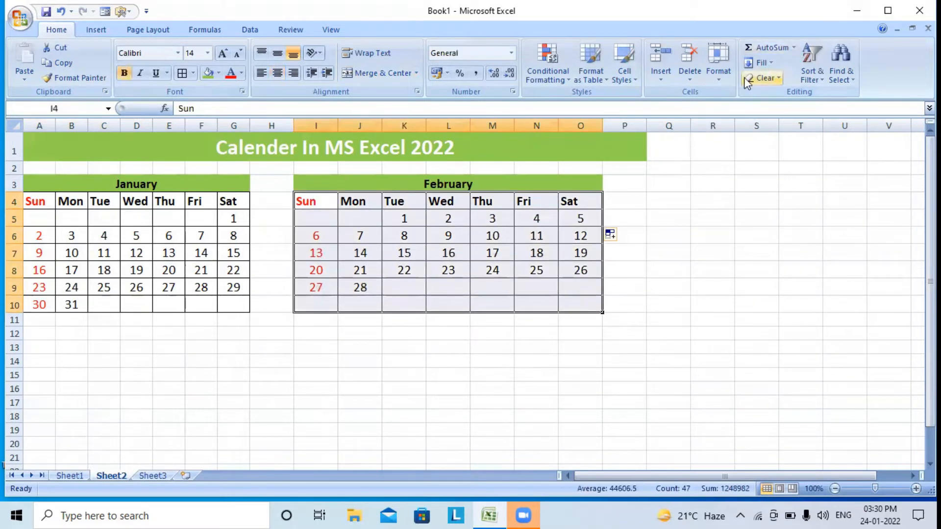
Set the width of columns I through O to 6
left_click(729, 74)
left_click(755, 141)
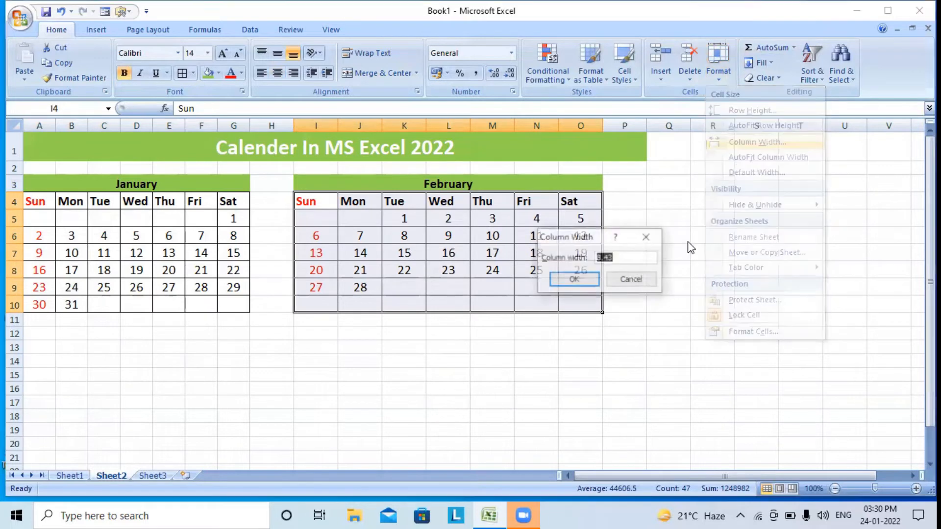
key("Return")
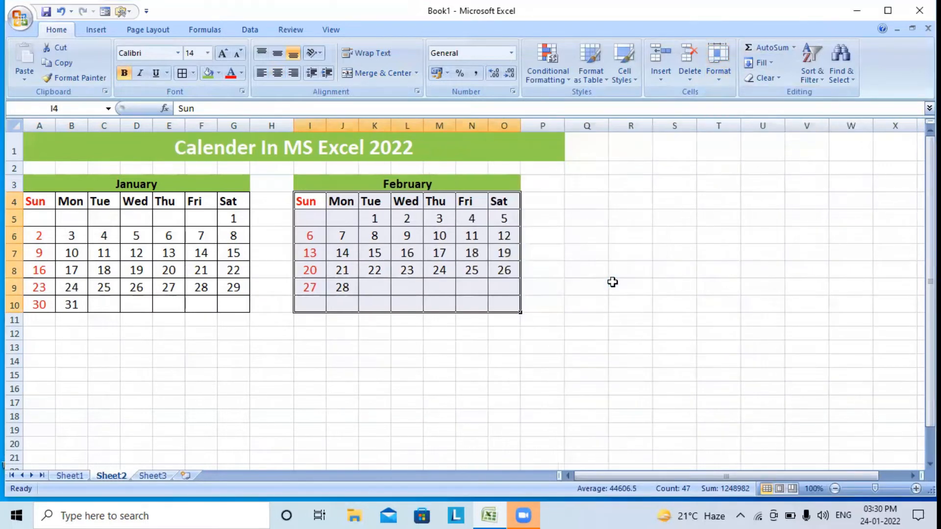
left_click(454, 429)
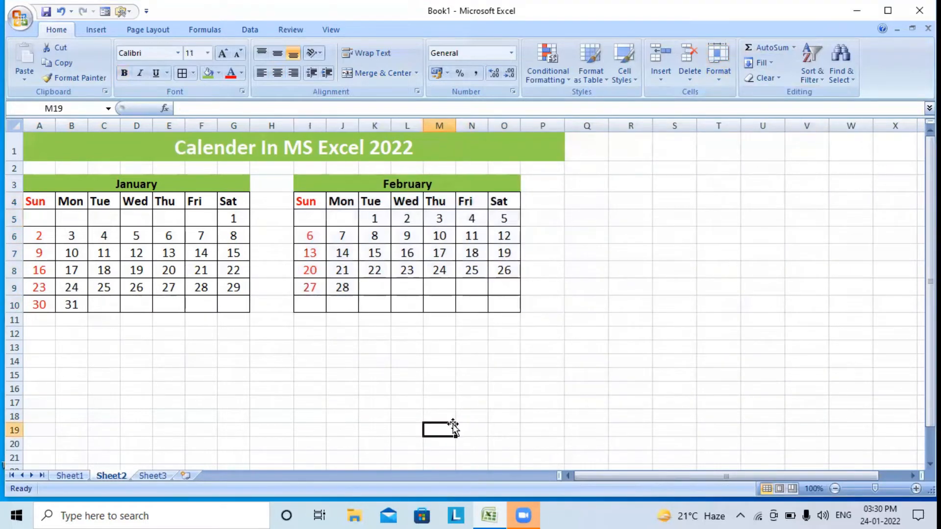
Copy the February block I3:O10 and paste it at A12 below January
left_click_drag(374, 183, 369, 315)
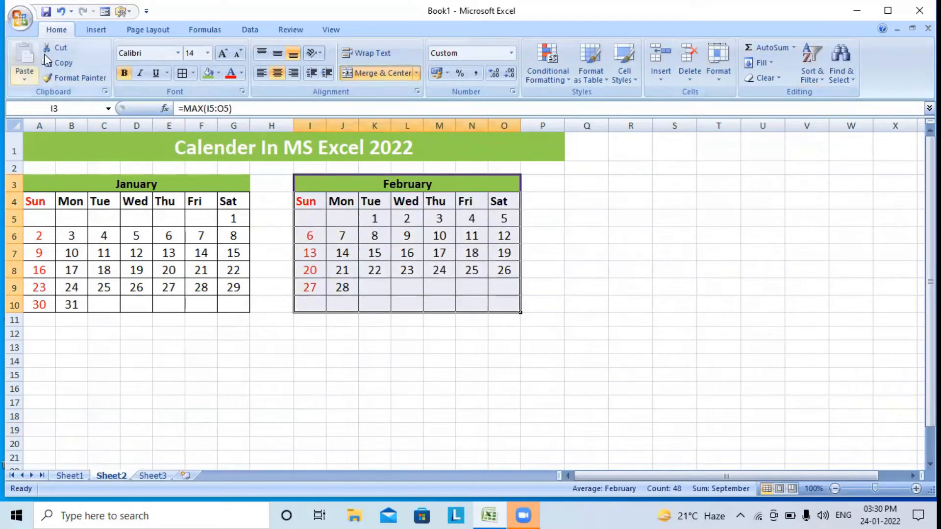
left_click(59, 63)
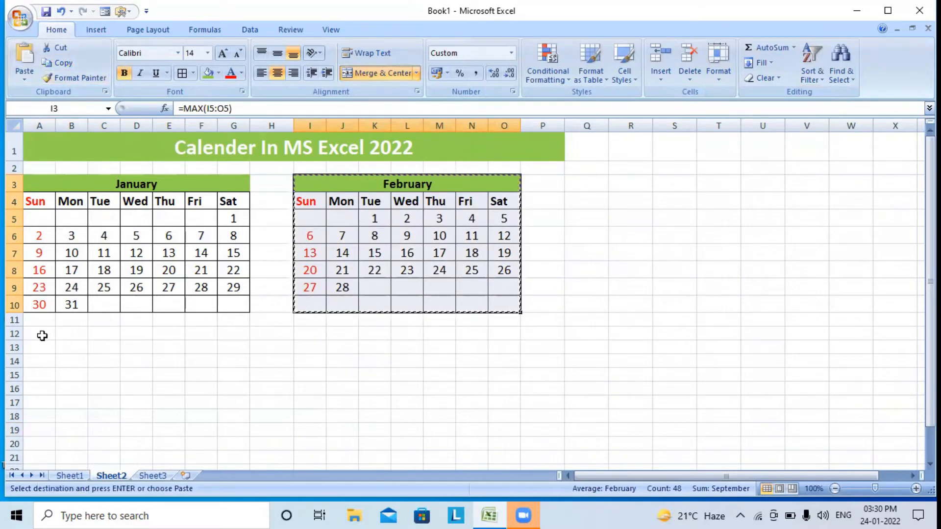
left_click(48, 335)
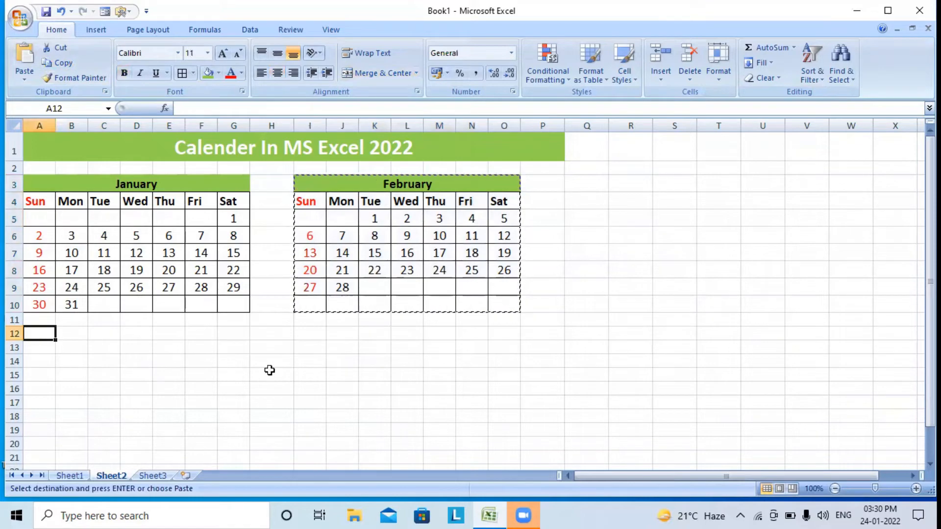
left_click(31, 55)
scroll(348, 340, "down", 1)
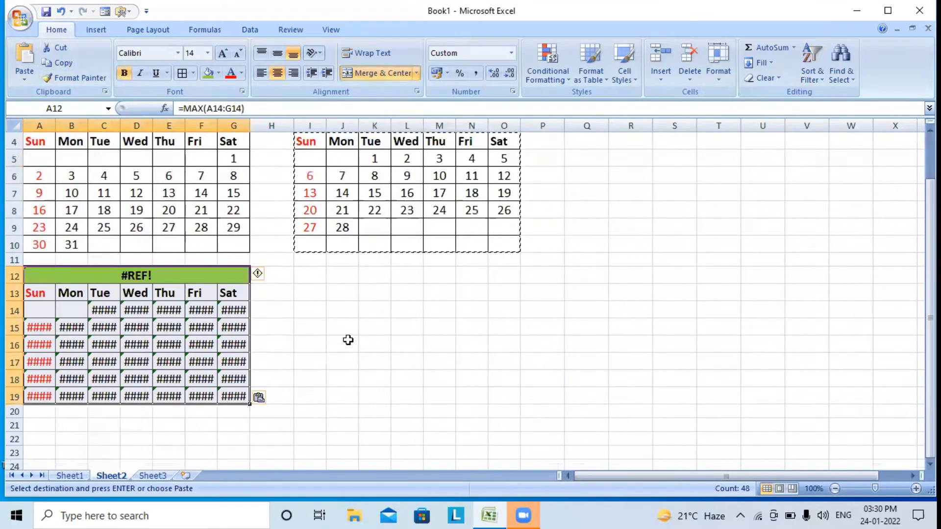
scroll(348, 340, "up", 1)
scroll(348, 340, "down", 1)
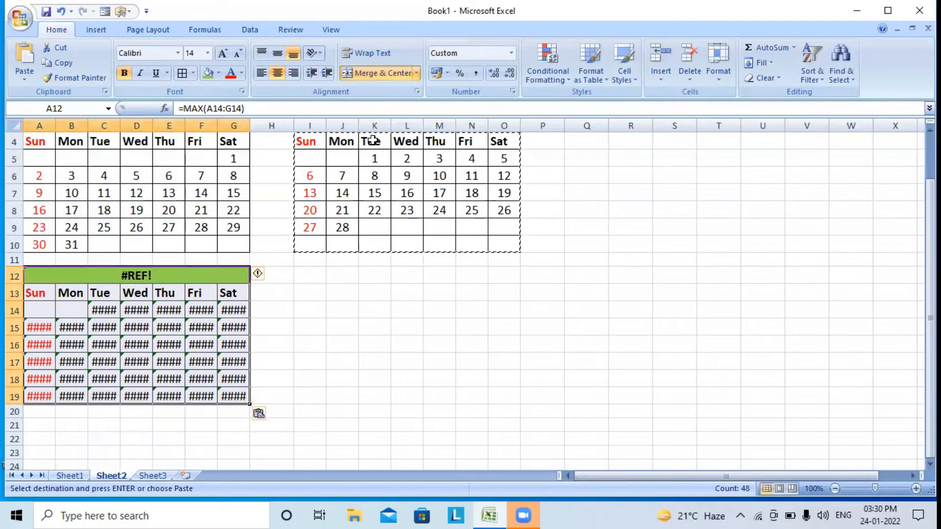
scroll(374, 142, "up", 1)
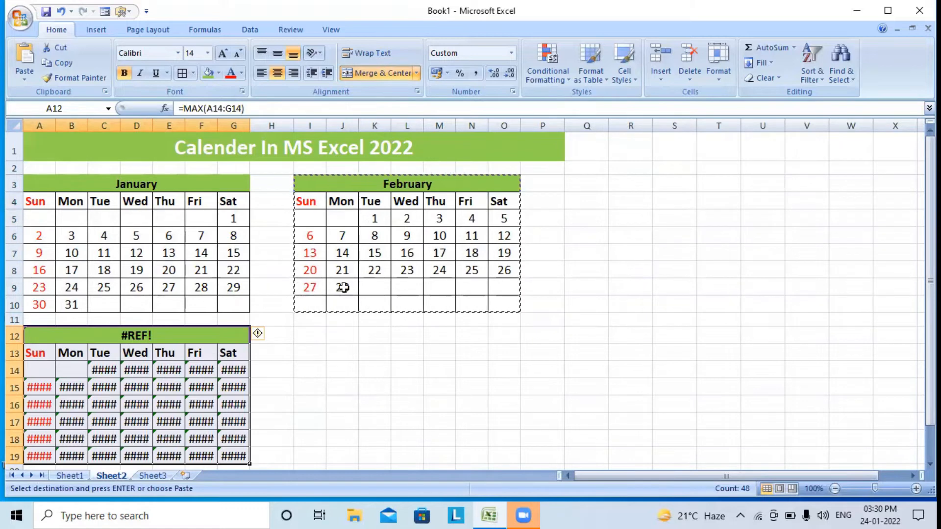
Enter =J9+1 in C14 to turn the block into March, then copy A12:G19
left_click(109, 369)
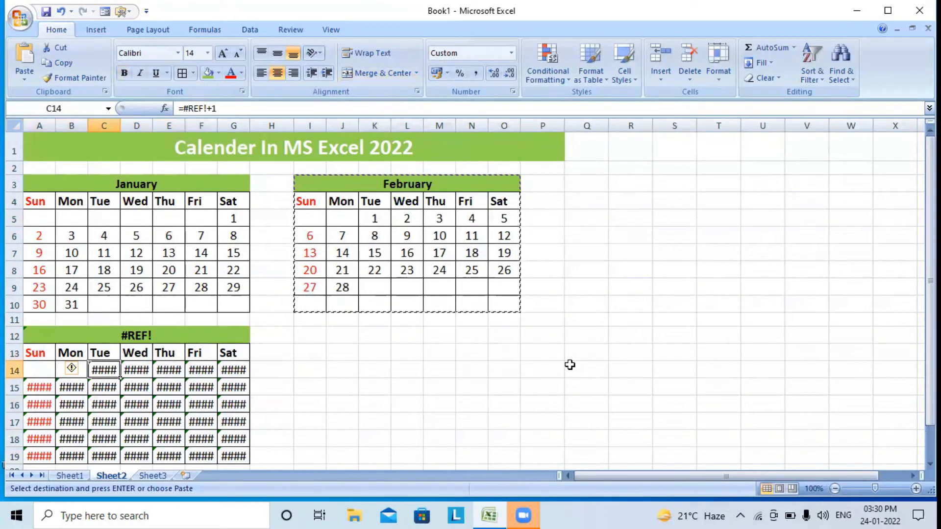
type("=")
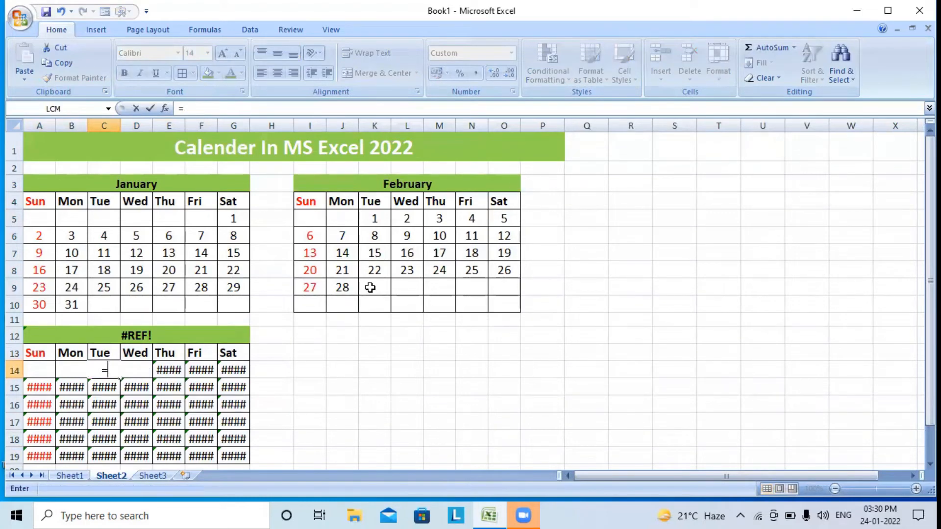
left_click(342, 285)
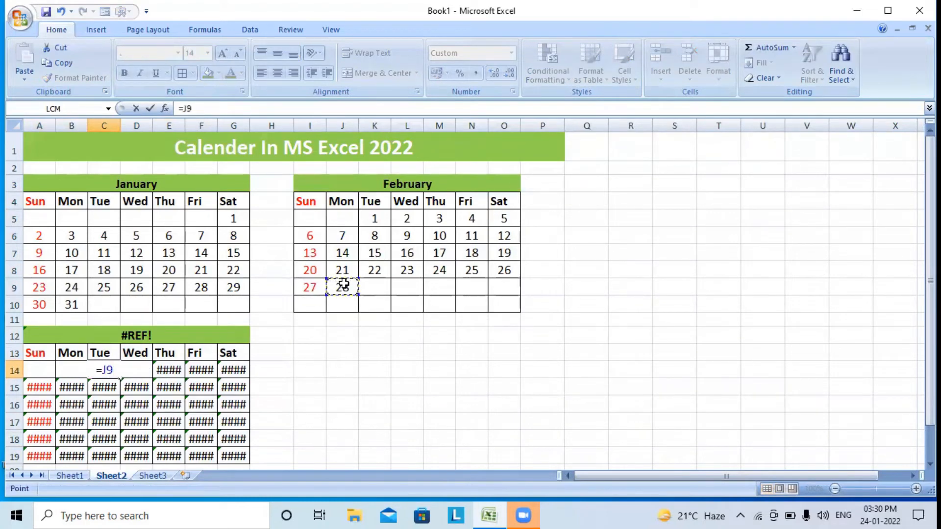
type("+1")
key("Return")
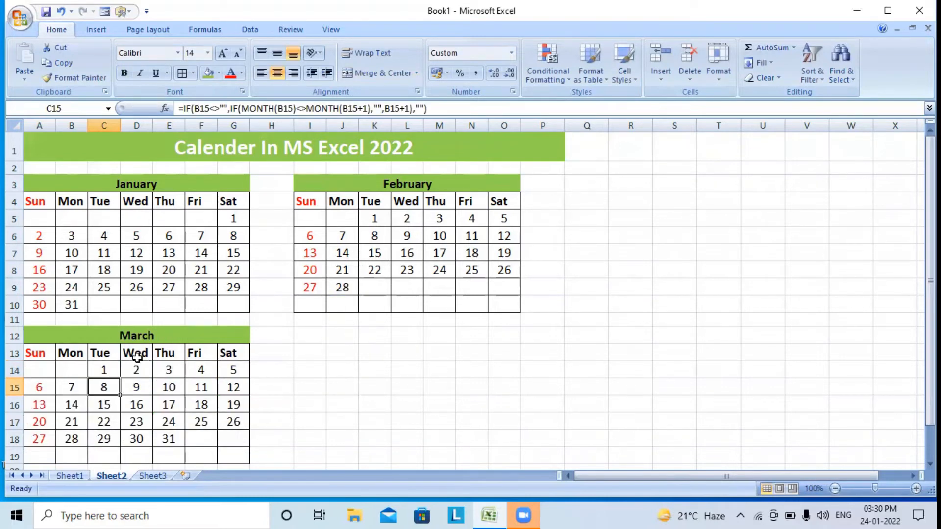
left_click_drag(143, 336, 149, 456)
left_click(56, 63)
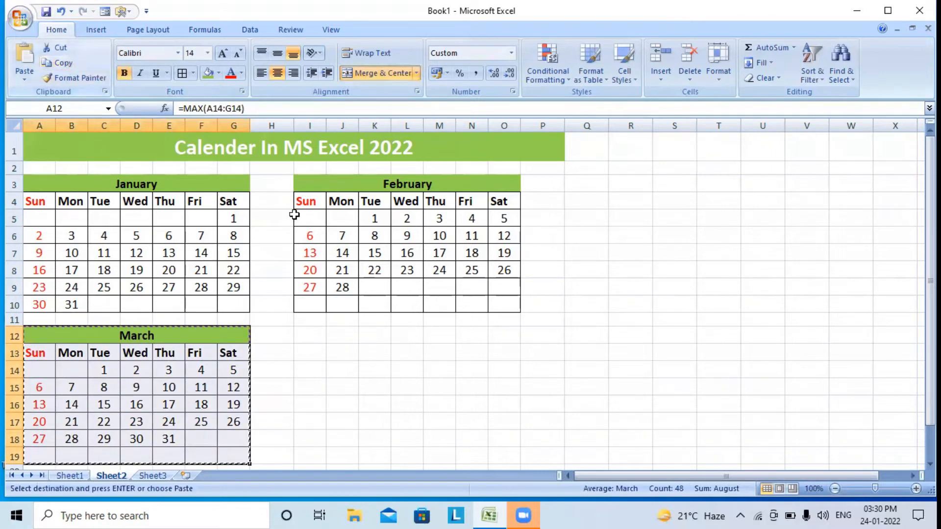
Paste the March block at I12 and enter =E18+1 in N14 to start April
left_click(306, 335)
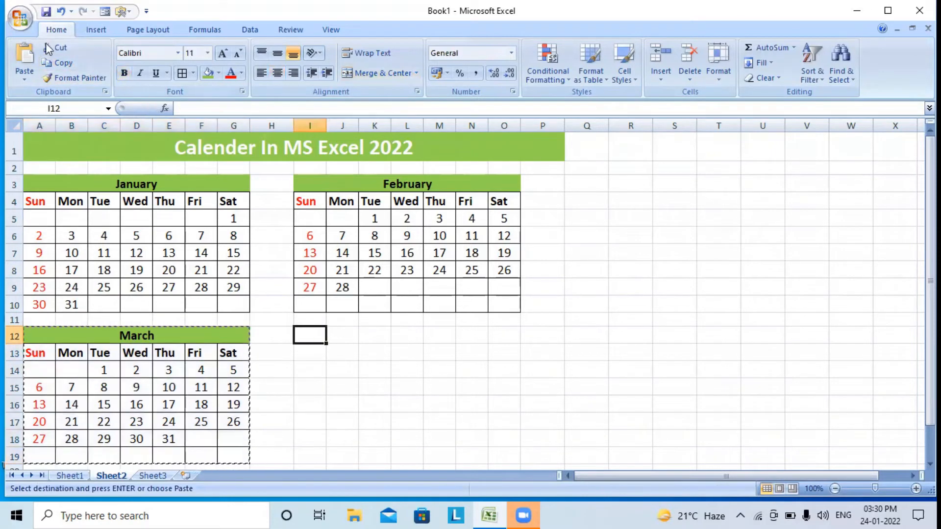
left_click(23, 53)
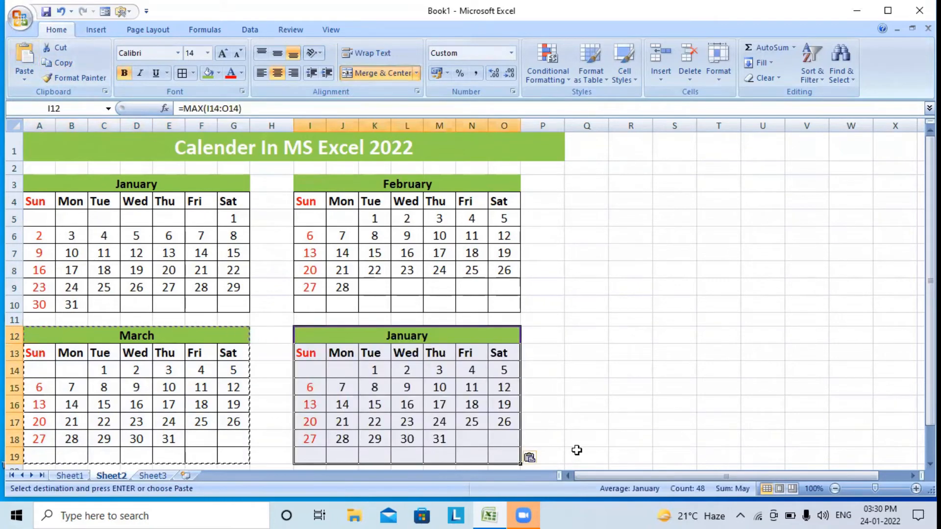
scroll(575, 448, "down", 2)
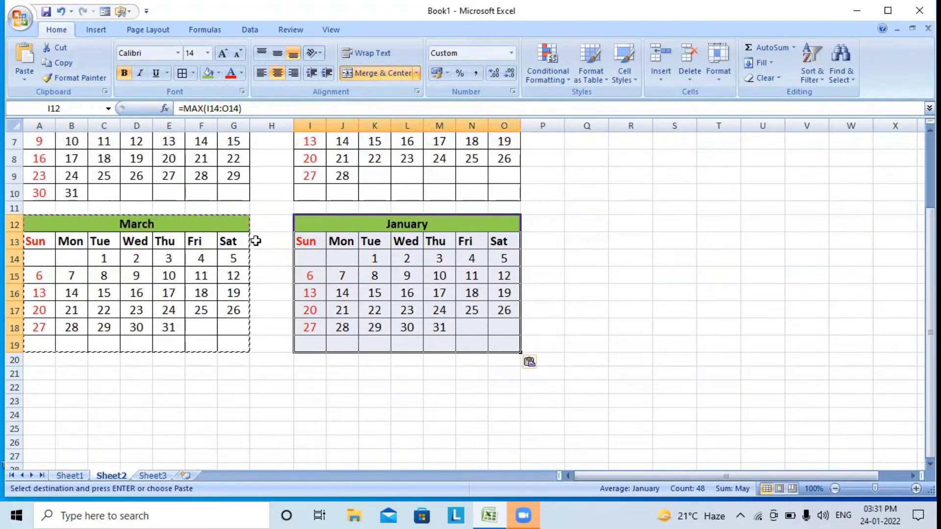
left_click(471, 264)
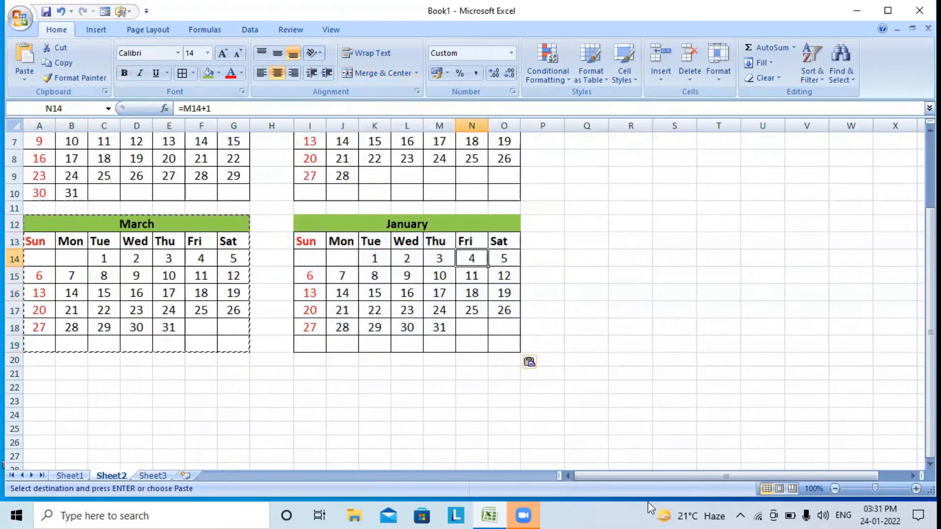
type("=")
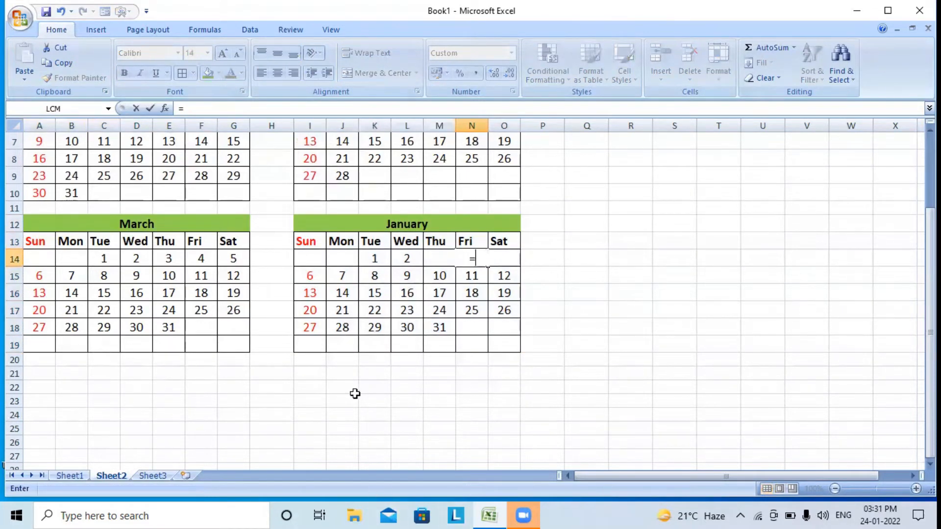
left_click(172, 327)
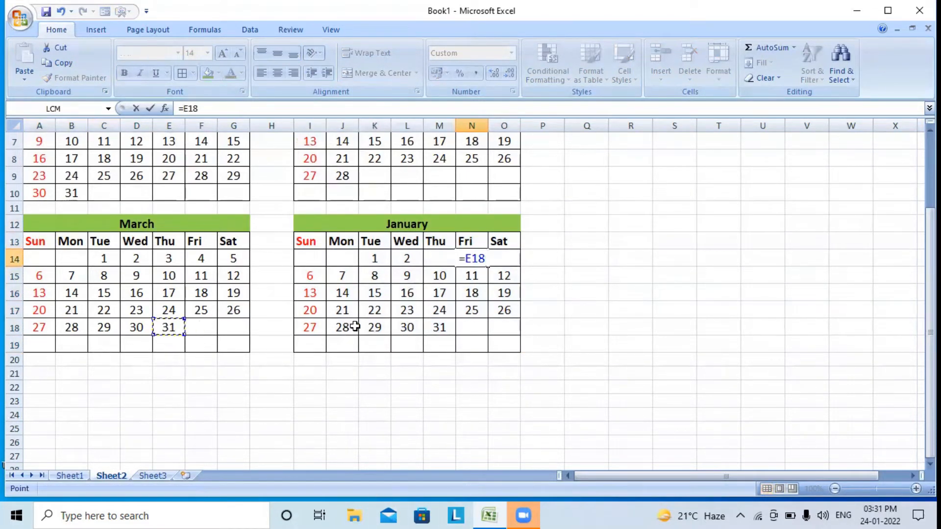
type("+1")
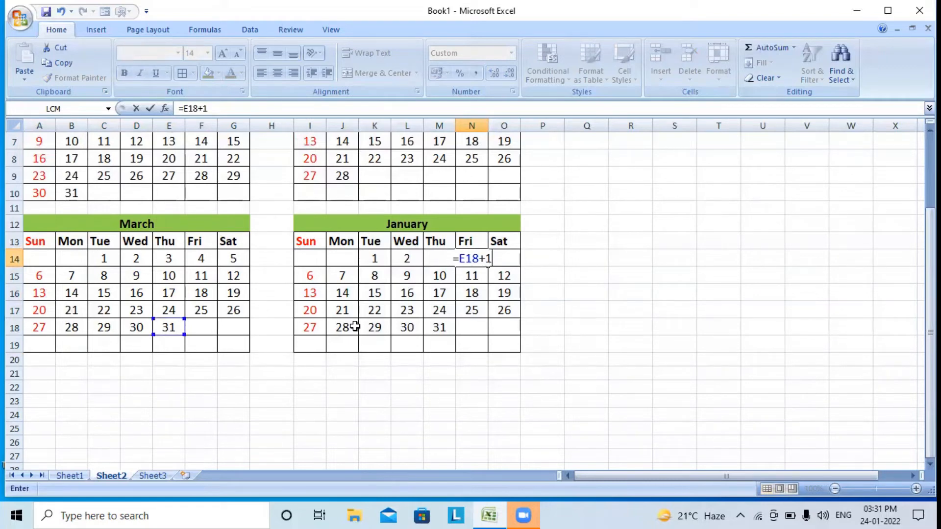
key("Return")
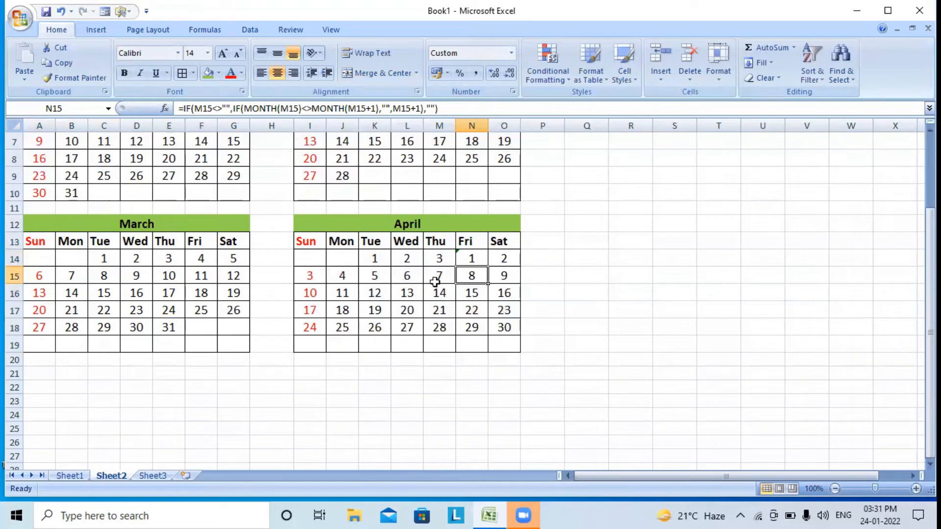
Clear the leftover dates in K14:M14 before April 1
left_click_drag(440, 258, 378, 260)
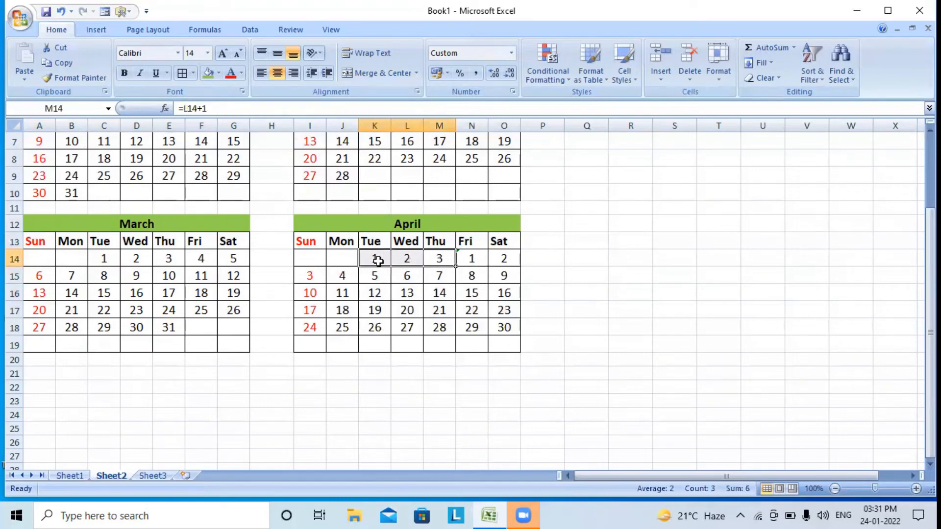
key("Delete")
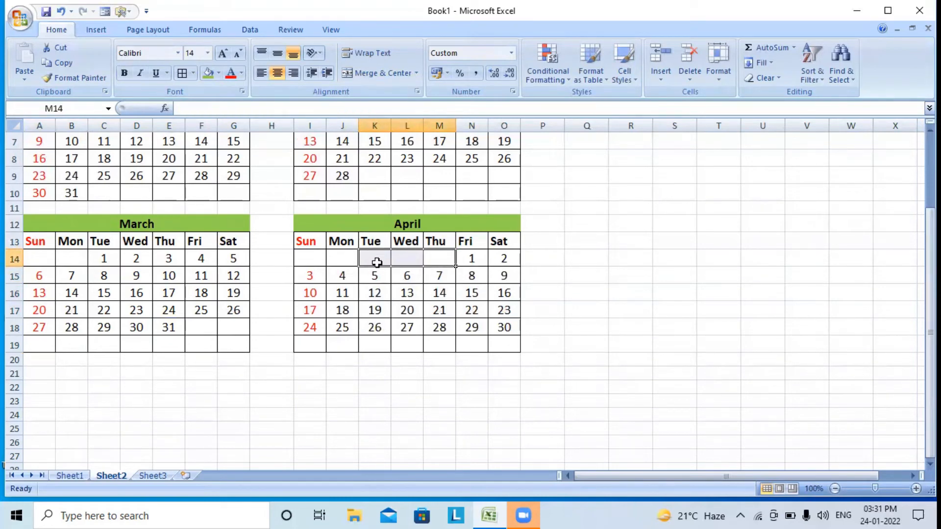
left_click_drag(399, 224, 399, 344)
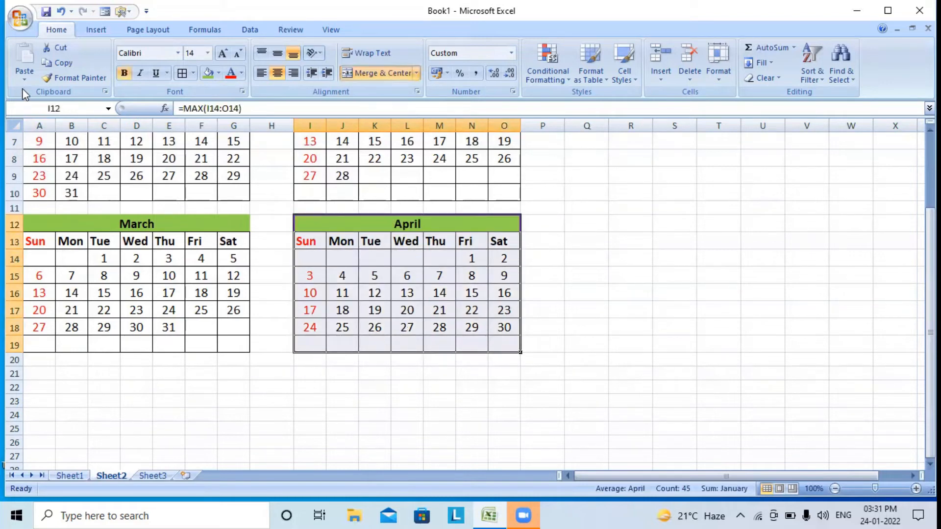
Copy the April block and paste it at A21 below March
left_click(58, 63)
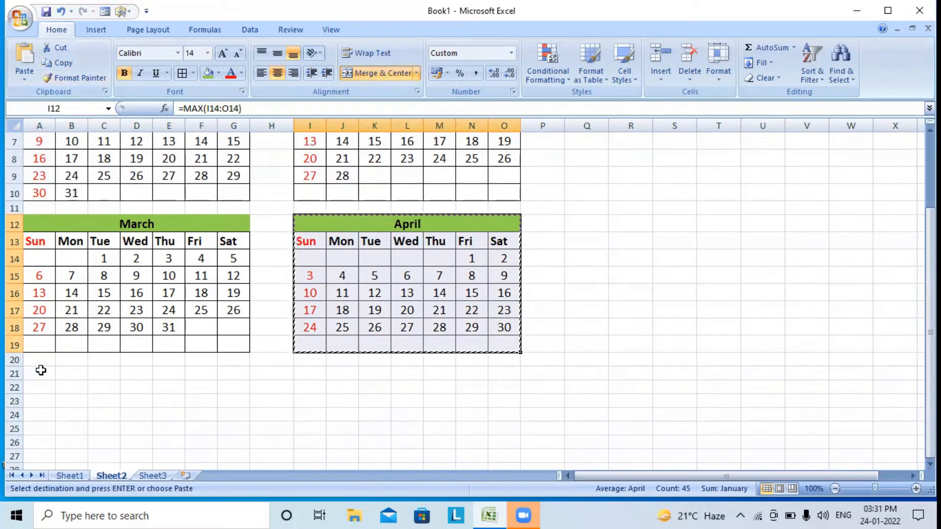
left_click(38, 373)
left_click(25, 56)
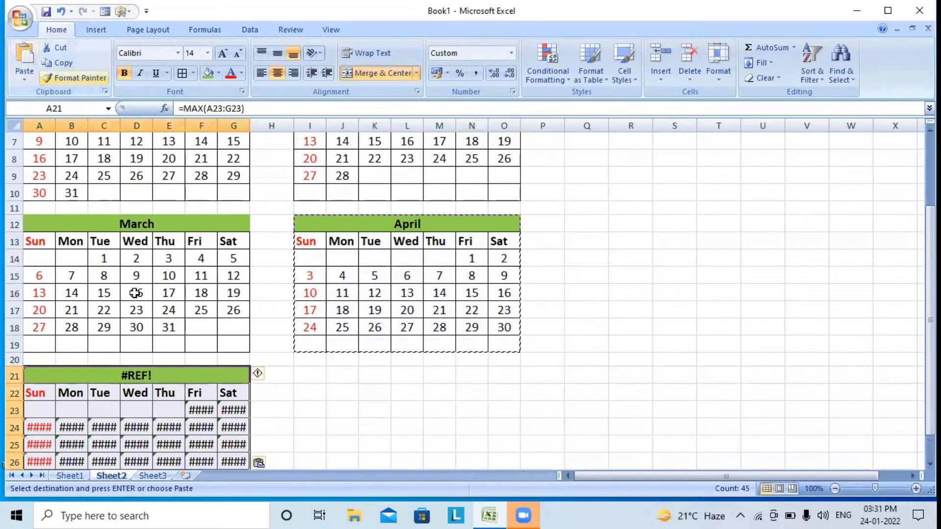
scroll(158, 330, "down", 2)
scroll(158, 330, "up", 1)
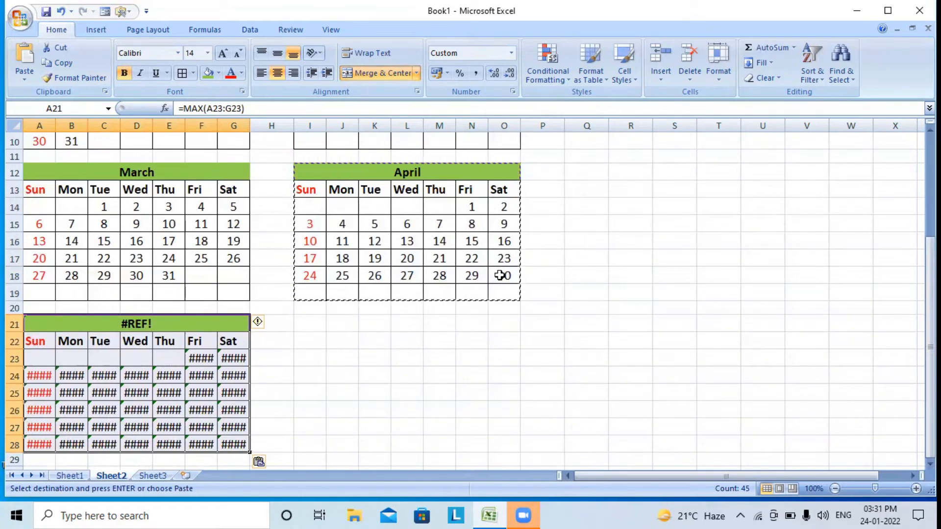
scroll(505, 276, "down", 1)
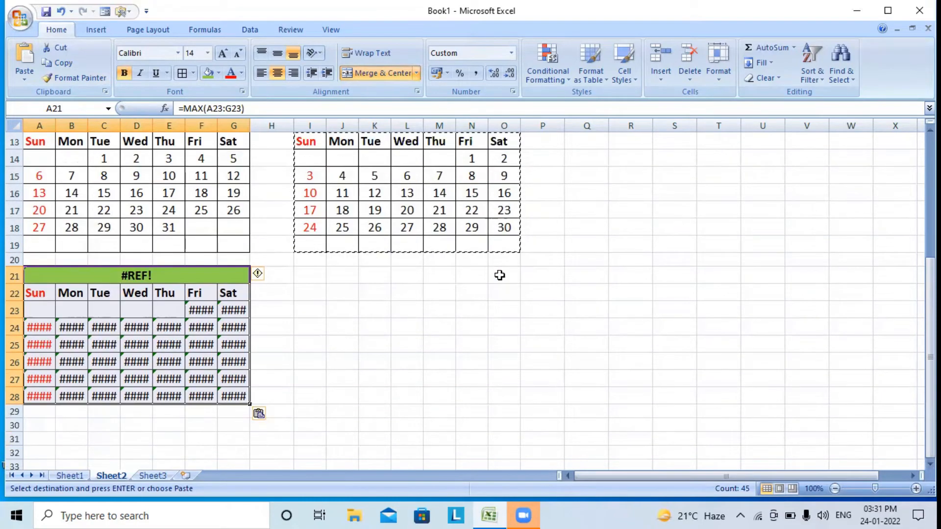
Enter =O18+1 in A23 so May starts on Sunday the 1st
left_click(45, 312)
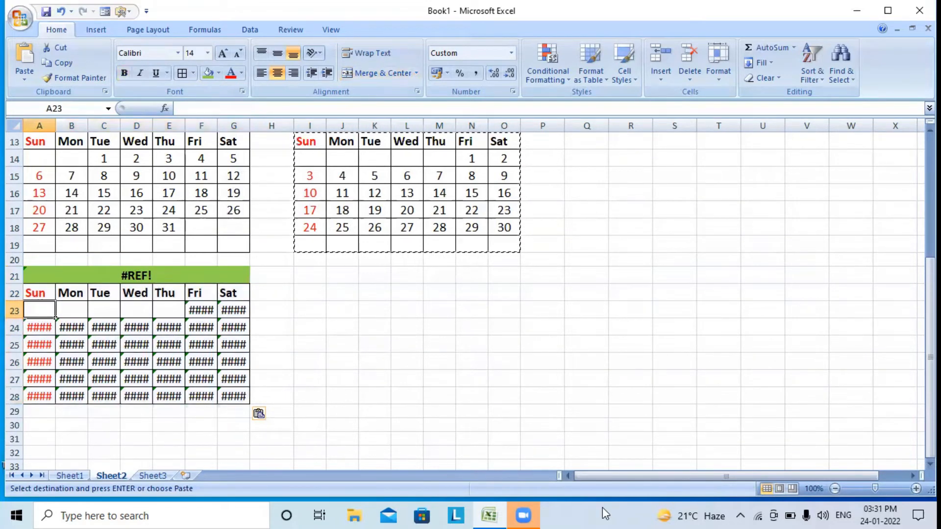
type("=")
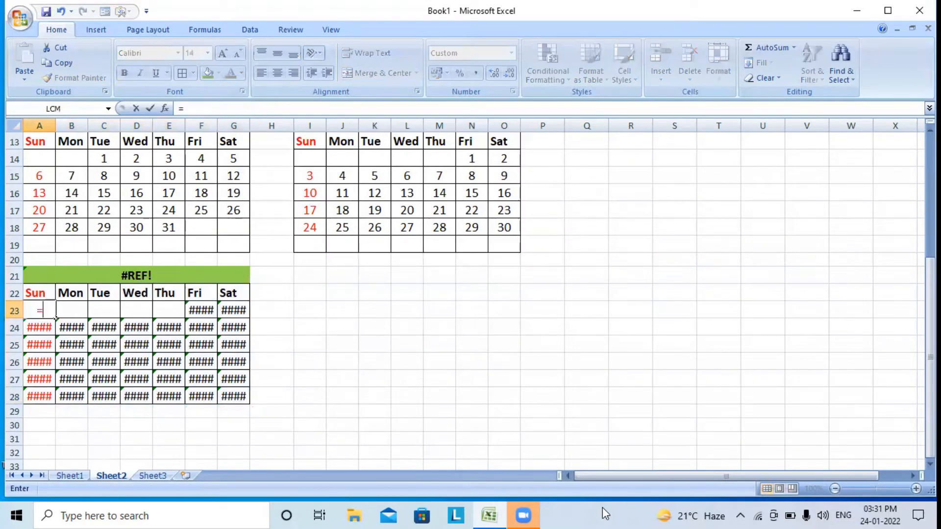
left_click(504, 227)
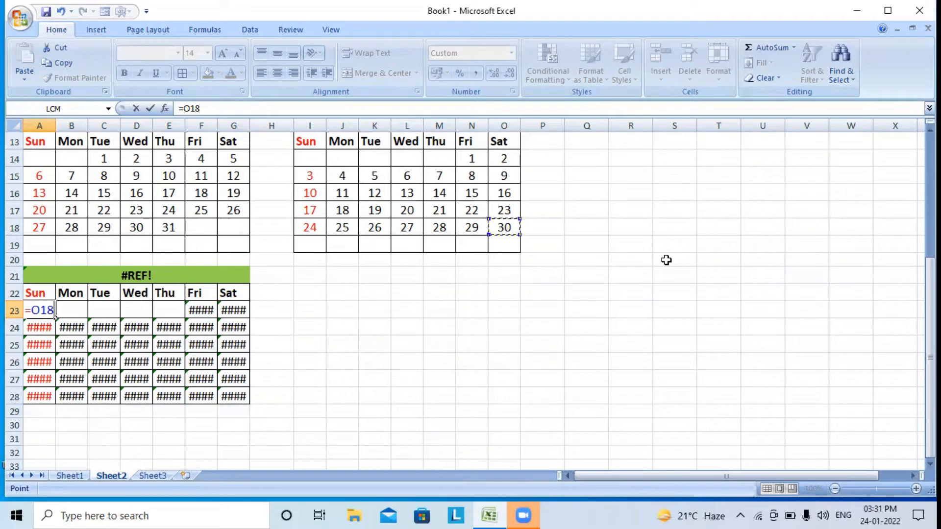
type("+1")
key("Return")
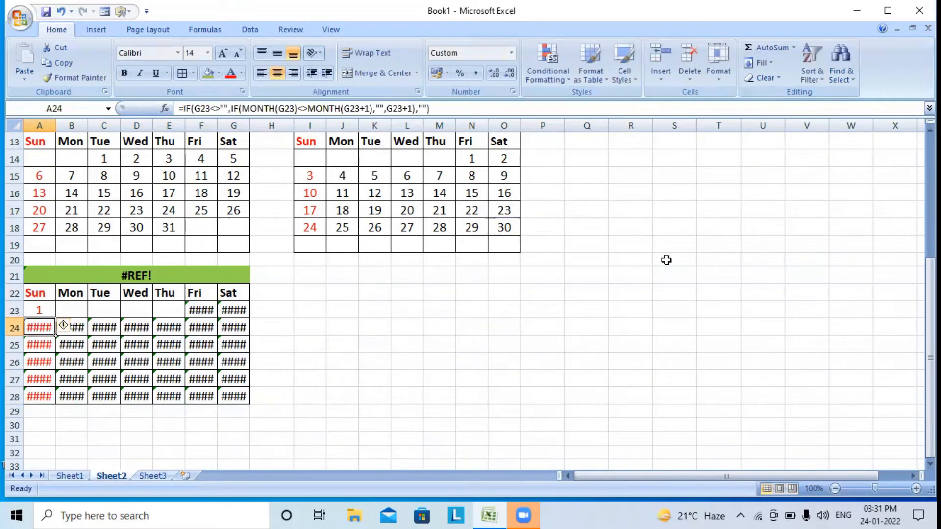
Enter =A23+1 in B23 and fill it across to G23
left_click(63, 311)
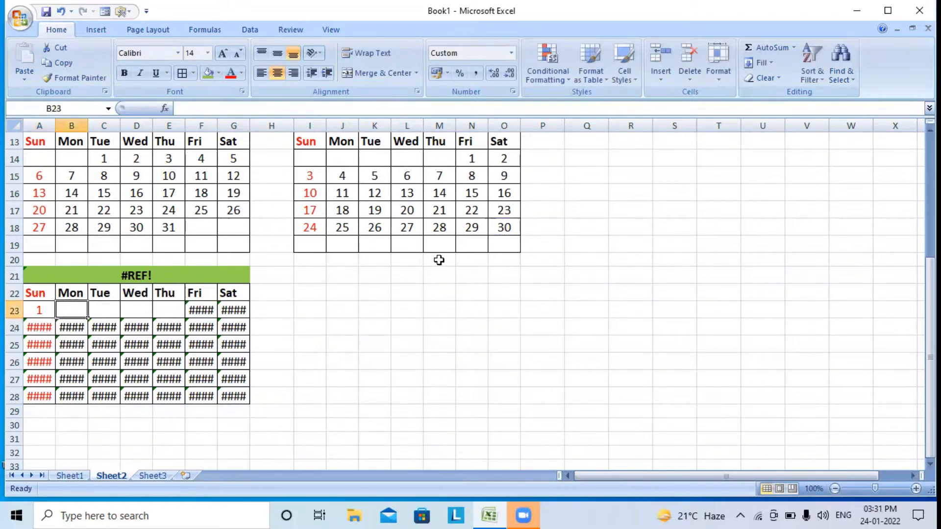
type("=")
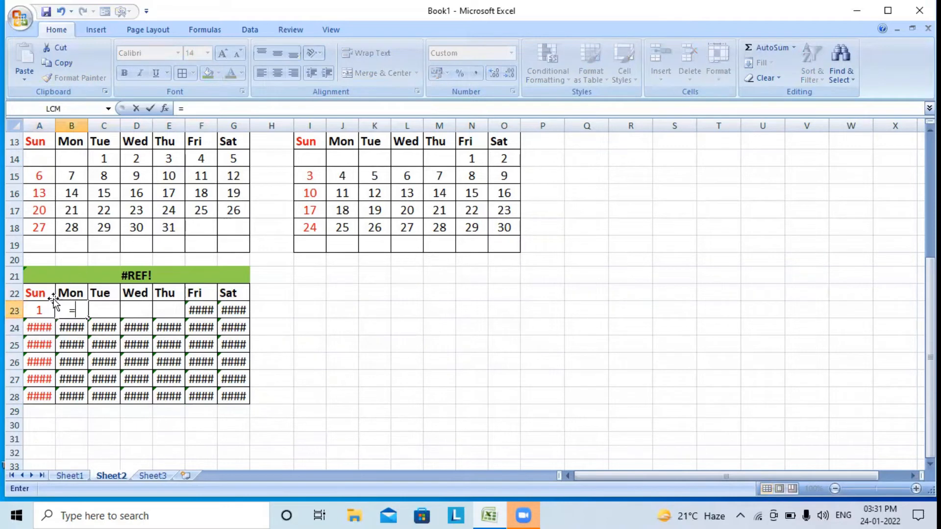
left_click(45, 314)
type("+1")
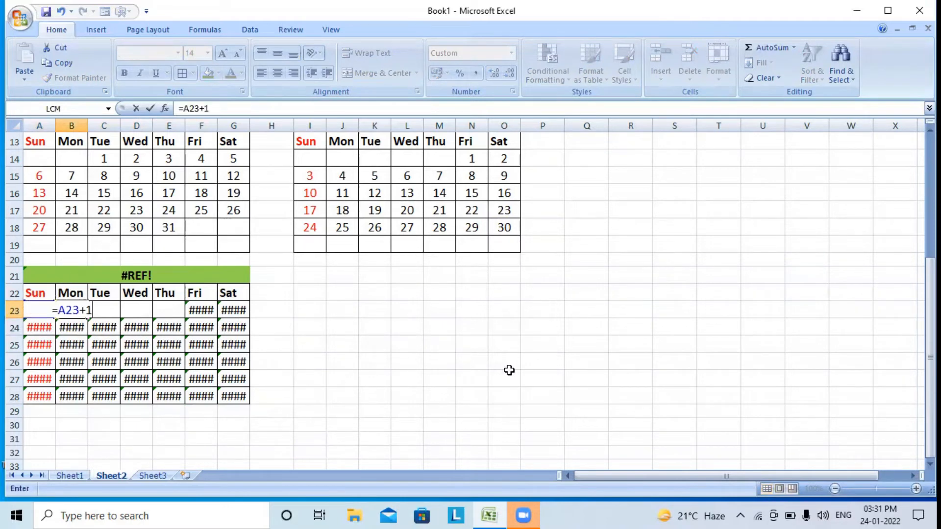
key("Return")
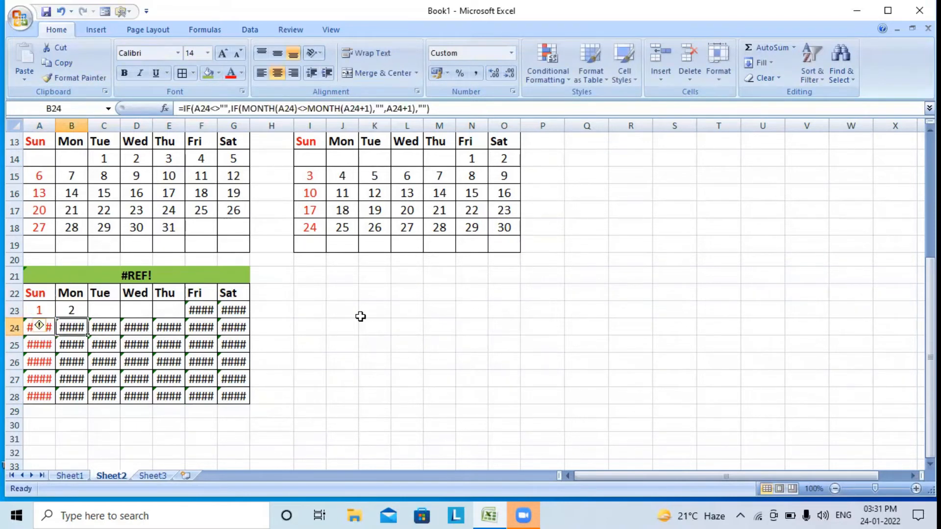
left_click(72, 312)
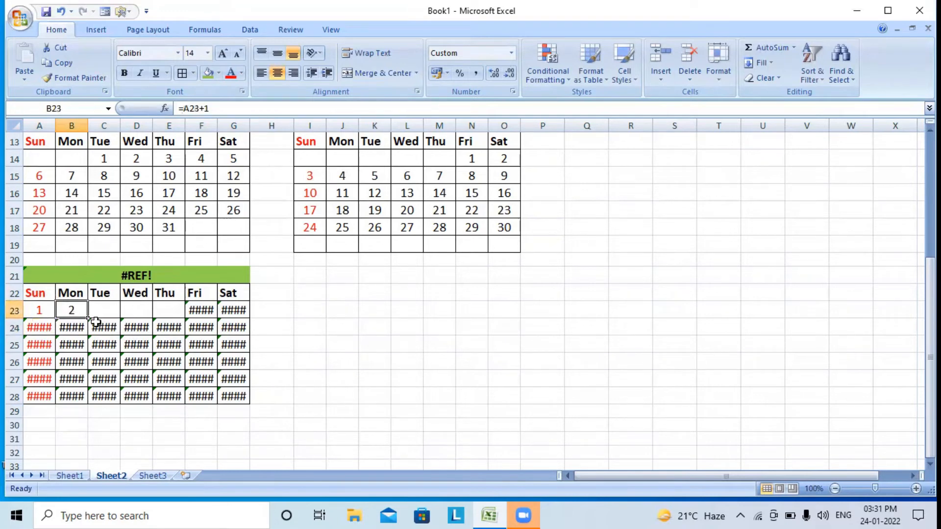
left_click_drag(88, 319, 245, 315)
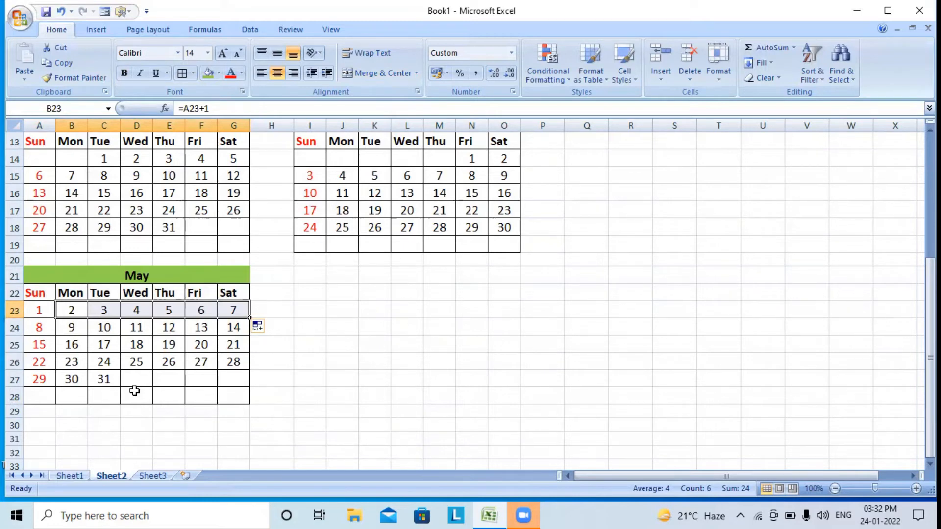
scroll(161, 308, "up", 4)
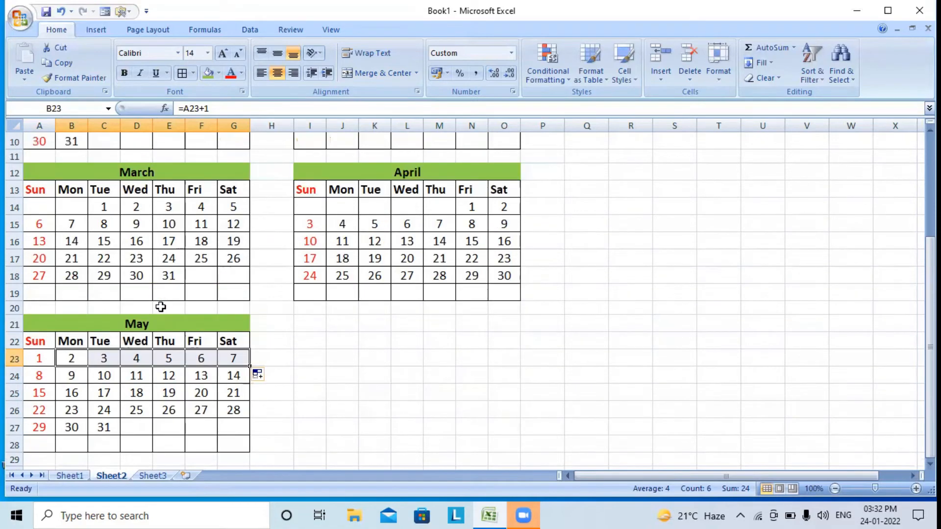
left_click(231, 219)
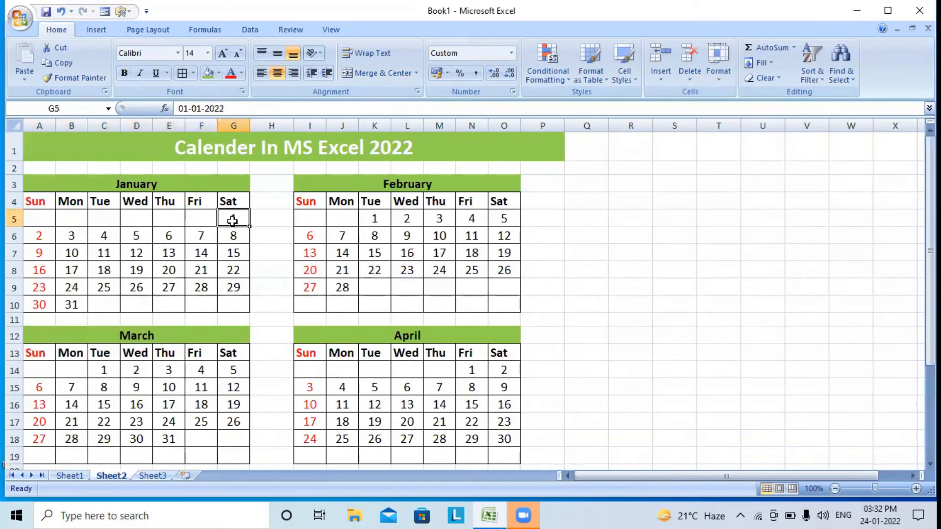
left_click(172, 237)
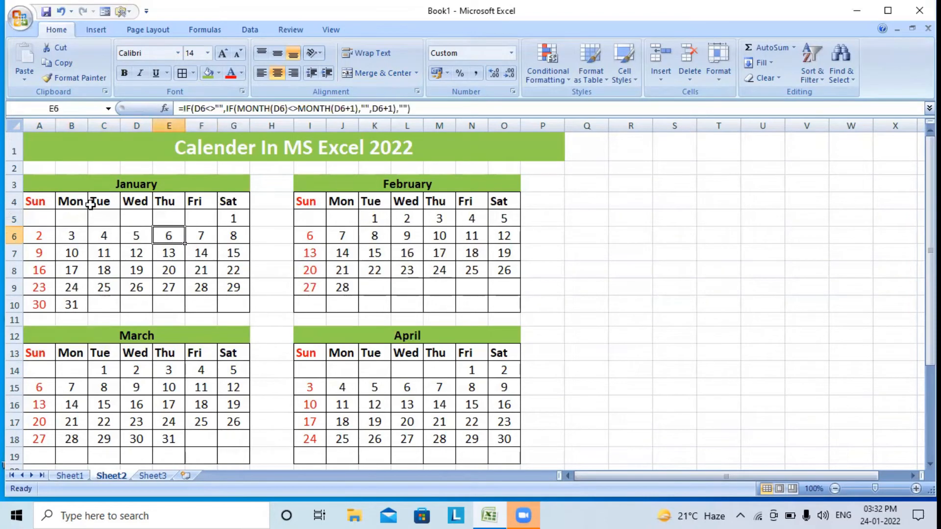
left_click(39, 237)
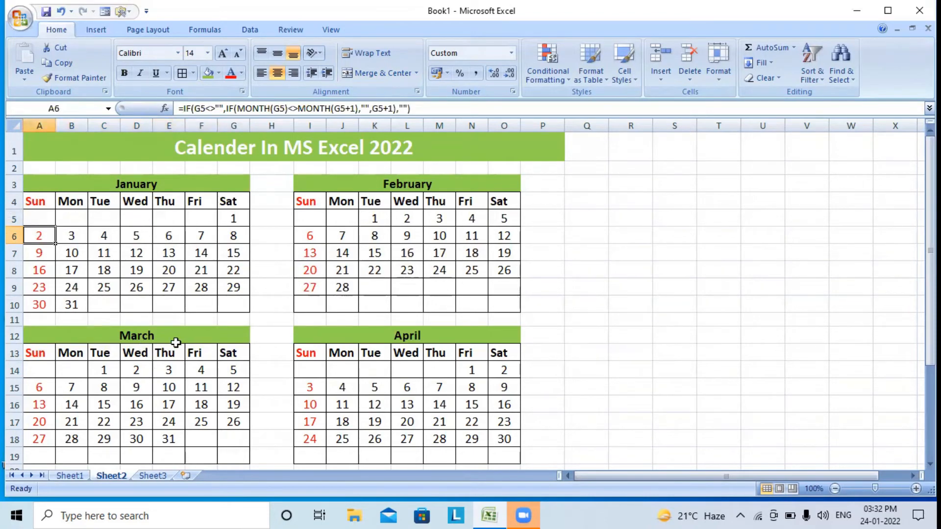
scroll(175, 343, "down", 4)
left_click_drag(135, 276, 139, 397)
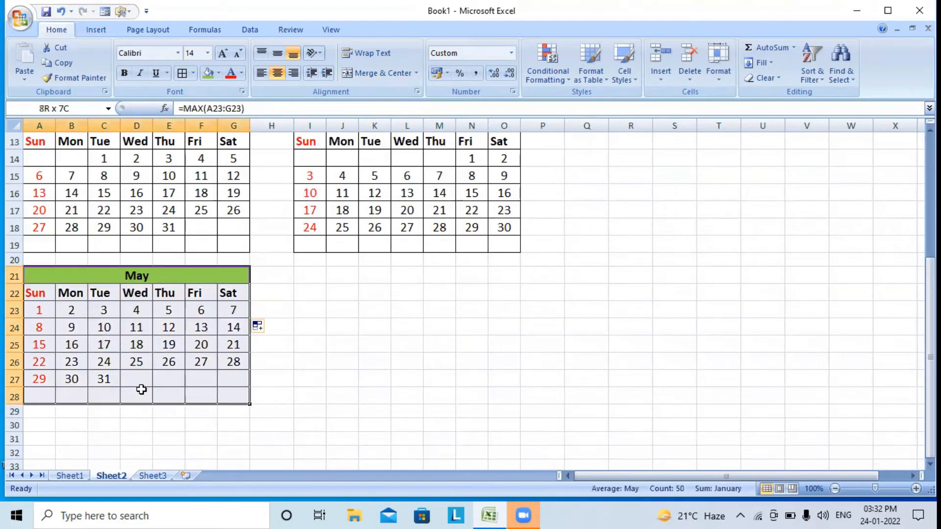
Copy the May block A21:G28 and paste it at I21
left_click(60, 64)
left_click(308, 276)
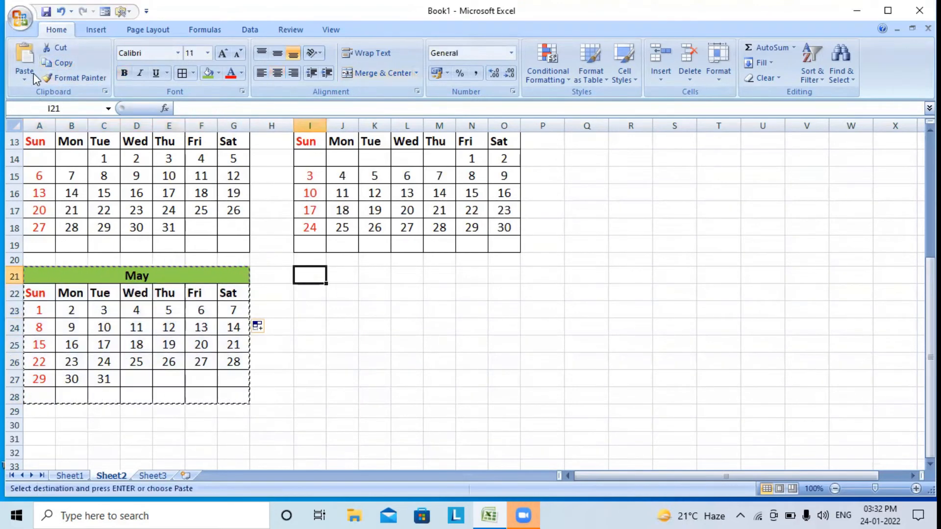
left_click(27, 58)
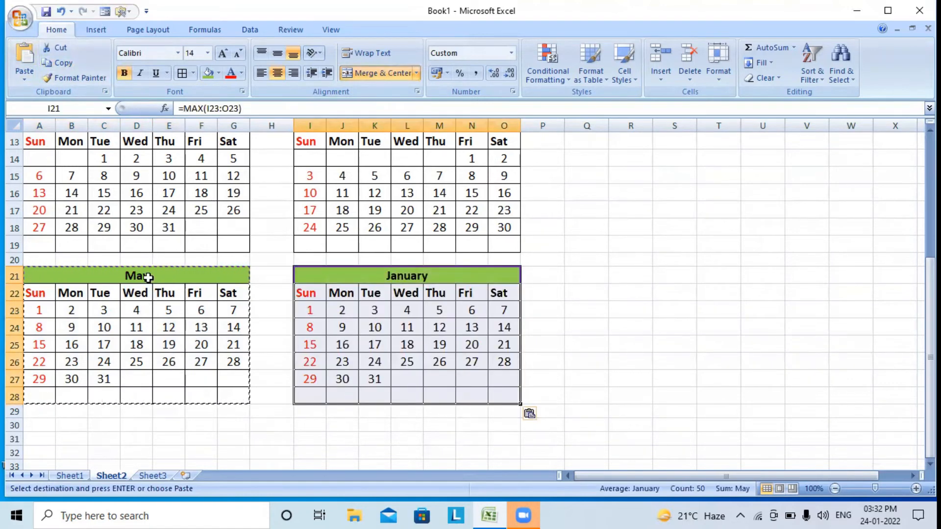
Enter =C27+1 in L23 so June starts on Wednesday the 1st
left_click(400, 314)
type("=")
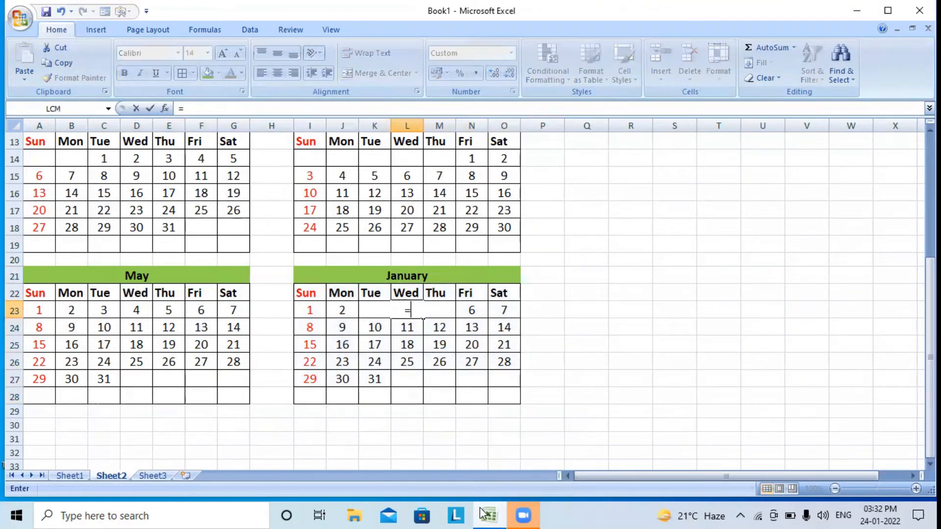
left_click(112, 382)
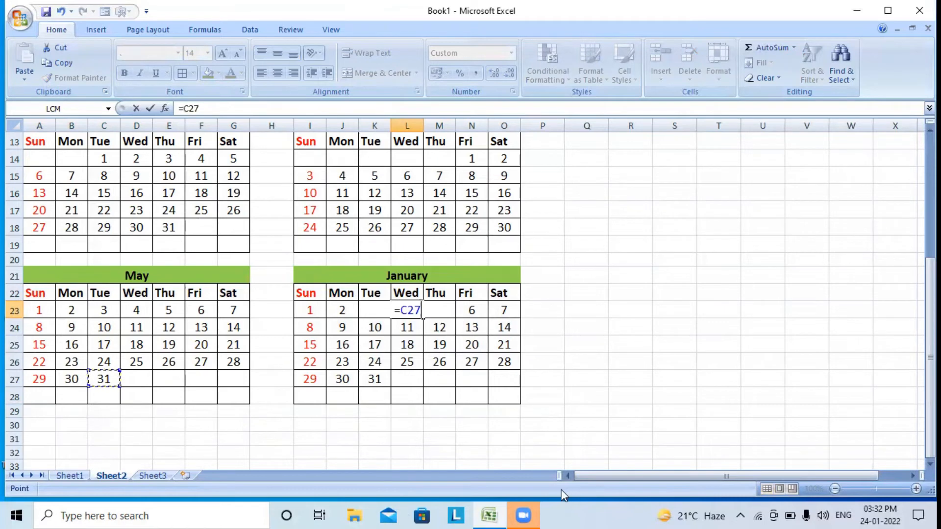
type("+1")
key("Return")
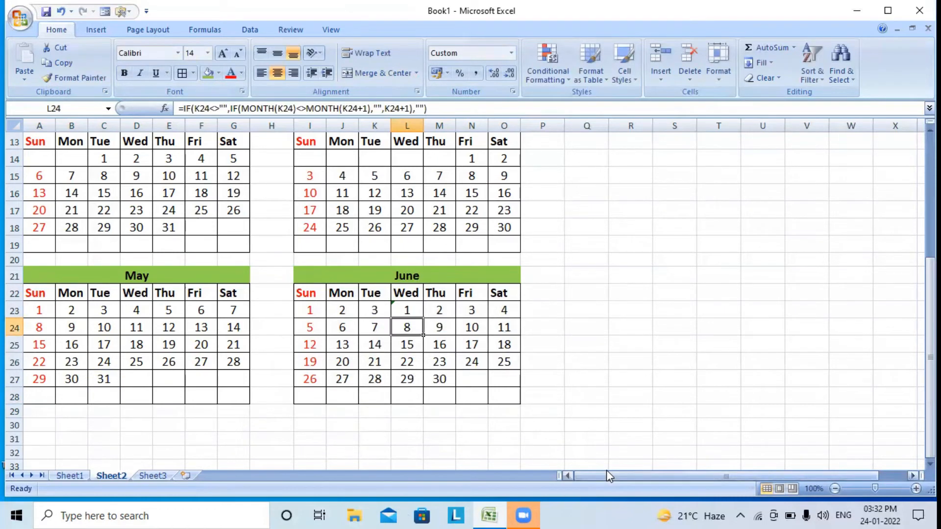
Clear the stray dates in I23:K23 before June 1
left_click_drag(375, 310, 320, 307)
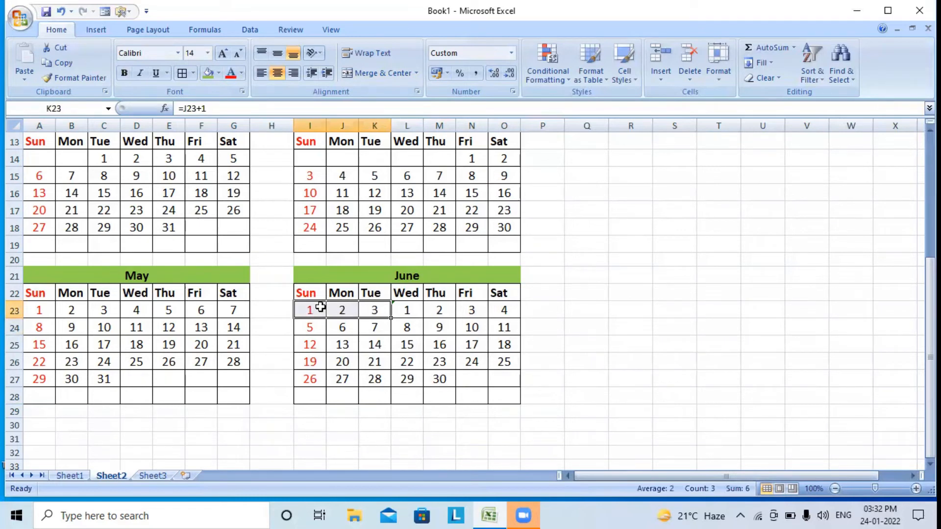
key("Delete")
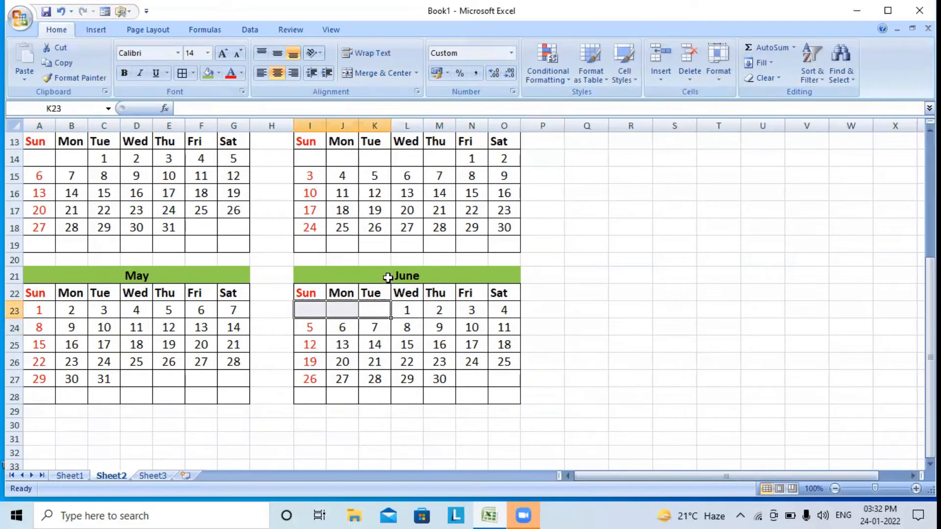
left_click_drag(388, 278, 395, 393)
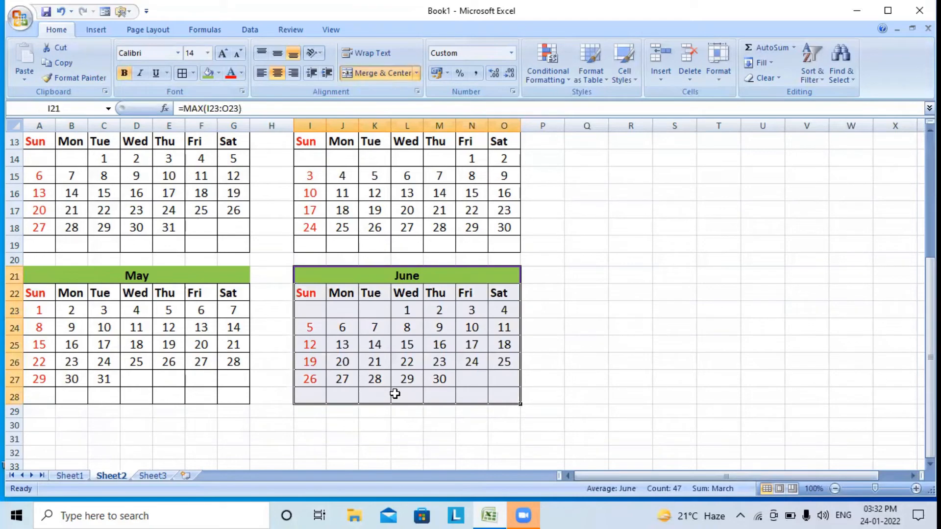
Paste a copy of the June calendar block at A30 below May
left_click(55, 62)
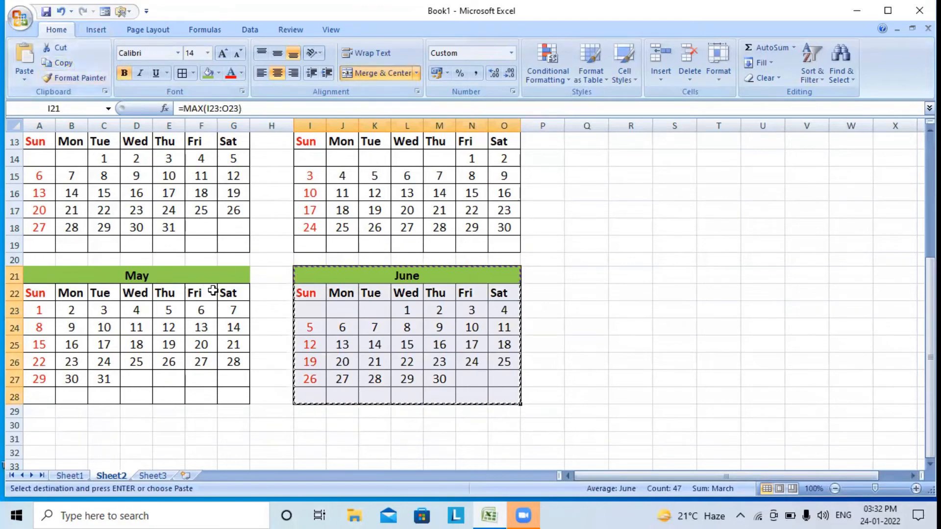
scroll(212, 291, "down", 3)
left_click(42, 272)
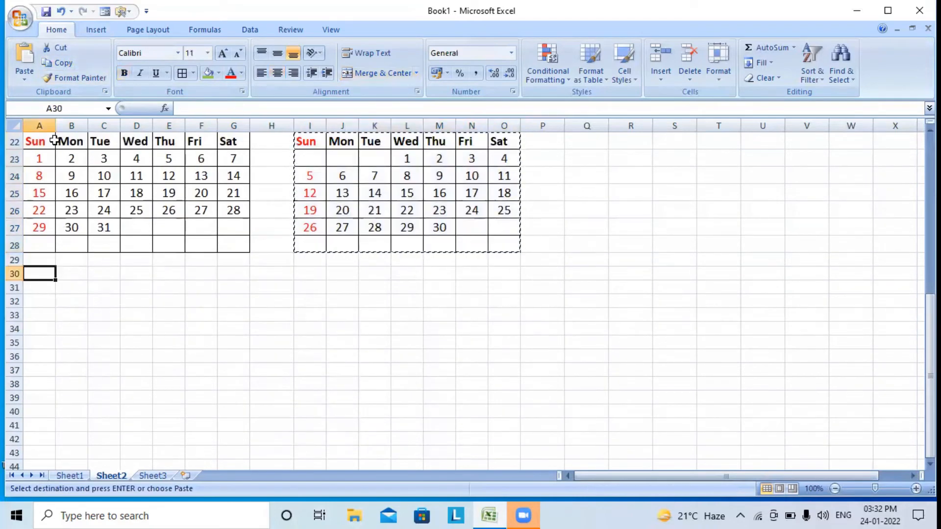
left_click(25, 58)
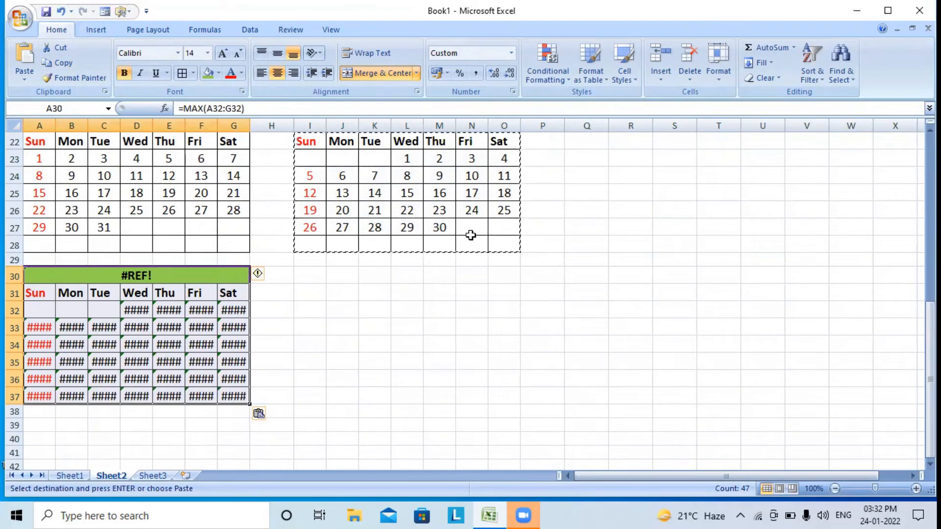
Turn the pasted block into July by entering June's 30th plus one in F32
left_click(208, 313)
type("=")
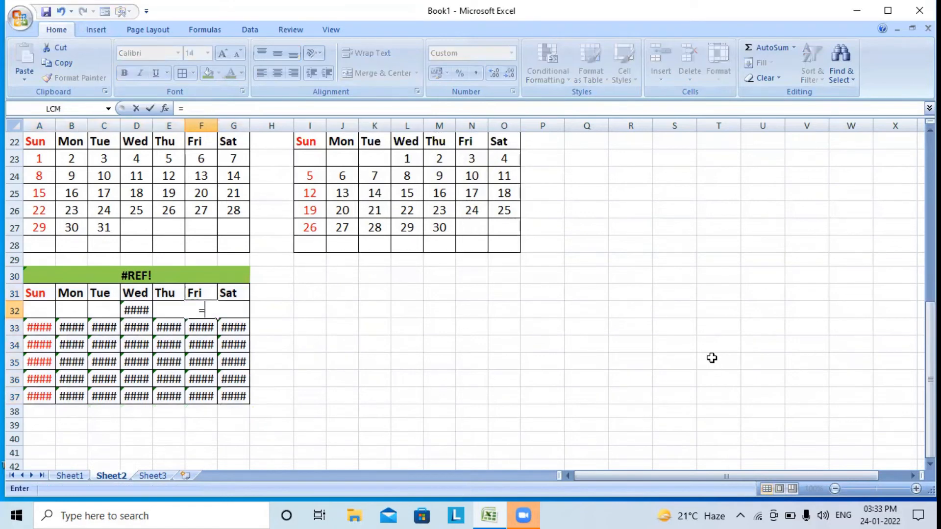
left_click(441, 227)
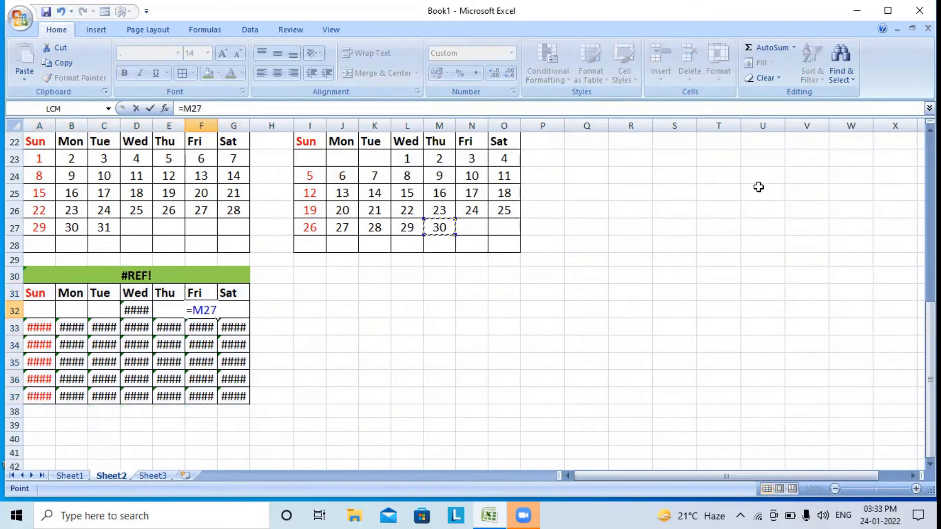
type("+1")
key("Return")
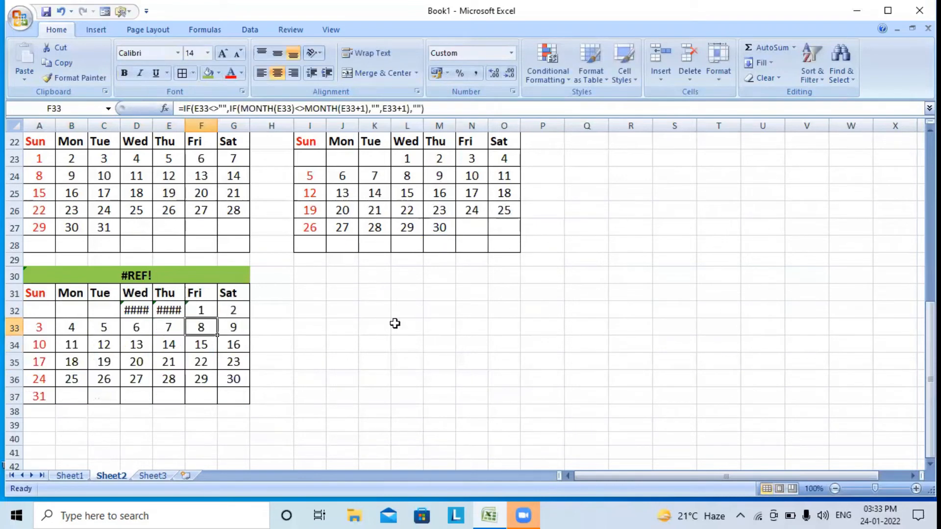
Clear the error cells D32:E32 and select the July block A30:G37
left_click_drag(136, 312, 162, 313)
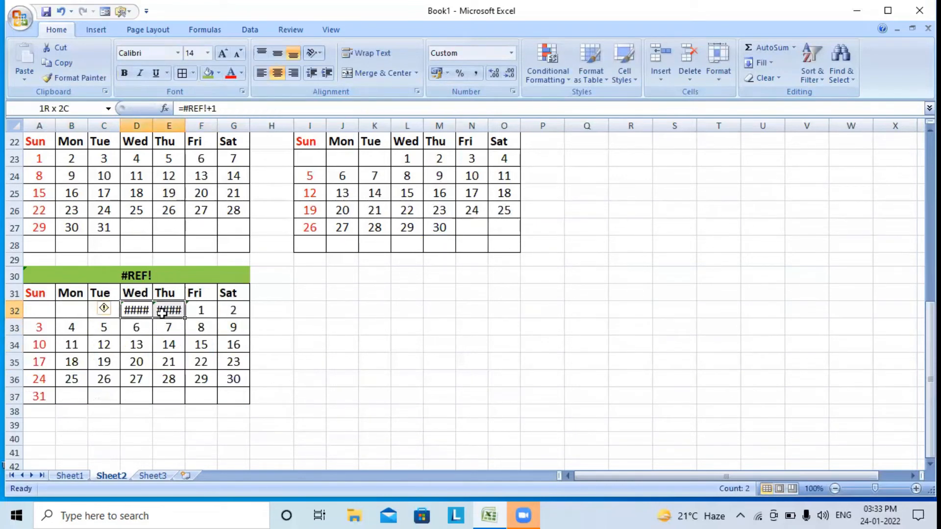
key("Delete")
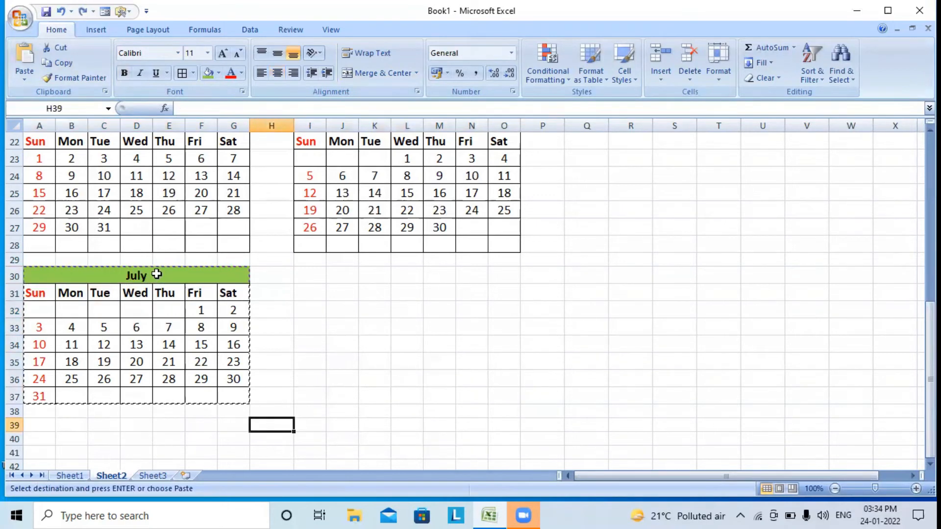
left_click_drag(156, 274, 157, 390)
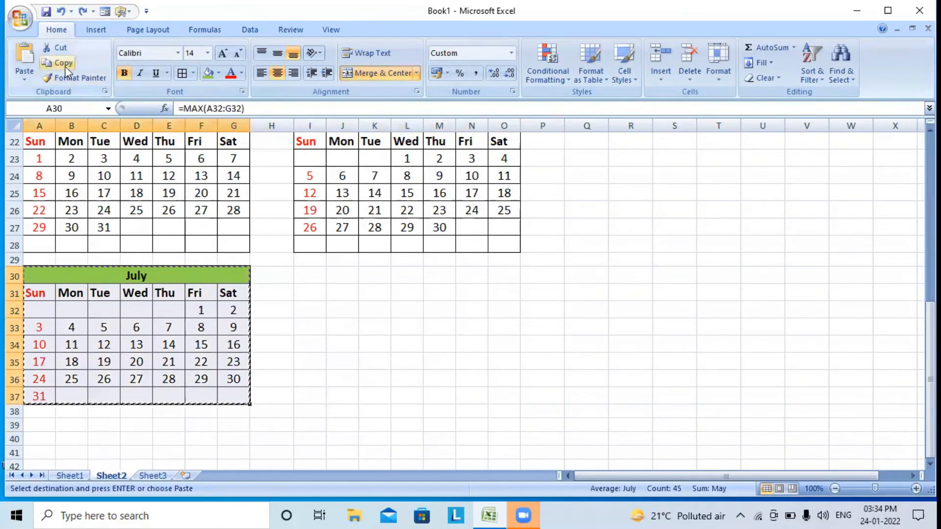
Paste the July block at I30 and enter =A37+1 in J32
left_click(311, 276)
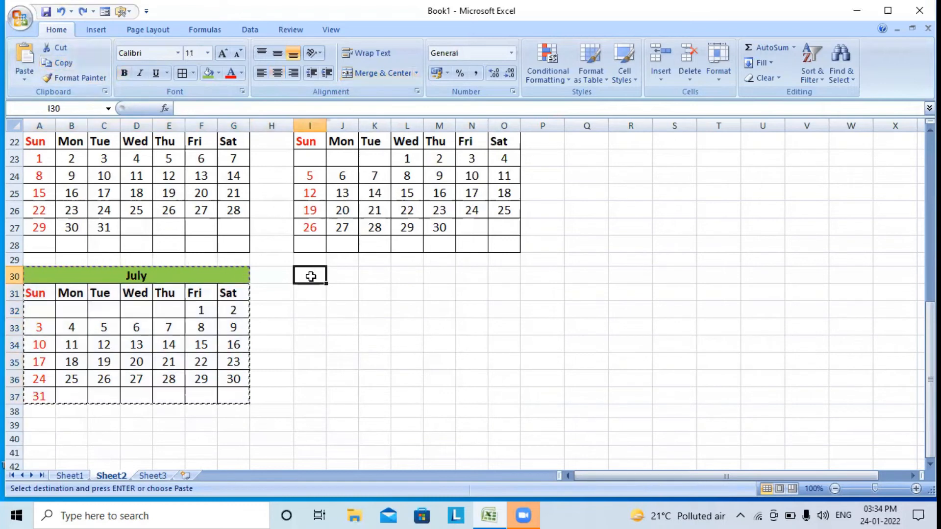
left_click(30, 58)
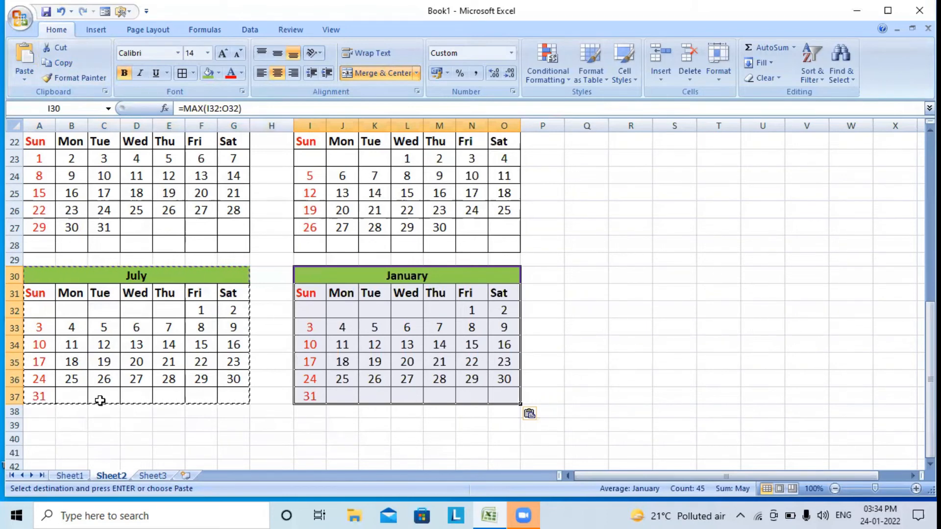
left_click(343, 308)
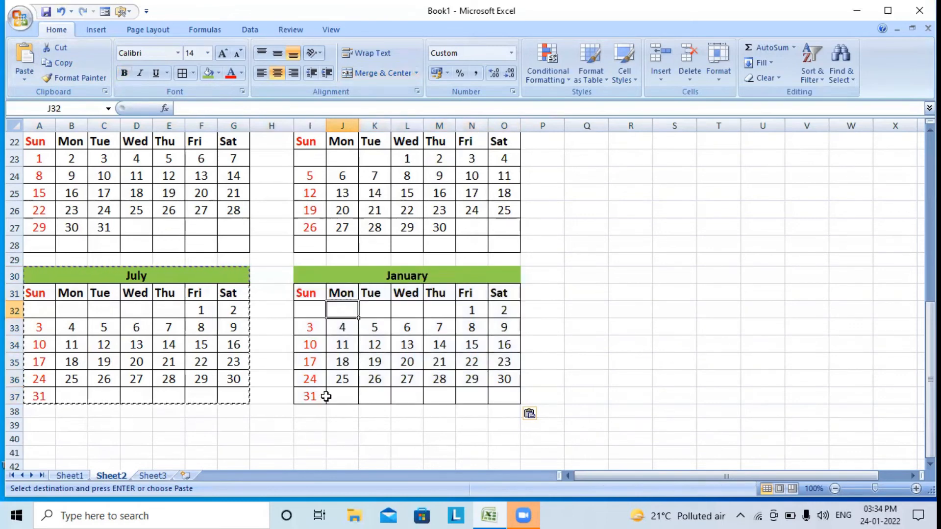
type("=")
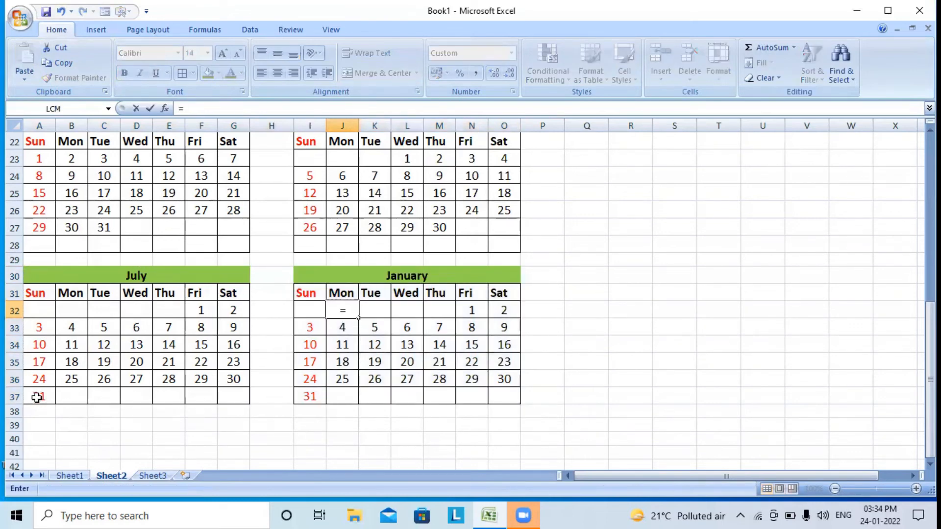
left_click(37, 397)
type("+1")
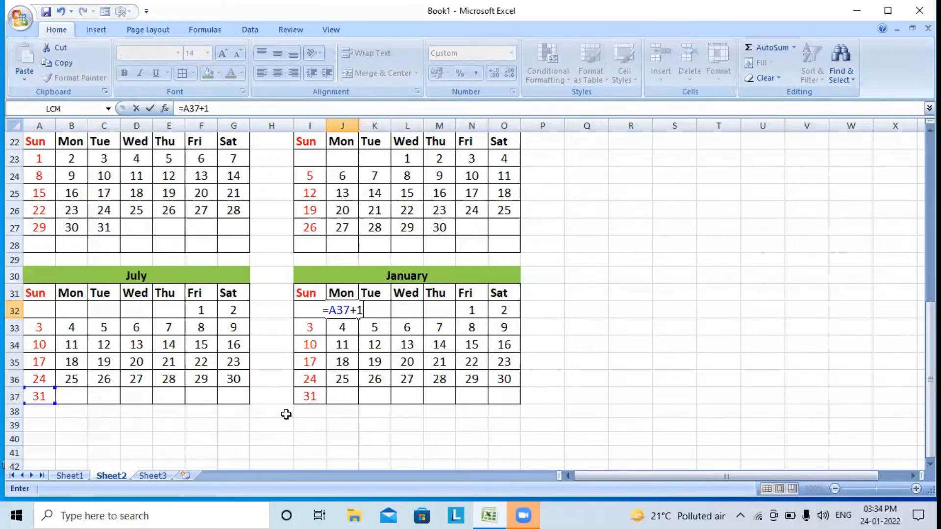
key("Return")
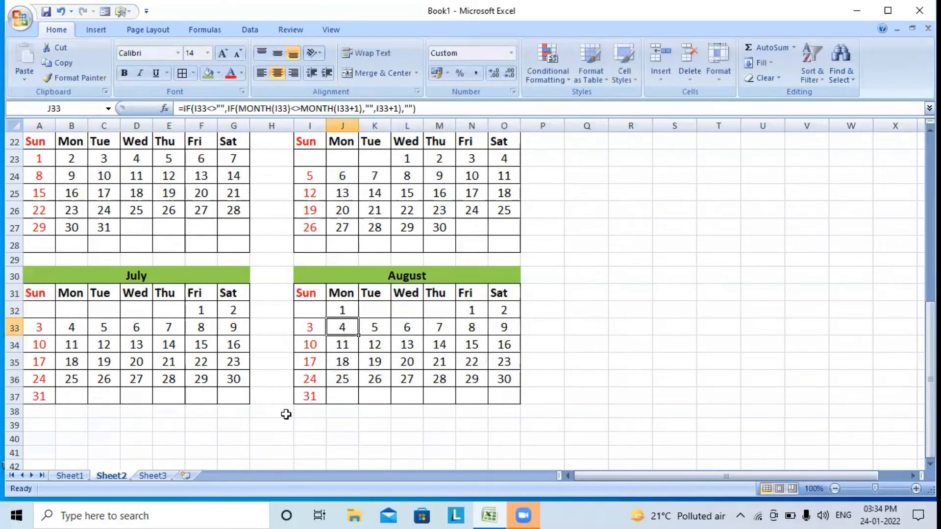
Enter =J32+1 in K32 and fill it across to O32
left_click(370, 309)
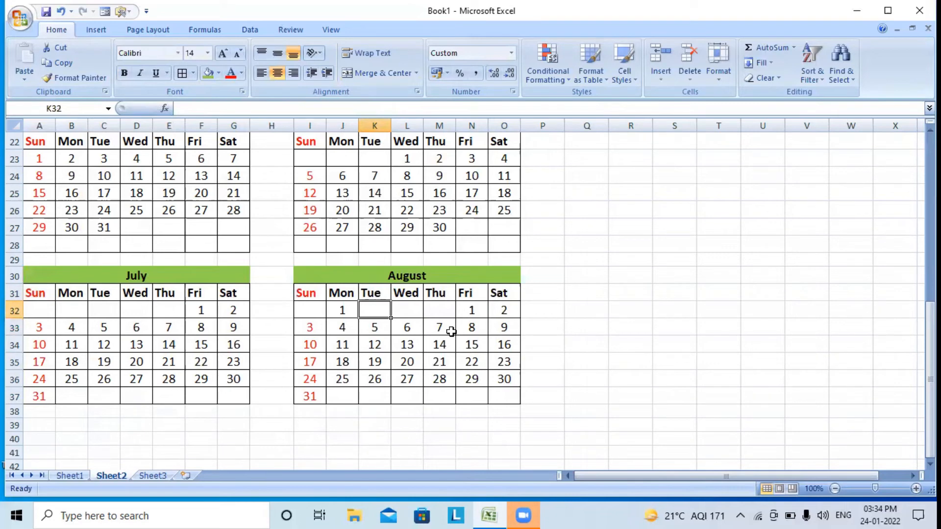
type("=")
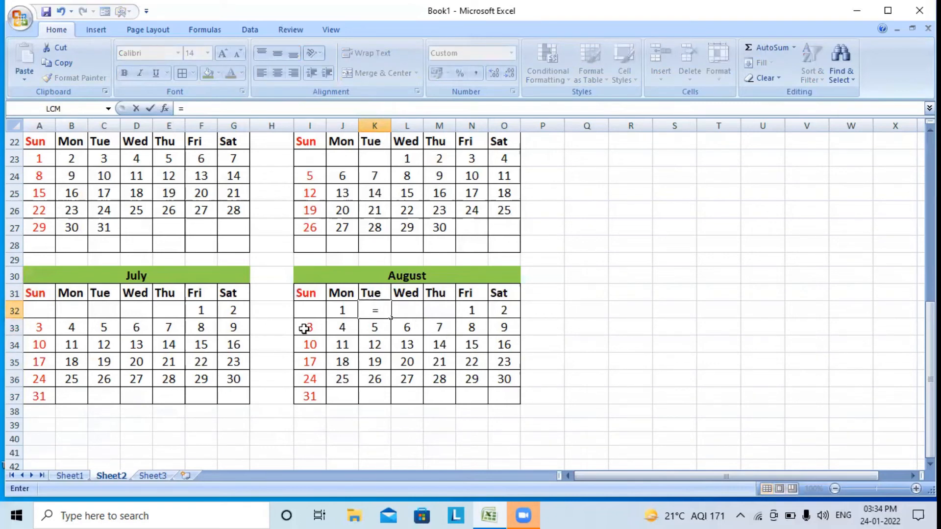
left_click(342, 314)
type("+1")
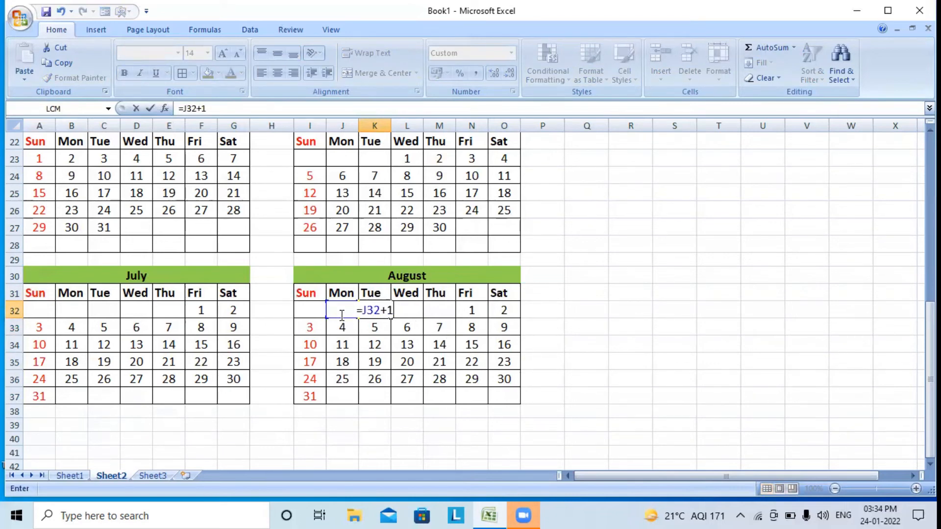
key("Return")
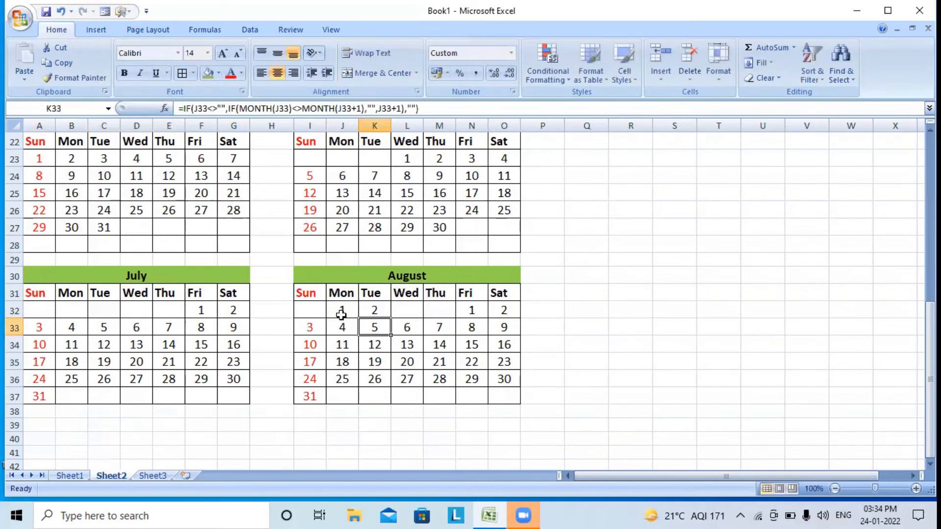
left_click(370, 314)
left_click_drag(390, 318, 517, 322)
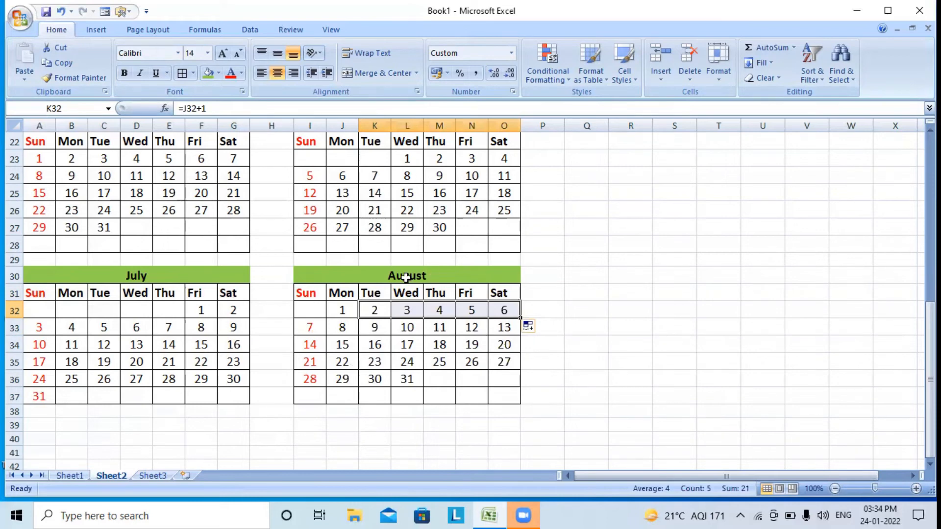
Copy the August block I30:O37 and paste it at A39 below July
left_click_drag(406, 277, 419, 397)
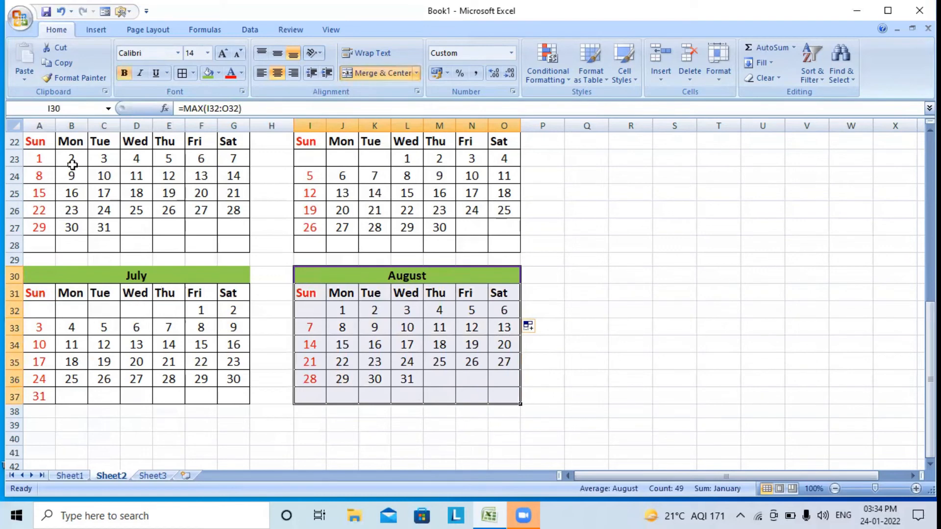
left_click(67, 62)
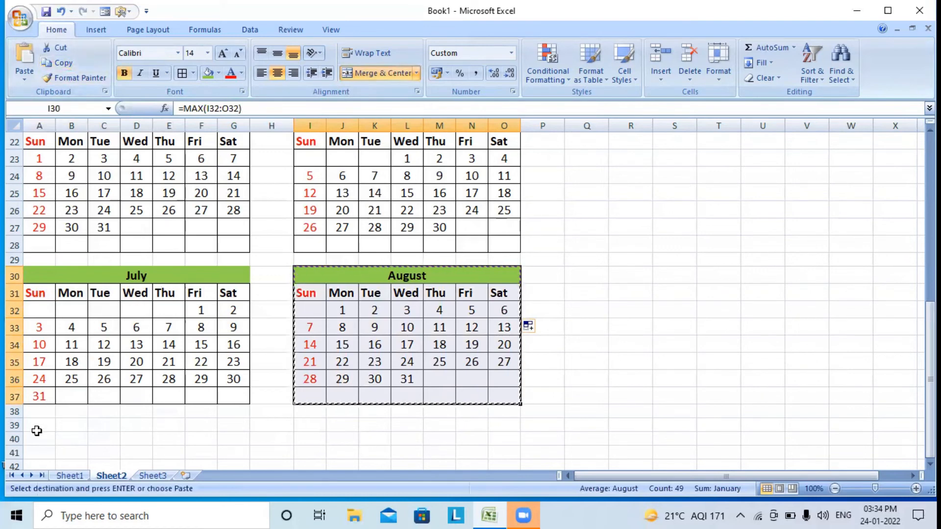
left_click(30, 424)
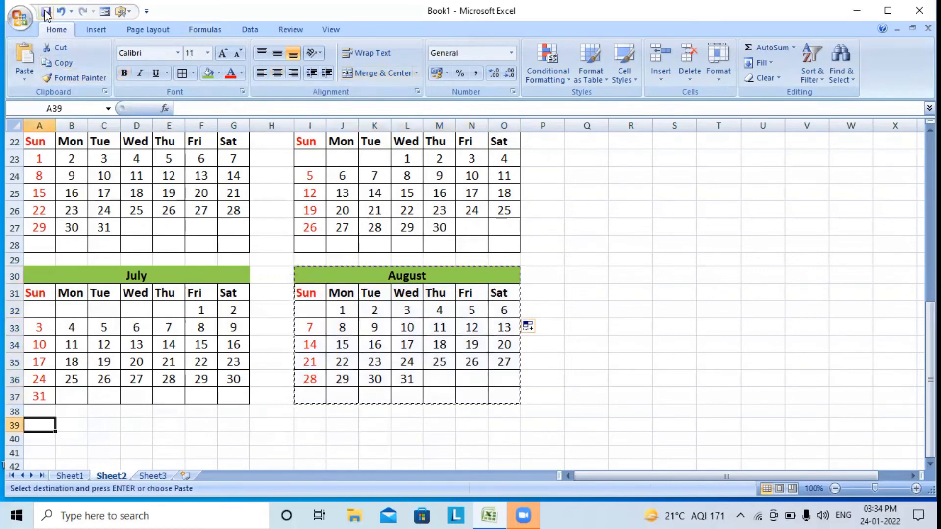
left_click(28, 58)
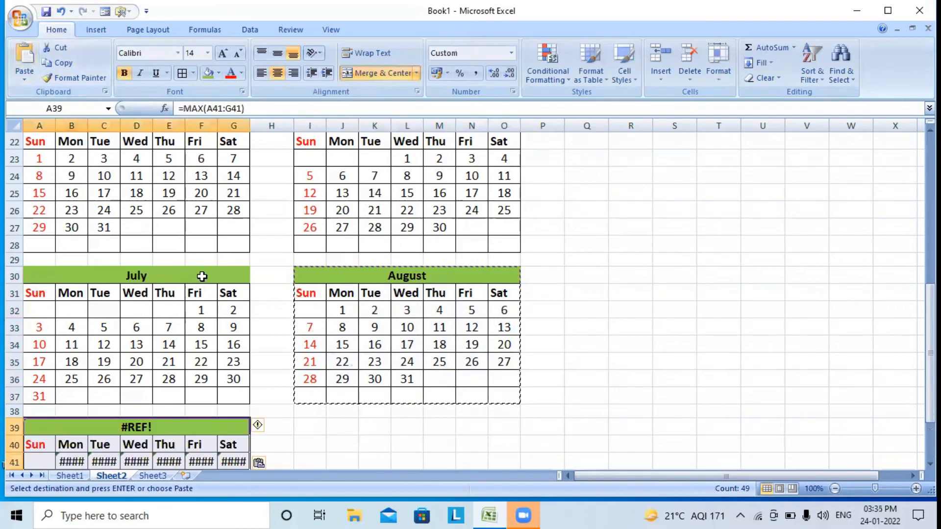
scroll(201, 275, "down", 3)
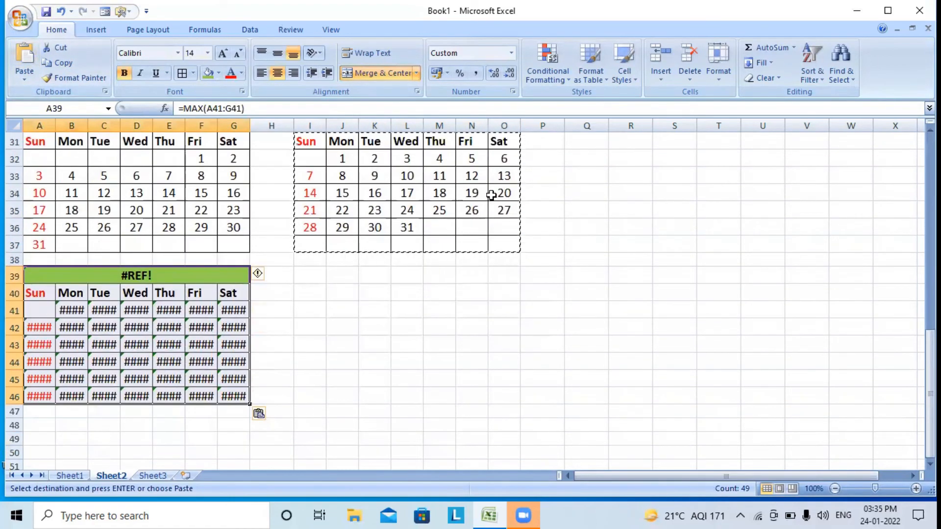
scroll(443, 223, "up", 1)
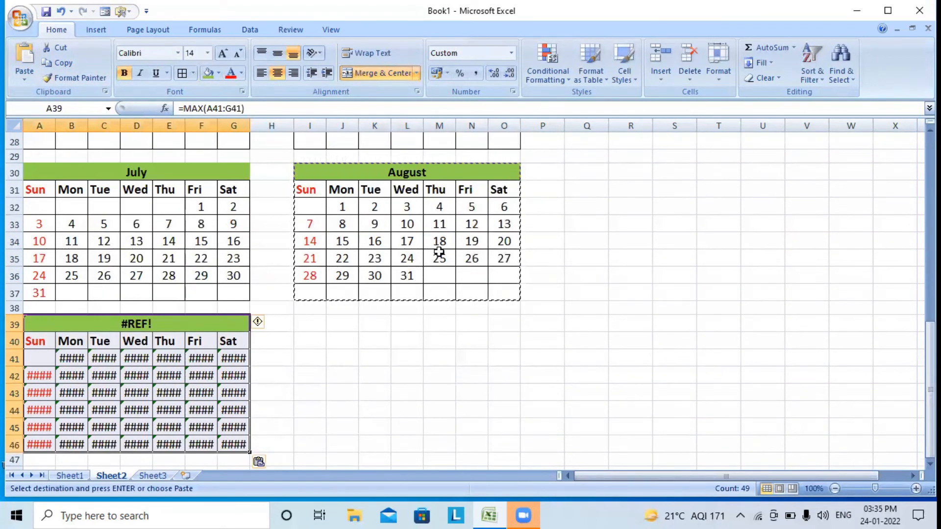
scroll(348, 320, "down", 1)
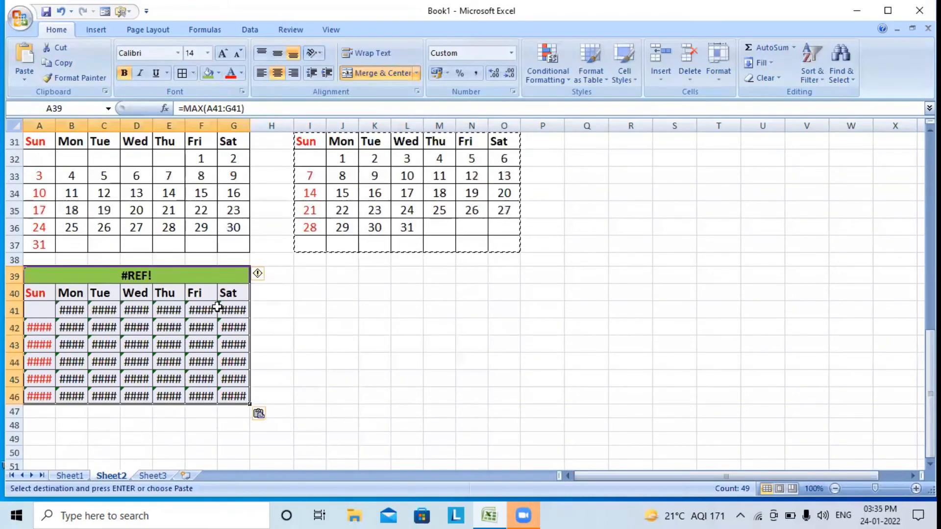
Start September by entering =L36+1 in E41
left_click(171, 307)
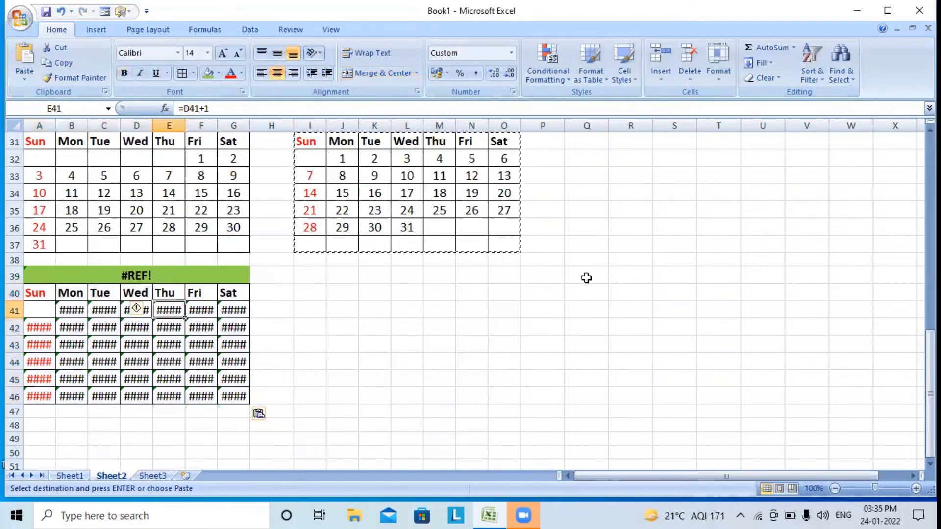
type("=")
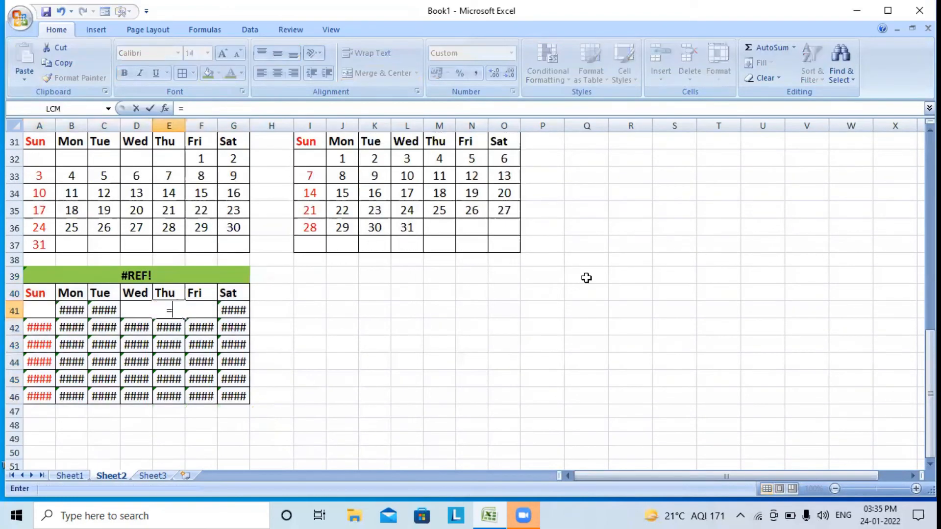
left_click(414, 230)
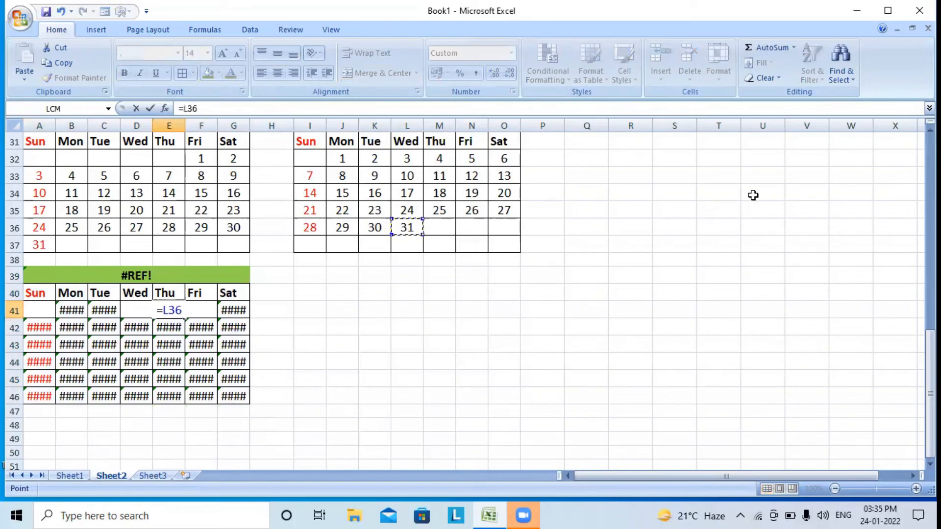
type("+1")
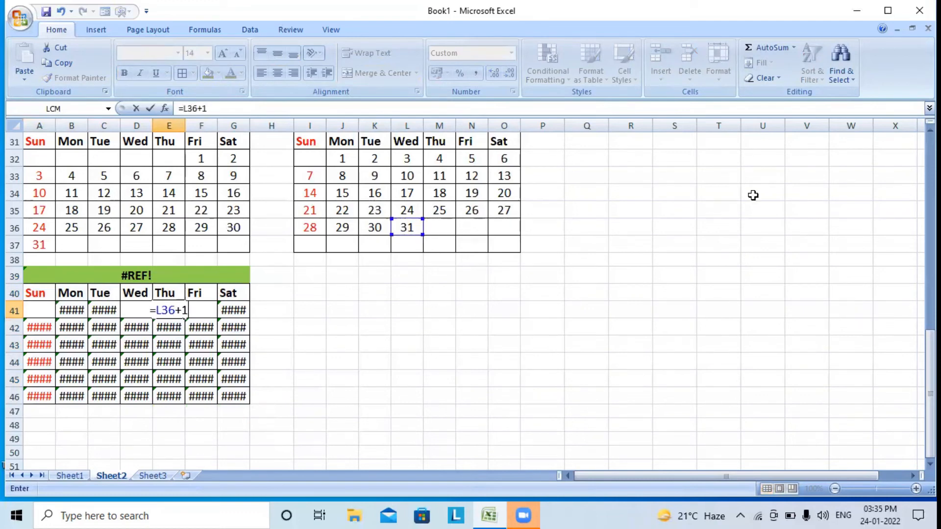
key("Return")
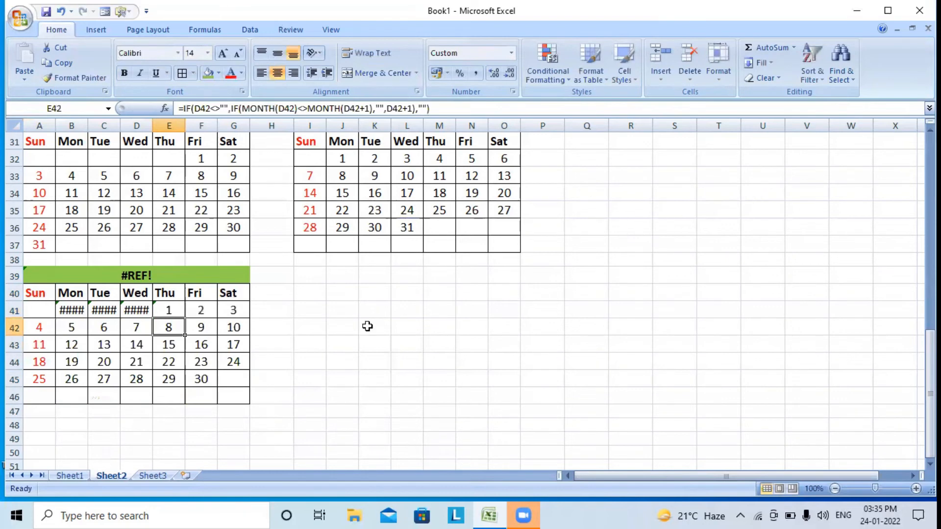
Clear the error cells B41:D41 and select the September block A39:G46
left_click_drag(83, 314, 127, 311)
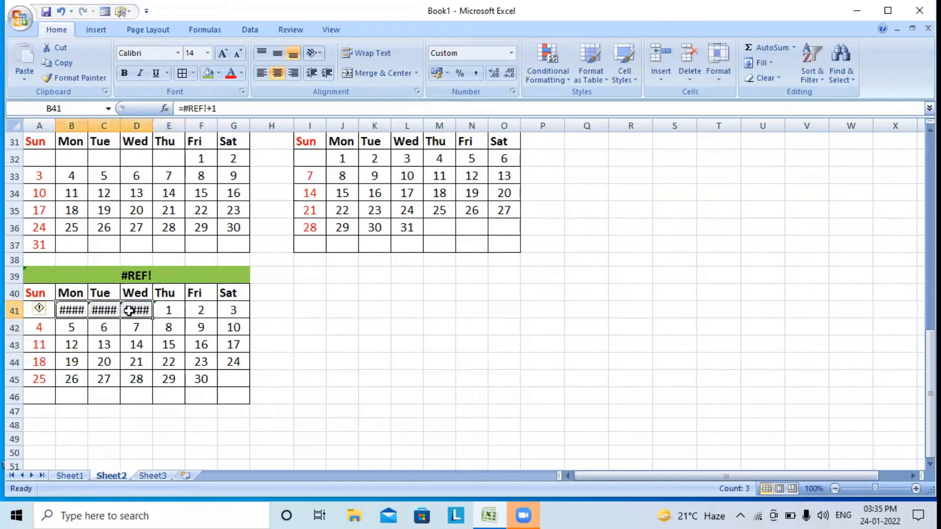
key("Delete")
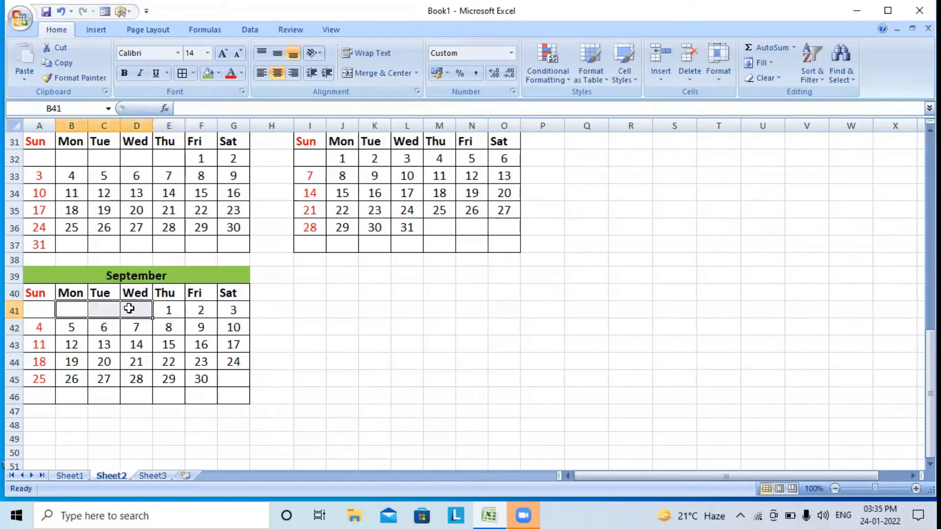
left_click_drag(125, 274, 123, 390)
Paste a copy of the September block at I39
left_click(55, 66)
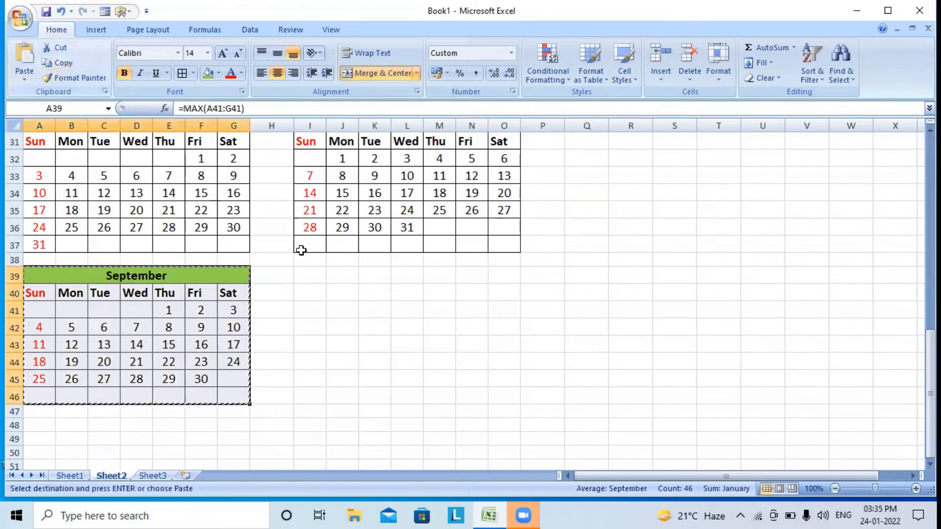
left_click(301, 273)
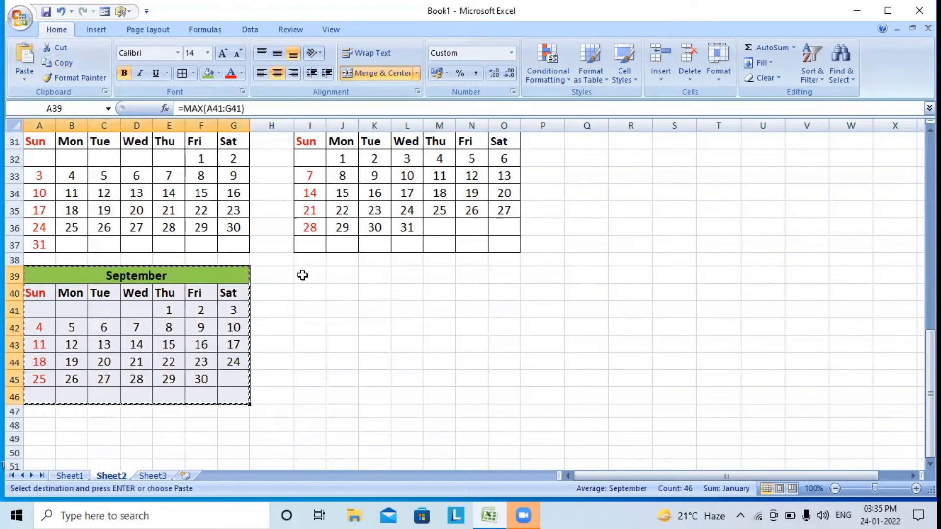
left_click(28, 55)
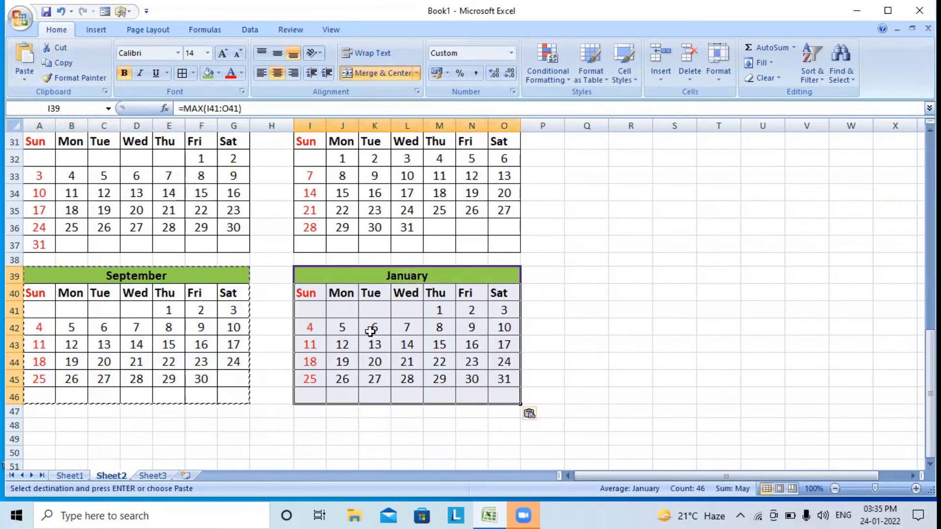
Start October by entering =F45+1 in O41
left_click(500, 310)
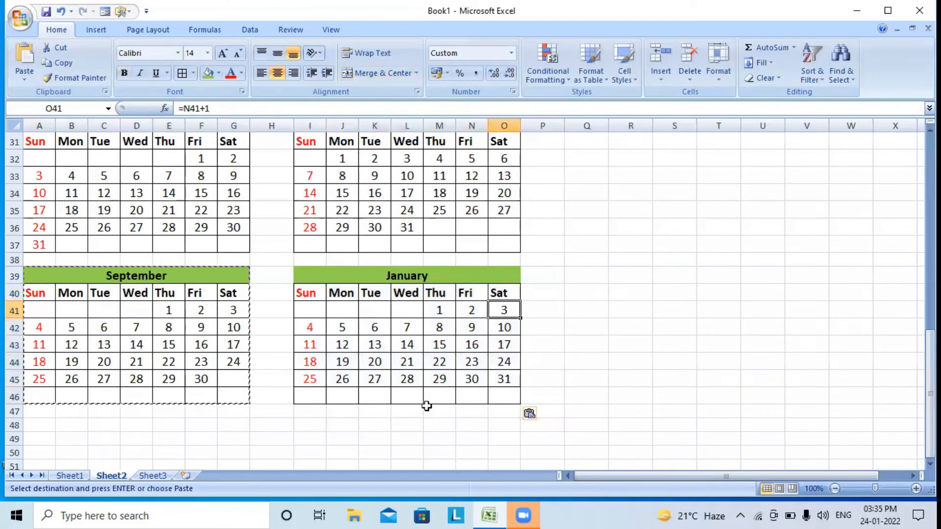
type("=")
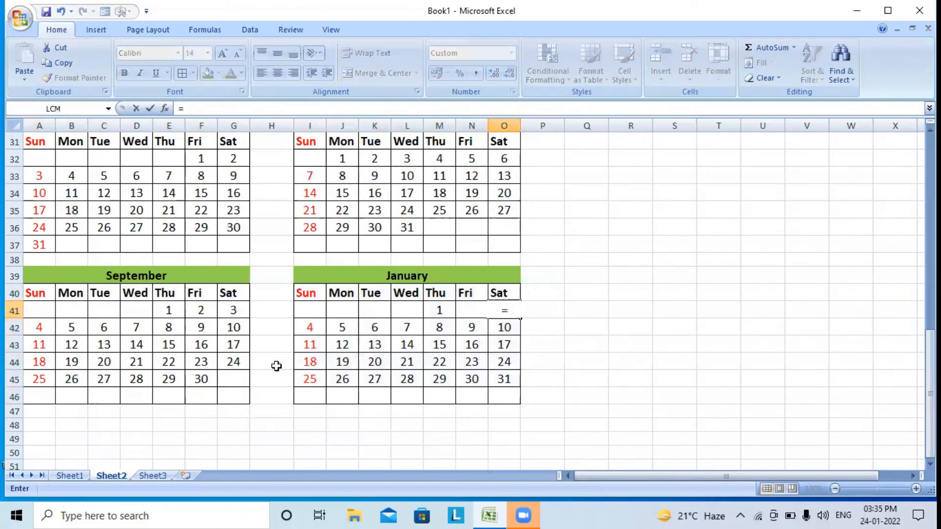
left_click(212, 377)
type("+1")
key("Return")
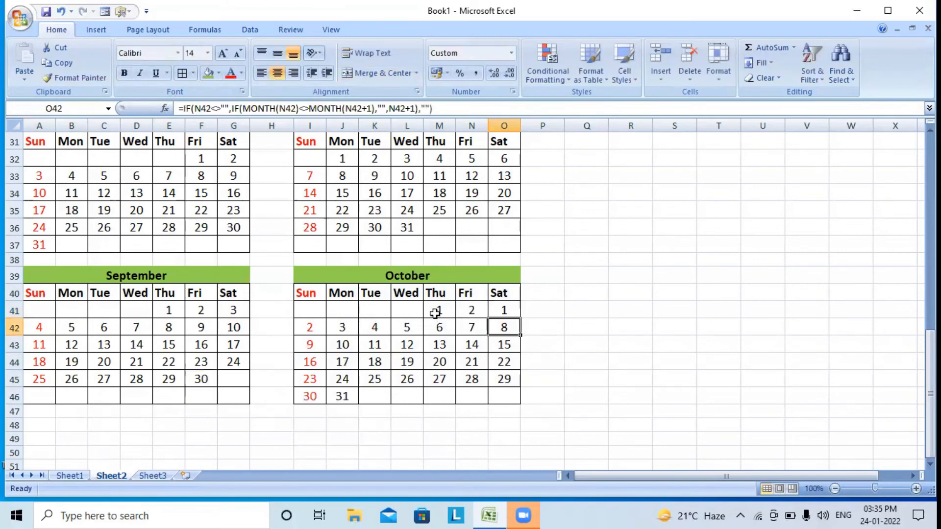
Clear the stray days M41:N41 and select the October block I39:O46
left_click_drag(435, 313, 463, 309)
key("Delete")
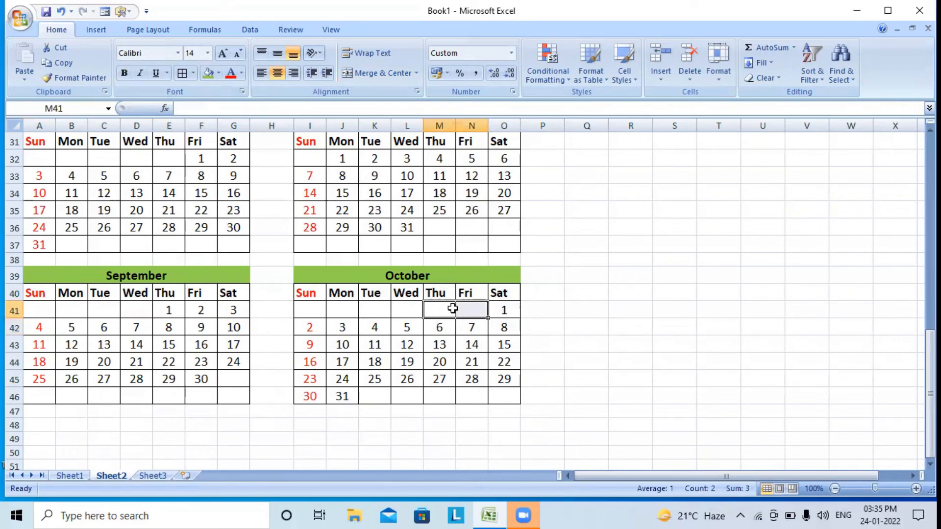
mouse_move(396, 271)
left_mouse_down()
mouse_move(431, 357)
mouse_move(405, 401)
left_mouse_up()
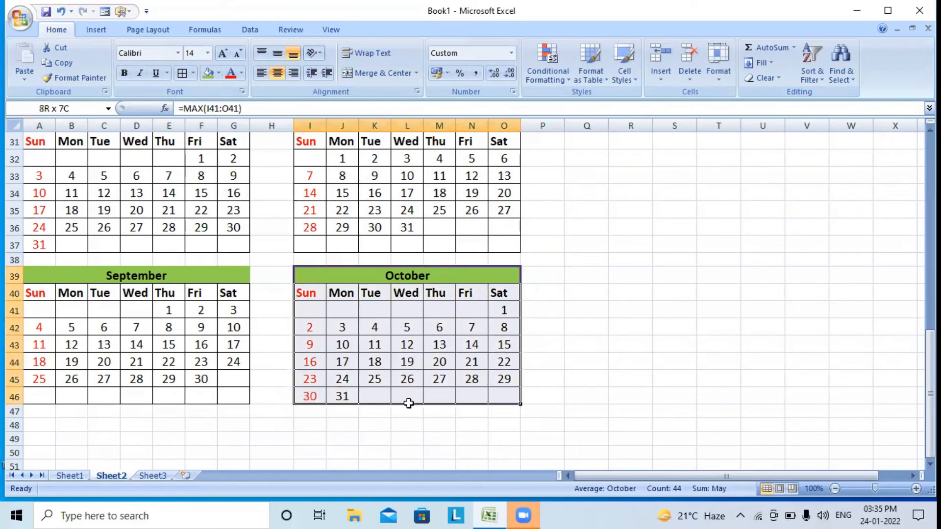
Paste a copy of the October block at A48 below September
left_click(61, 62)
left_click(39, 426)
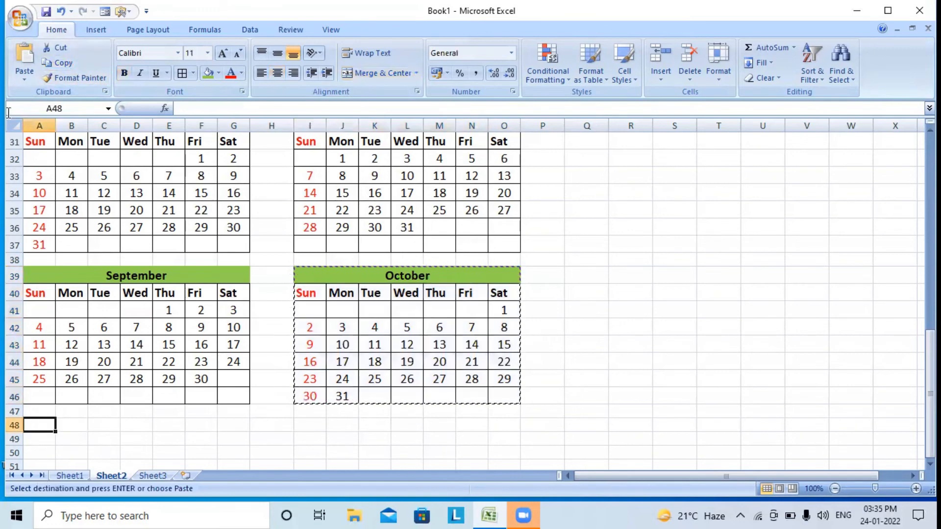
left_click(25, 57)
scroll(226, 342, "down", 1)
scroll(227, 342, "down", 2)
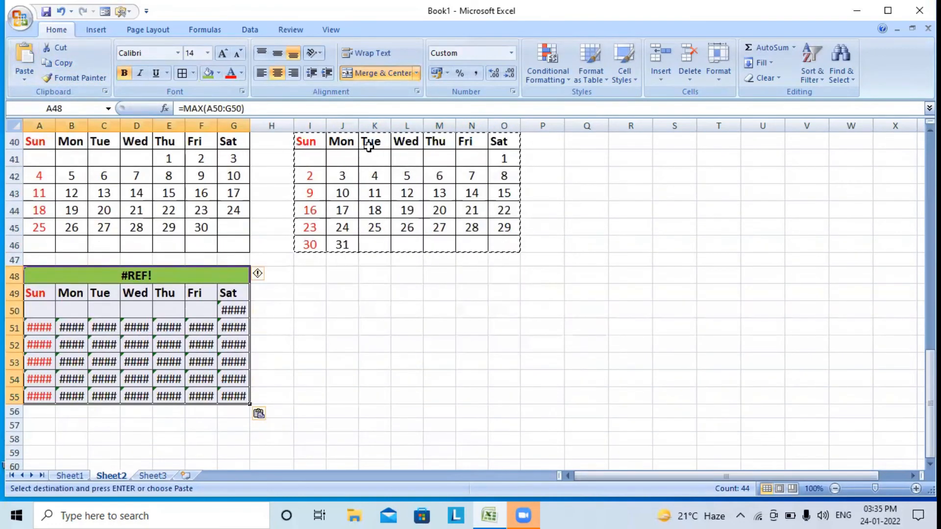
Start November by entering =J46+1 in C50
left_click(104, 310)
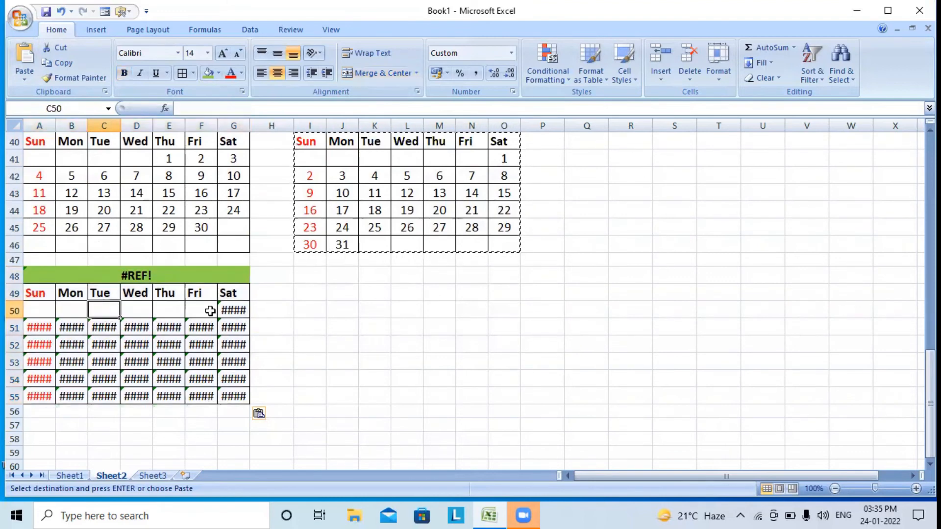
type("=")
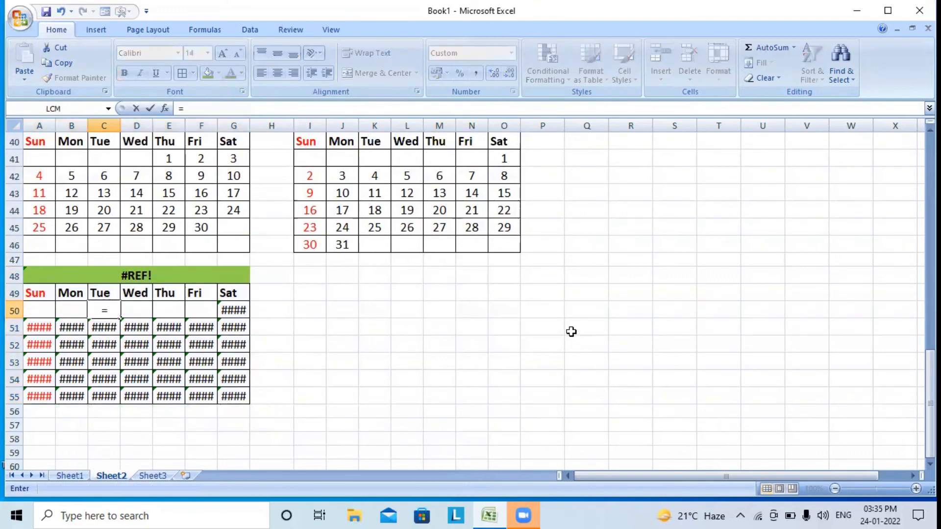
left_click(342, 245)
type("+1")
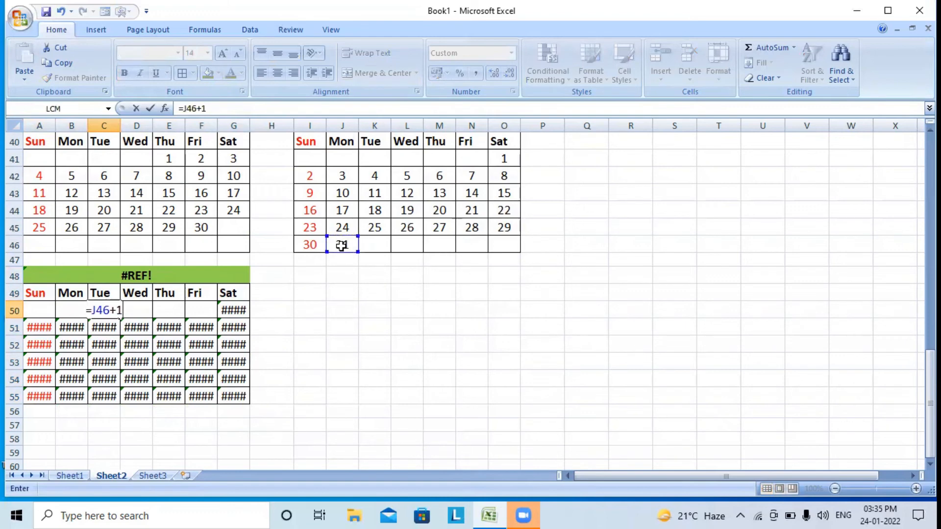
key("Return")
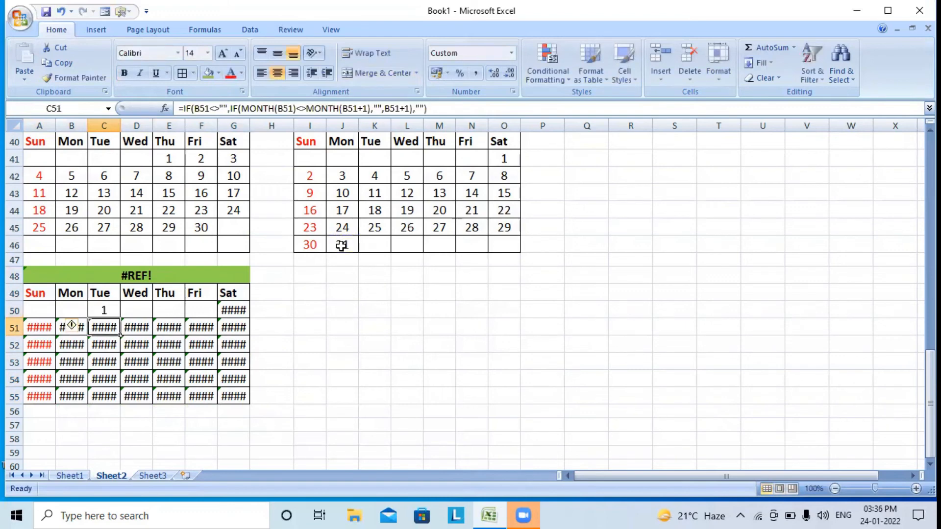
Enter =C50+1 in D50, fill it to G50, and select the November block A48:G55
left_click(134, 304)
type("=")
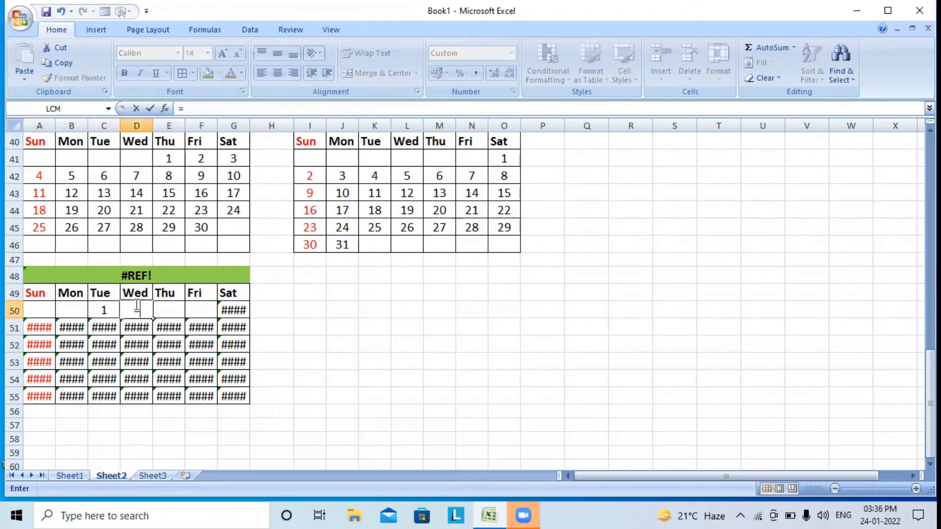
left_click(103, 308)
type("+1")
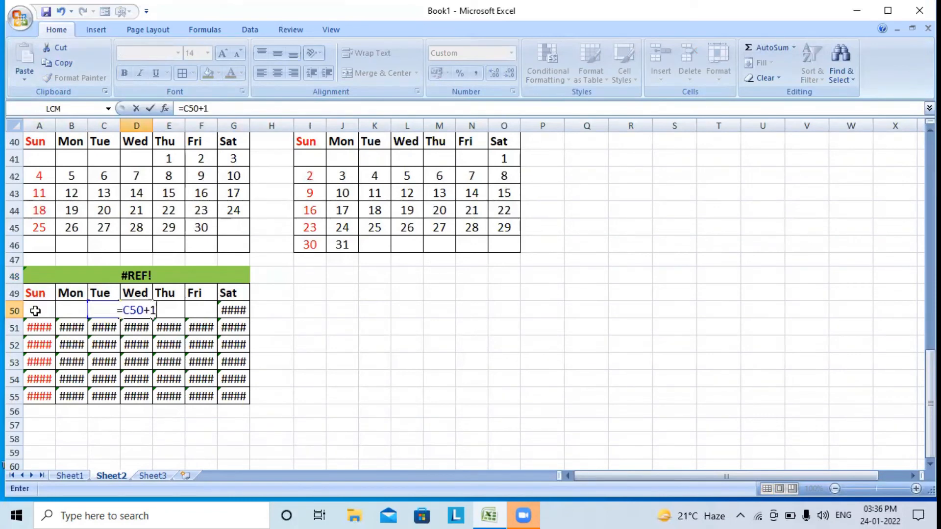
key("Return")
left_click(148, 310)
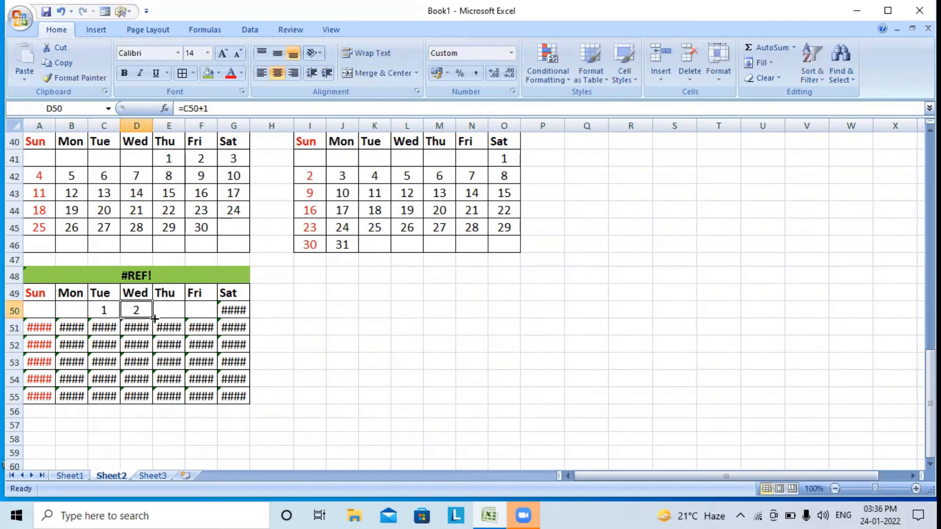
left_click_drag(153, 318, 238, 316)
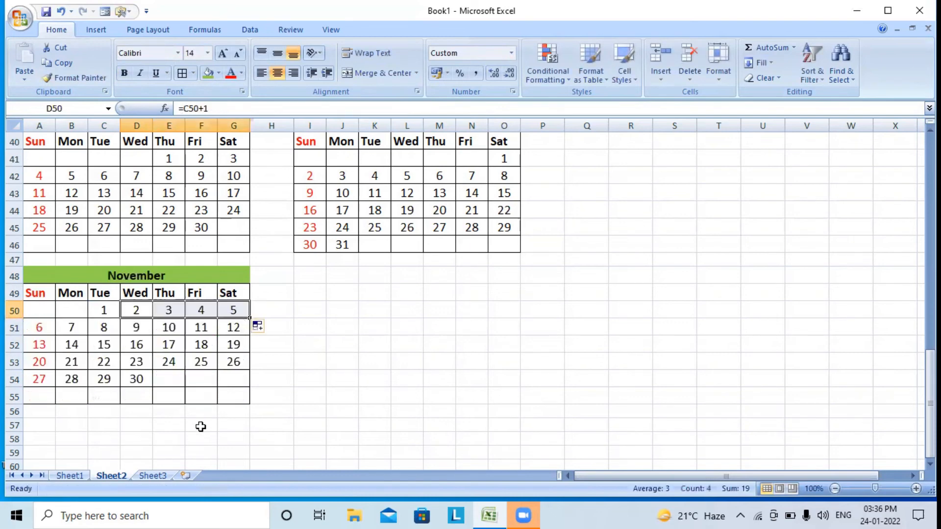
left_click_drag(201, 272, 200, 392)
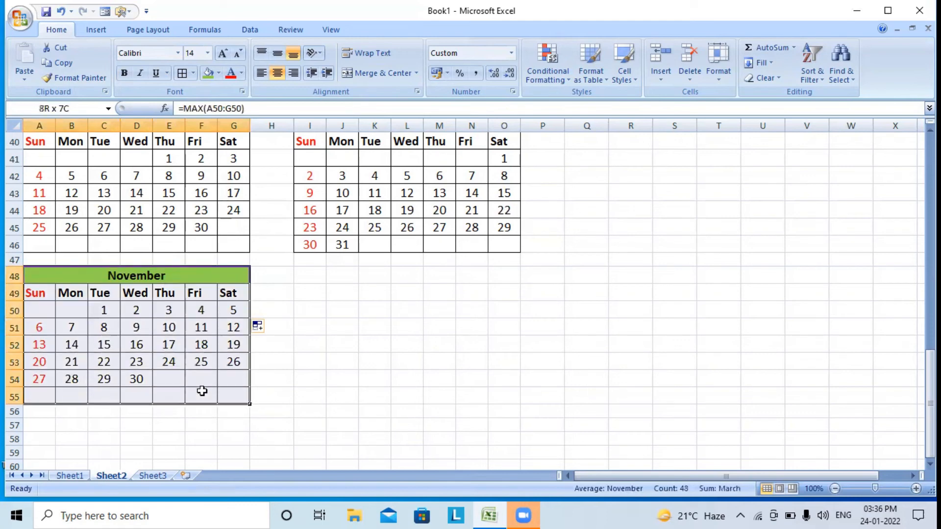
Paste a copy of the November block at I48
left_click(63, 64)
left_click(320, 275)
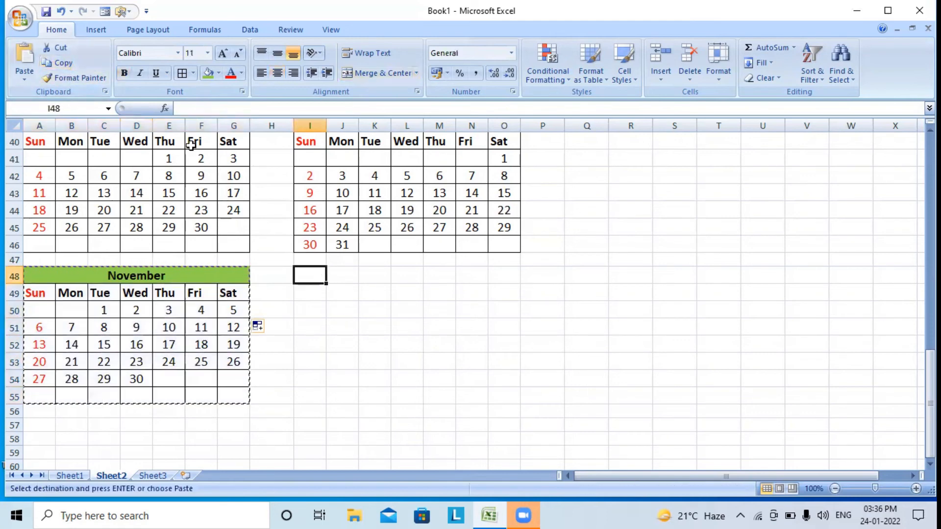
left_click(24, 55)
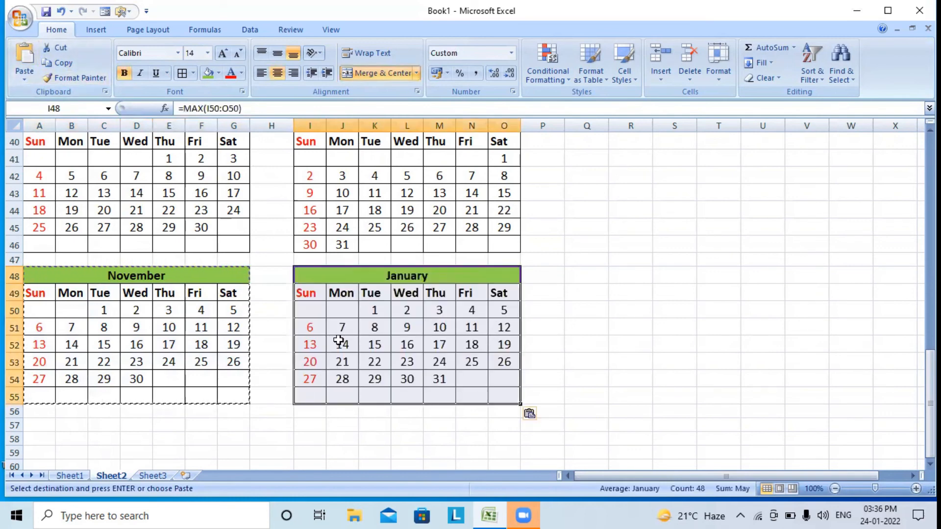
Start December by entering =D54+1 in M50
left_click(437, 316)
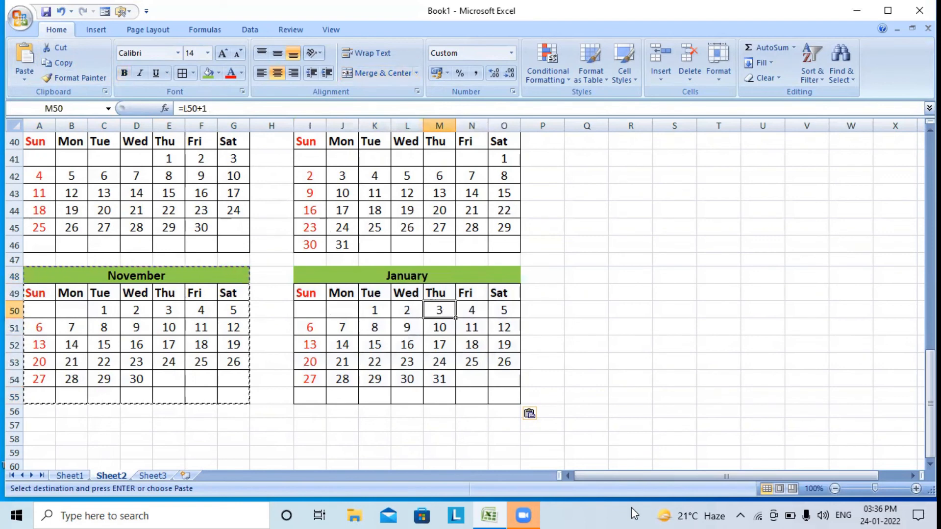
type("=")
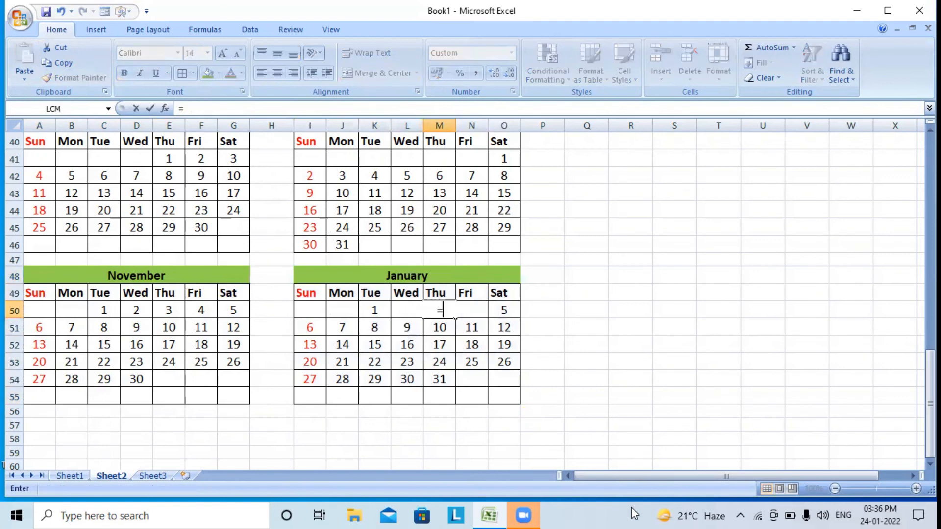
left_click(139, 379)
type("+1")
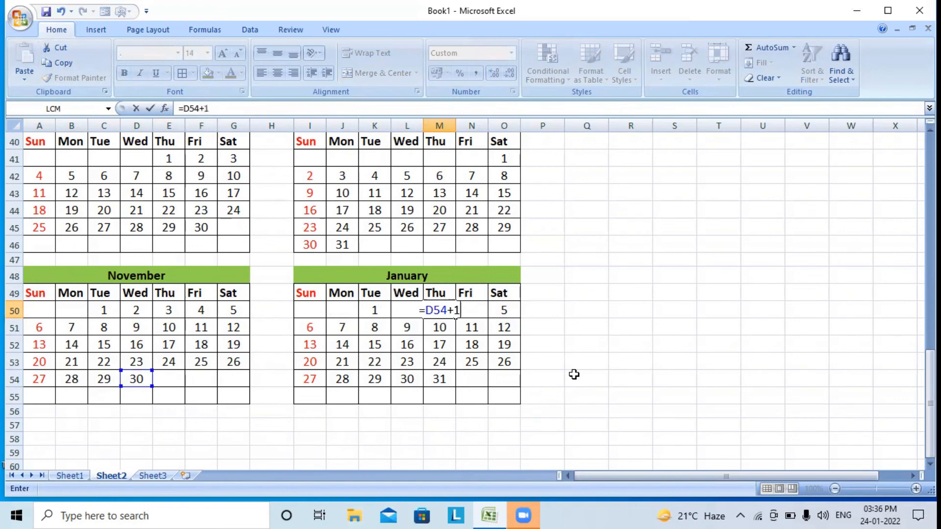
key("Return")
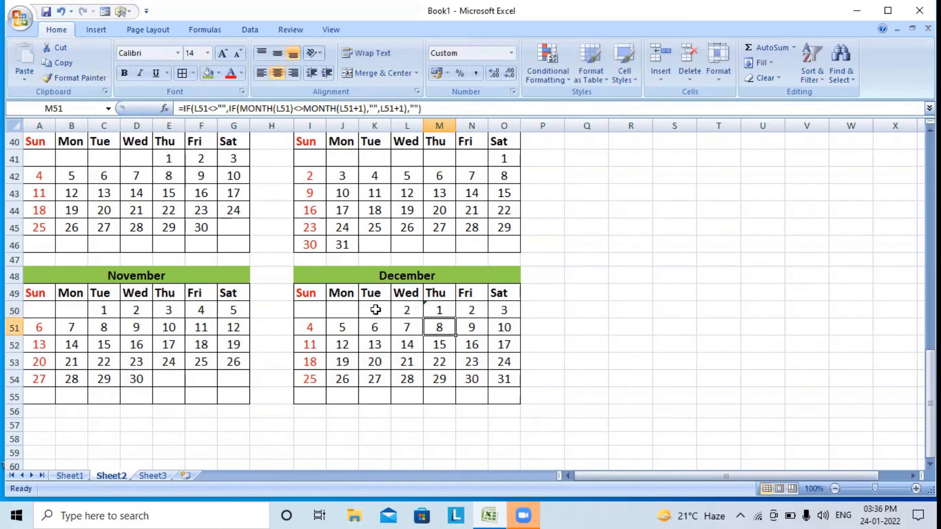
Clear the stray days K50:L50 and deselect the calendar
left_click_drag(373, 310, 403, 309)
key("Delete")
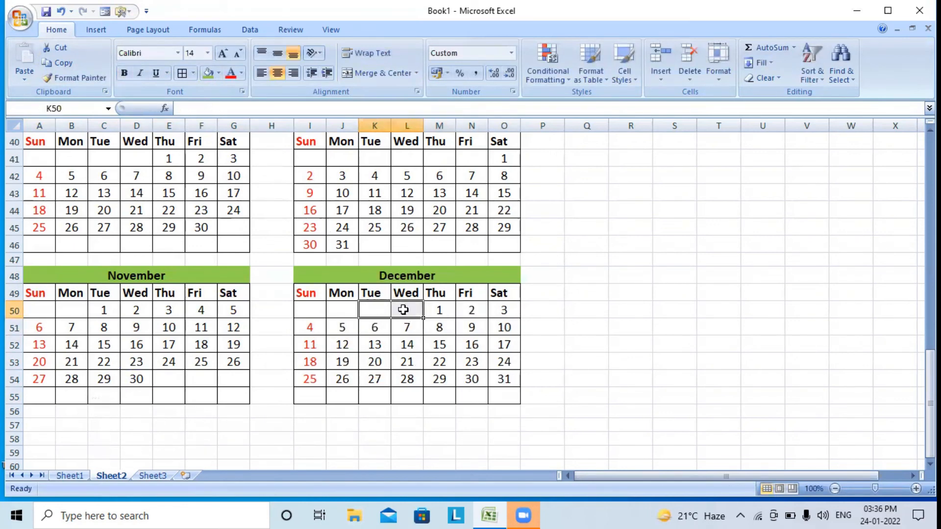
left_click(584, 327)
scroll(508, 427, "up", 8)
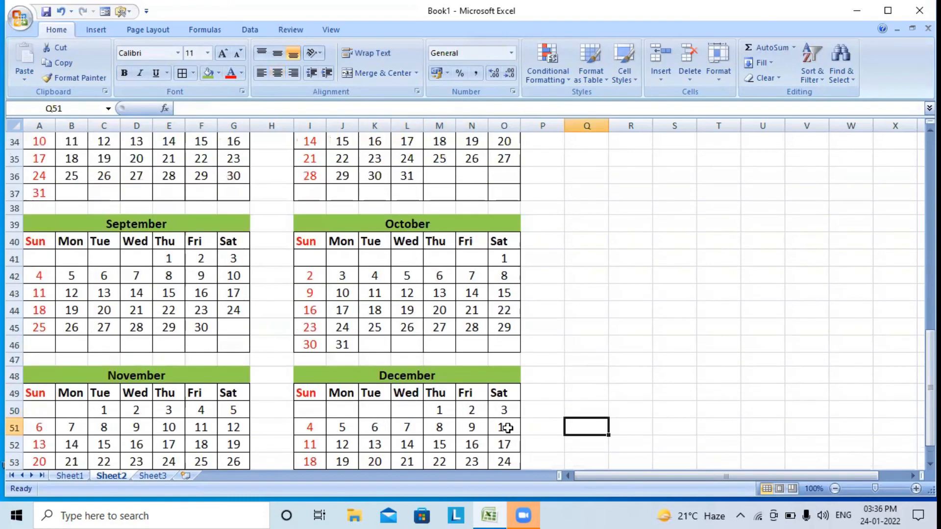
scroll(508, 427, "up", 5)
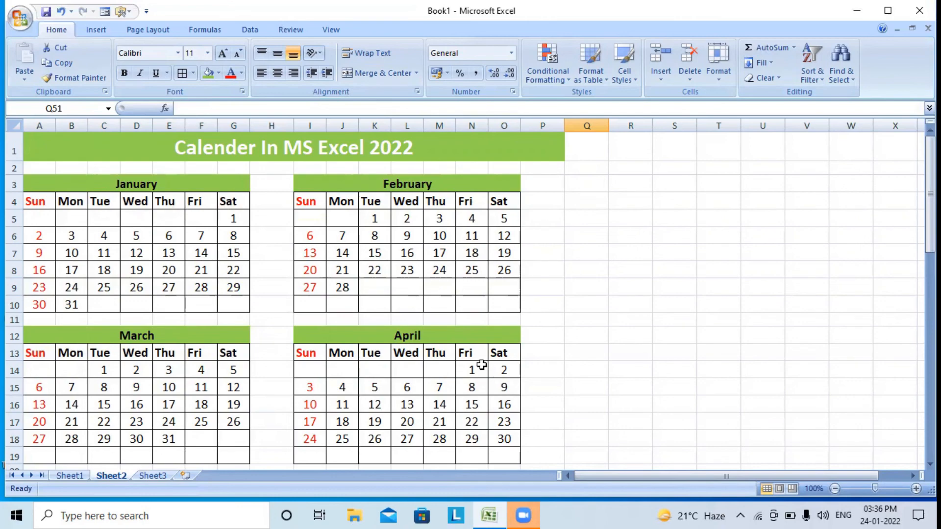
scroll(482, 365, "down", 12)
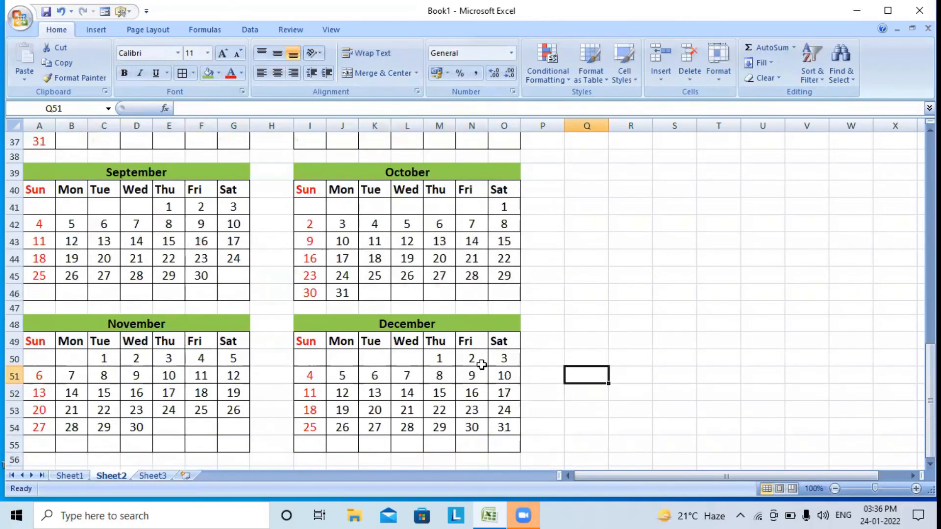
scroll(481, 365, "up", 7)
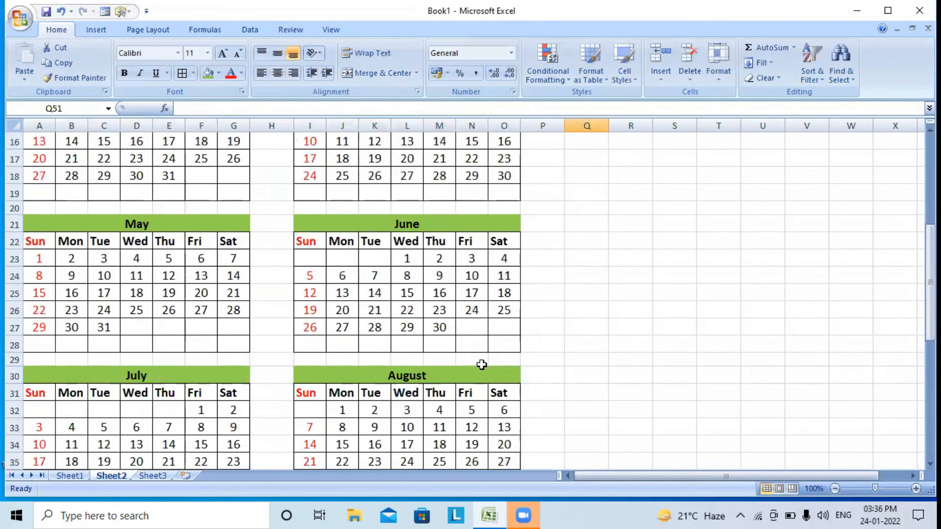
scroll(482, 365, "up", 5)
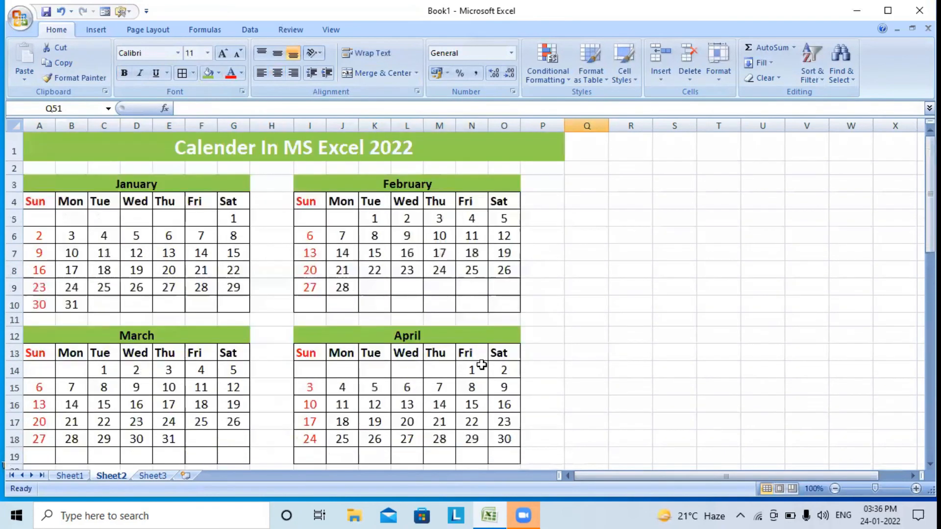